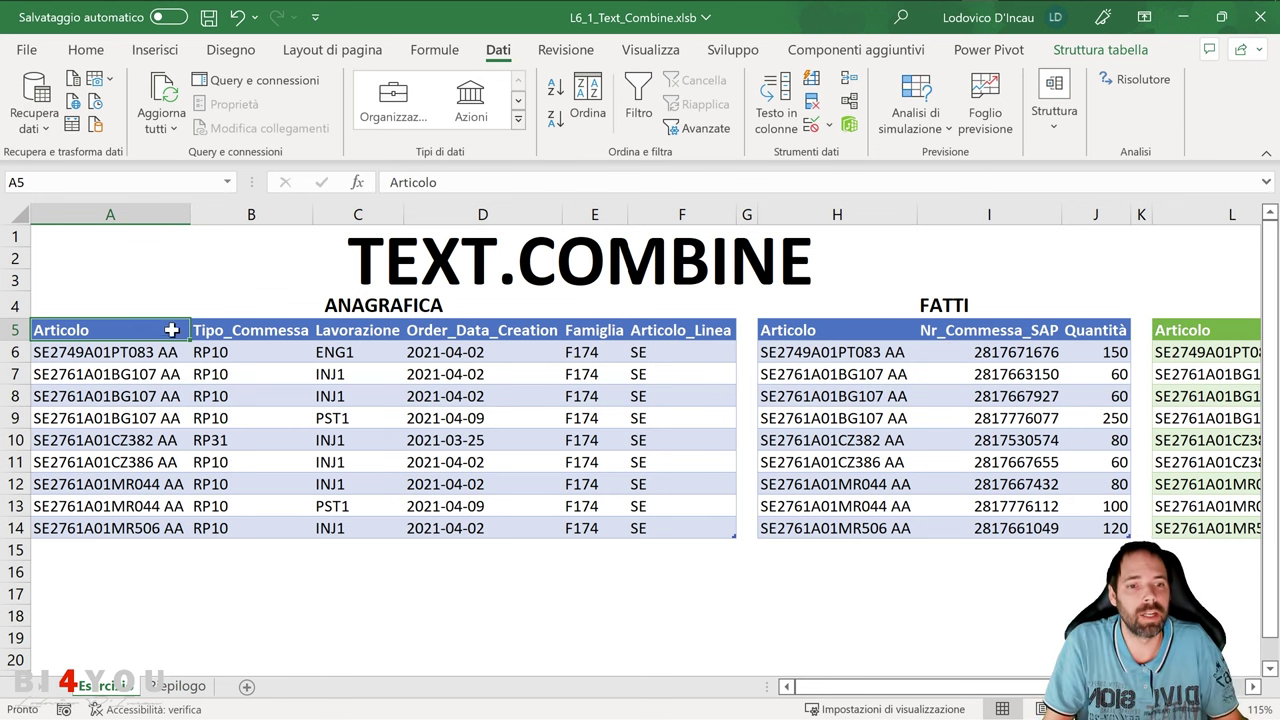
Compare the FATTI and ANAGRAFICA tables and their Articolo and Lavorazione columns
mouse_move(810, 687)
left_mouse_down()
mouse_move(911, 687)
mouse_move(812, 687)
left_mouse_up()
left_click_drag(845, 340, 1100, 528)
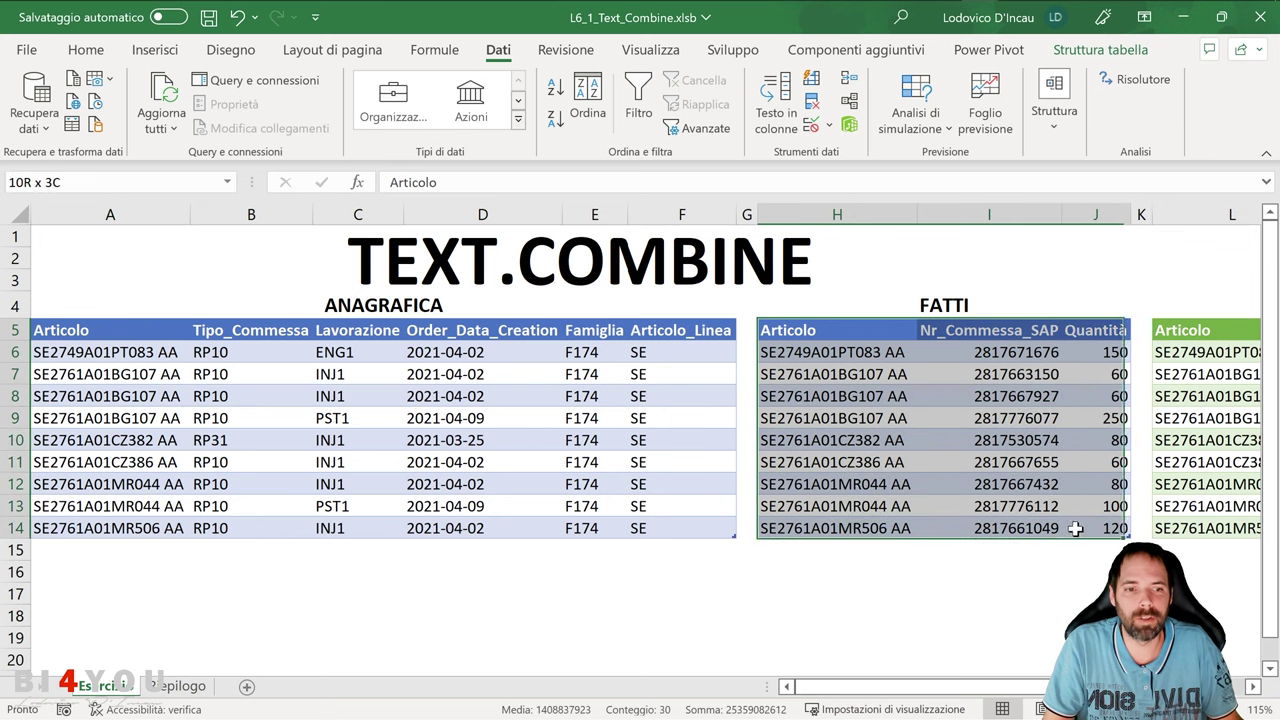
left_click_drag(816, 330, 830, 528)
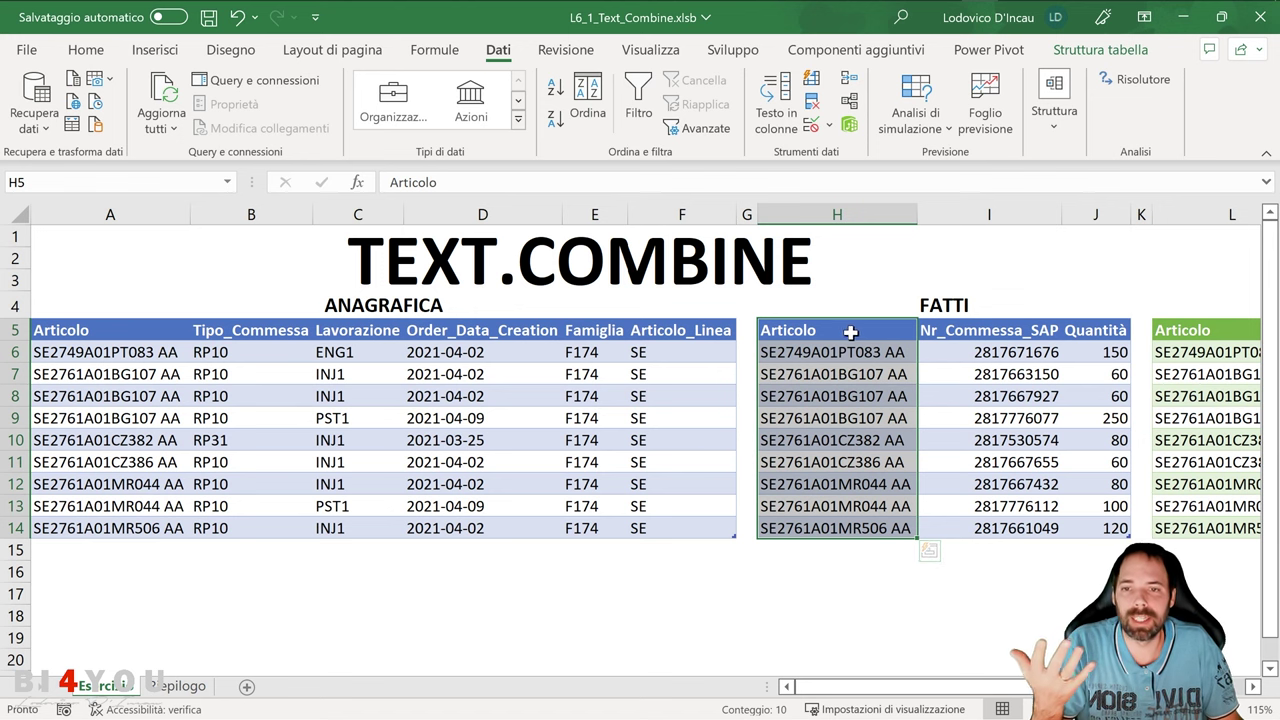
left_click_drag(74, 332, 680, 528)
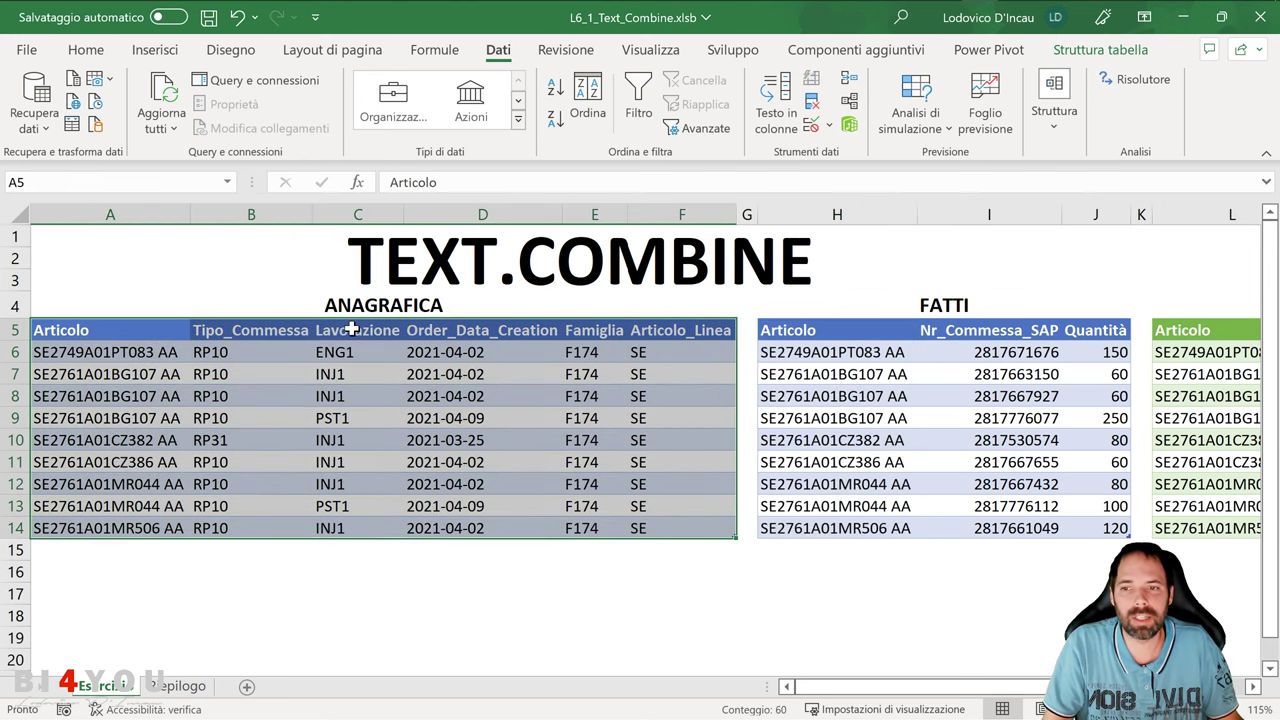
left_click_drag(352, 329, 357, 530)
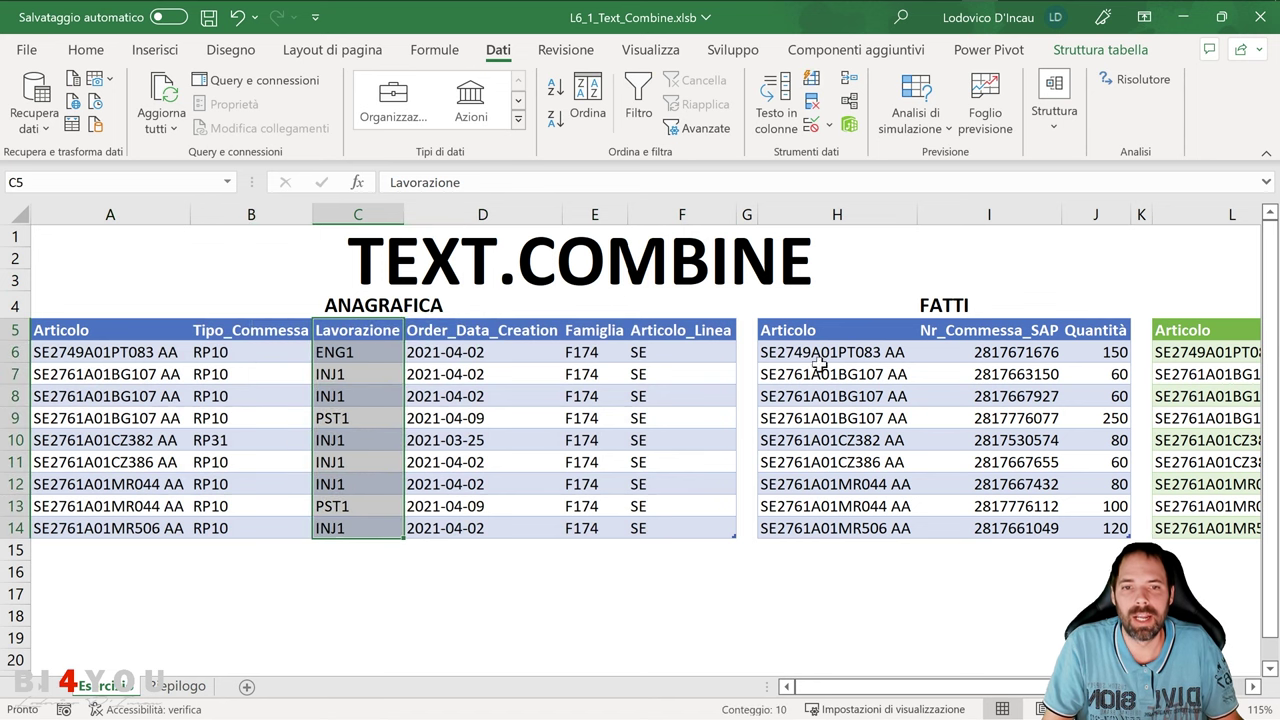
left_click_drag(815, 338, 795, 516)
left_click_drag(116, 335, 129, 530)
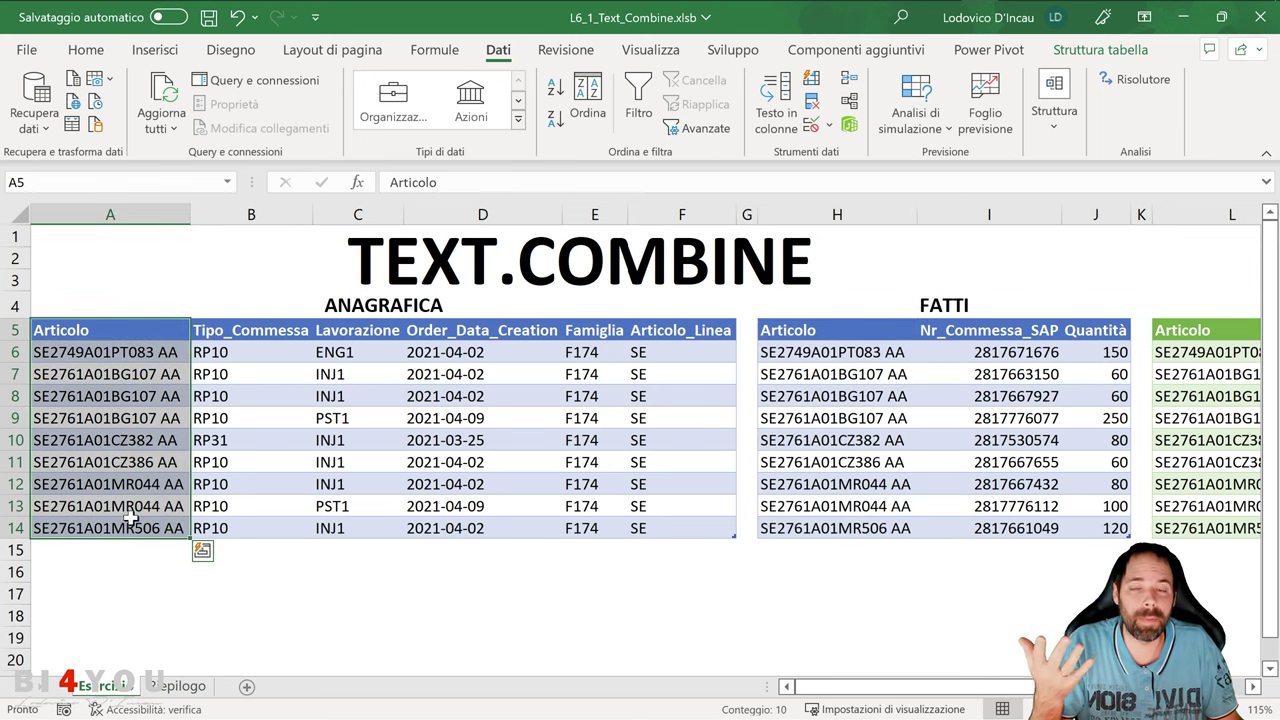
Examine the three repeated SE2761A01BG107 AA articles and their Lavorazione values INJ1, INJ1, PST1
left_click(133, 507)
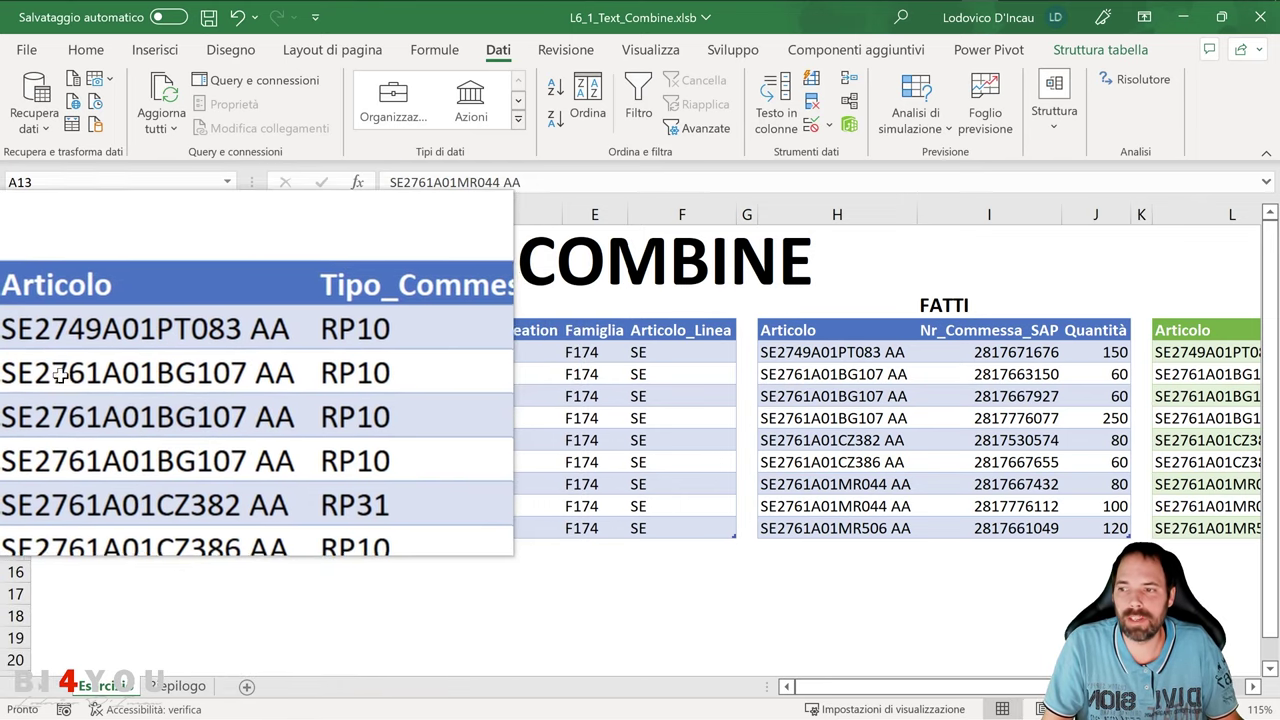
left_click_drag(55, 338, 50, 412)
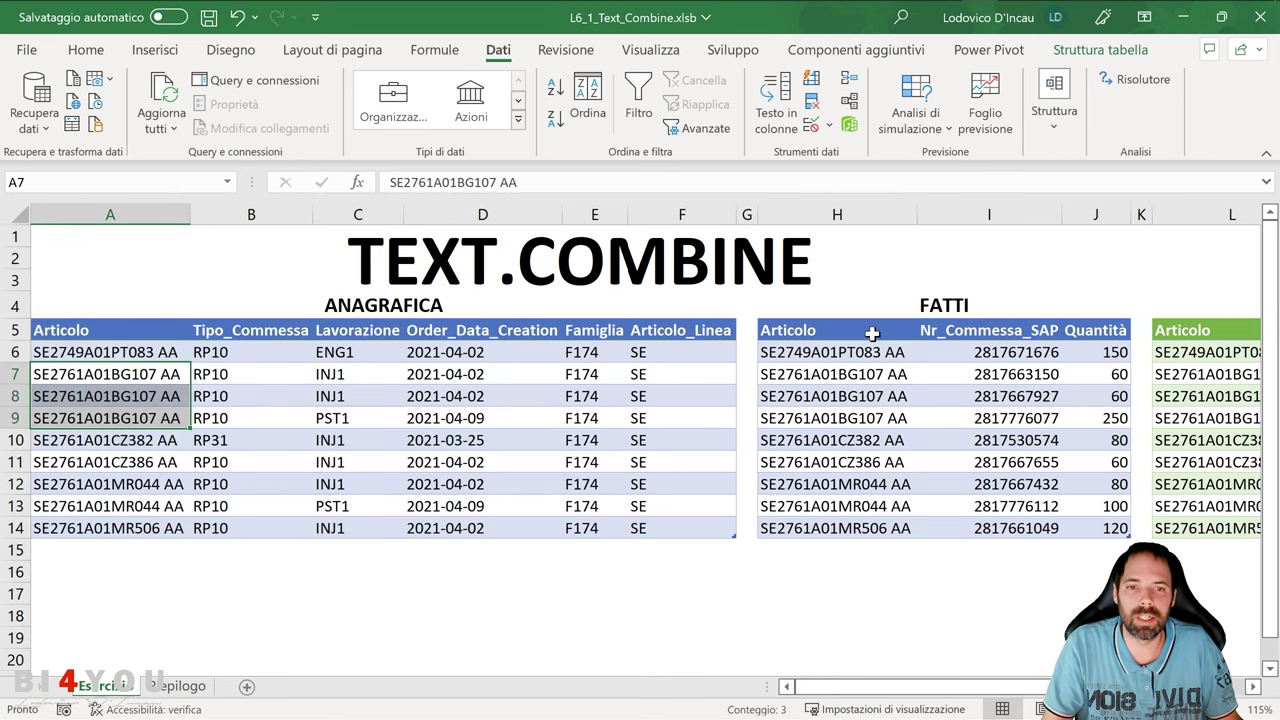
left_click_drag(872, 334, 850, 518)
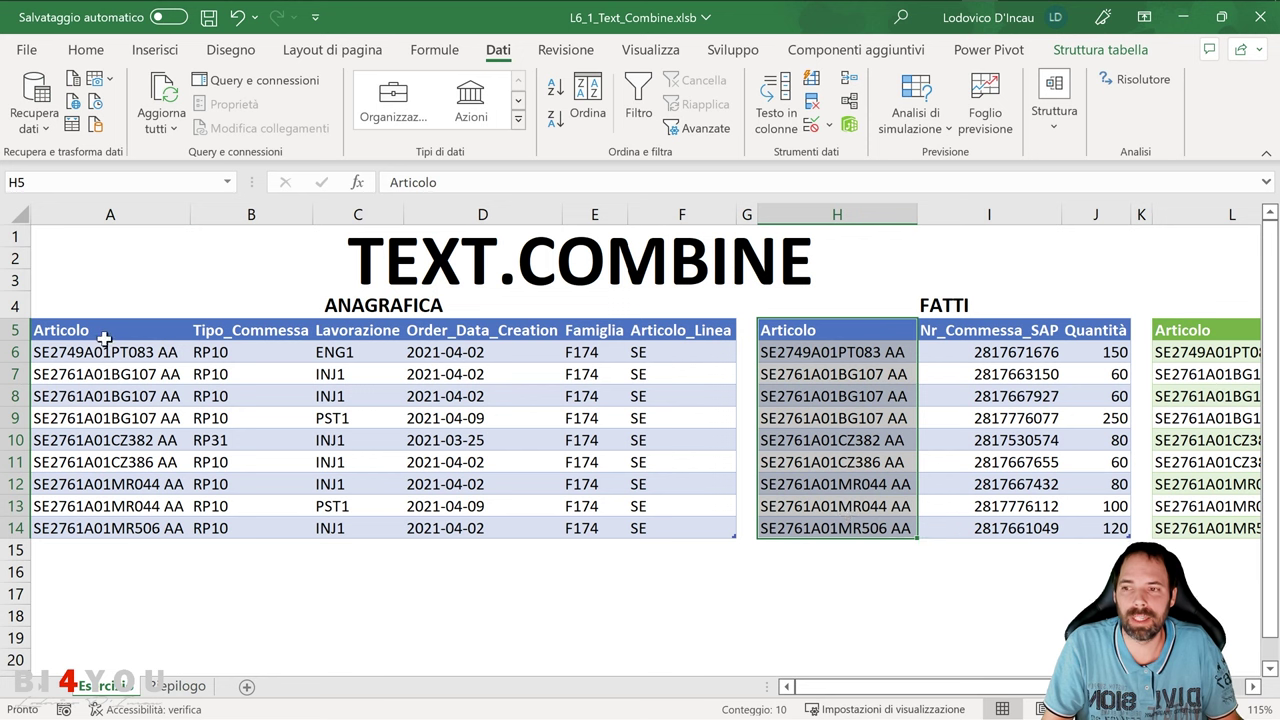
left_click_drag(104, 338, 100, 506)
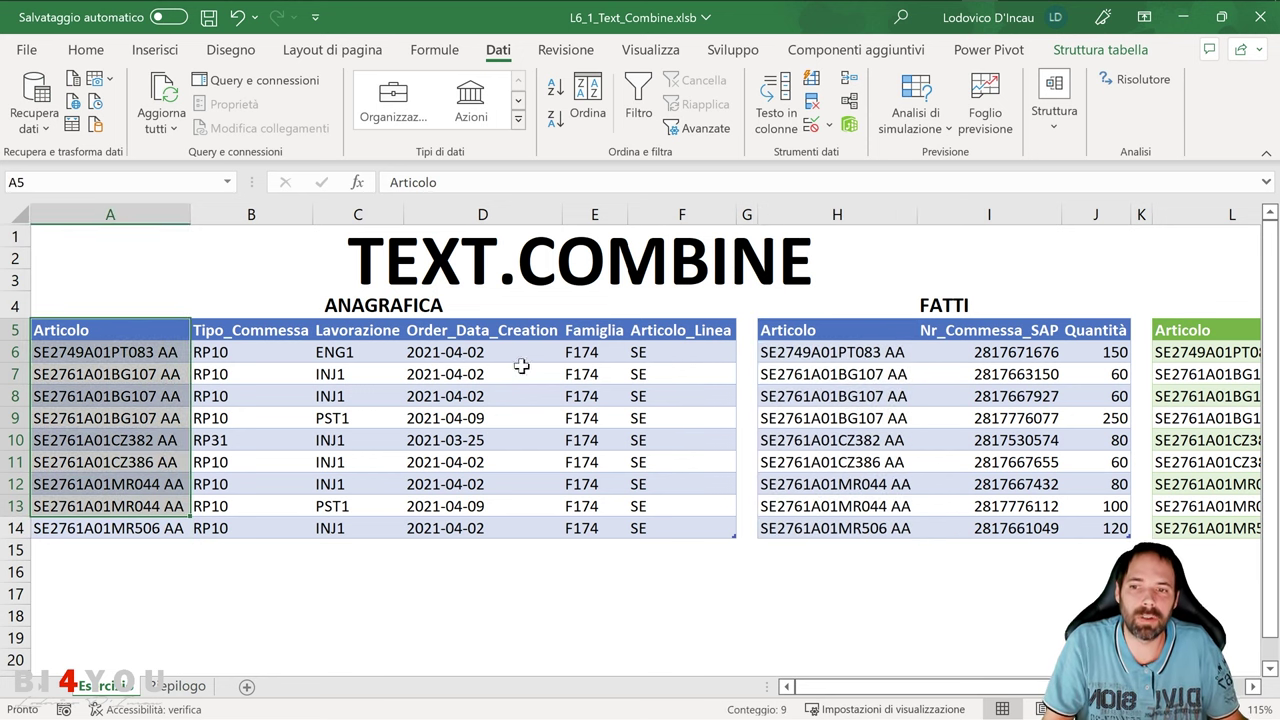
left_click_drag(349, 373, 350, 418)
left_click_drag(120, 374, 132, 415)
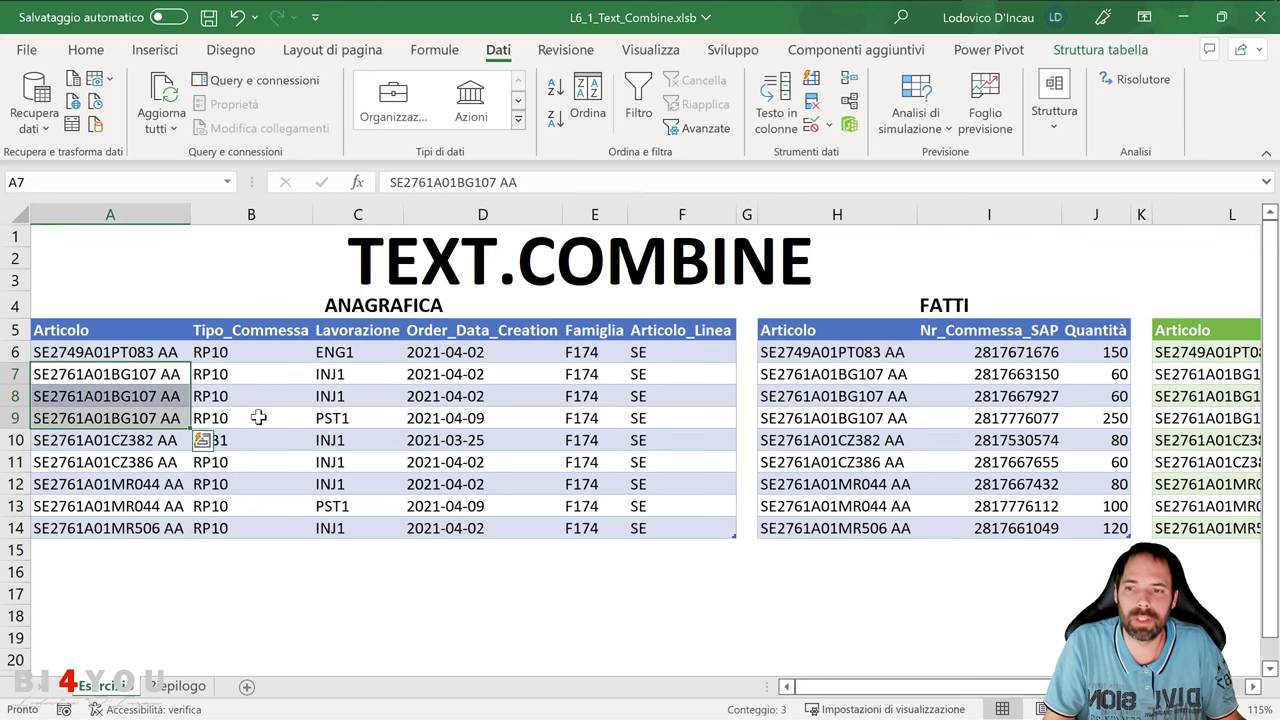
left_click_drag(368, 378, 360, 420)
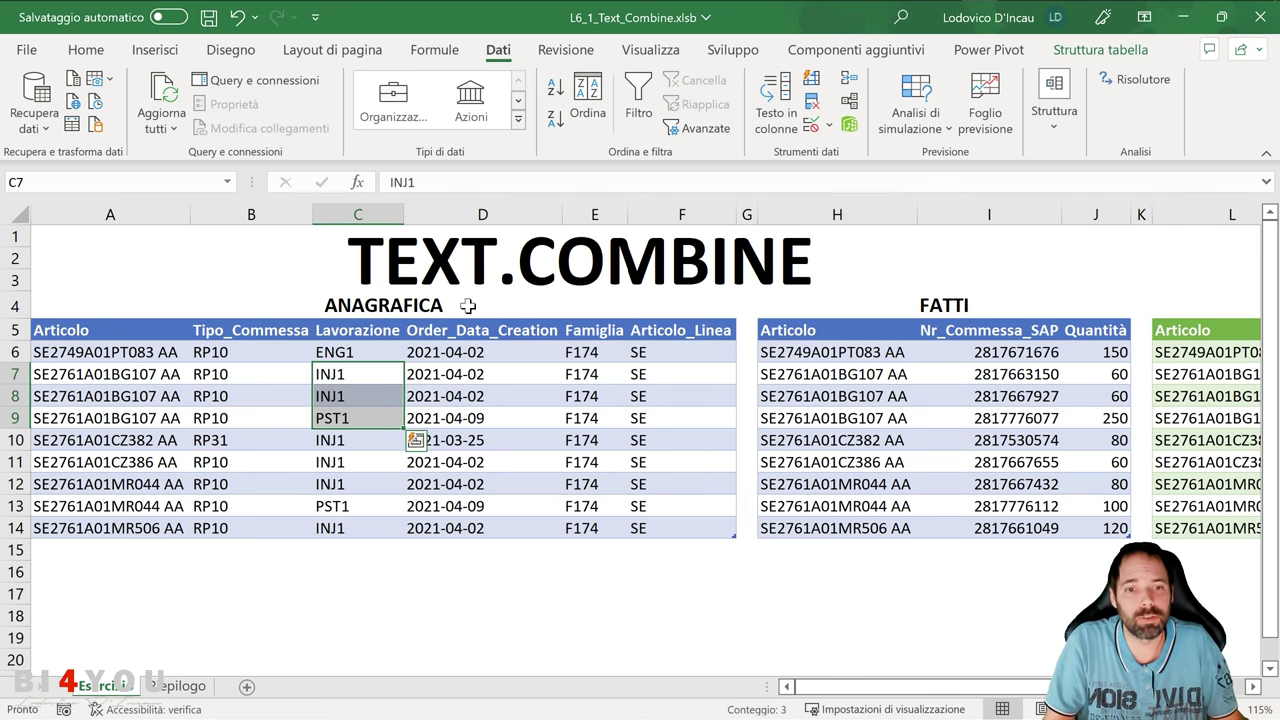
Check RISULTATO's combined value INJ1 - PST1 in O7, then cells B7 and I9
left_click_drag(845, 687, 944, 687)
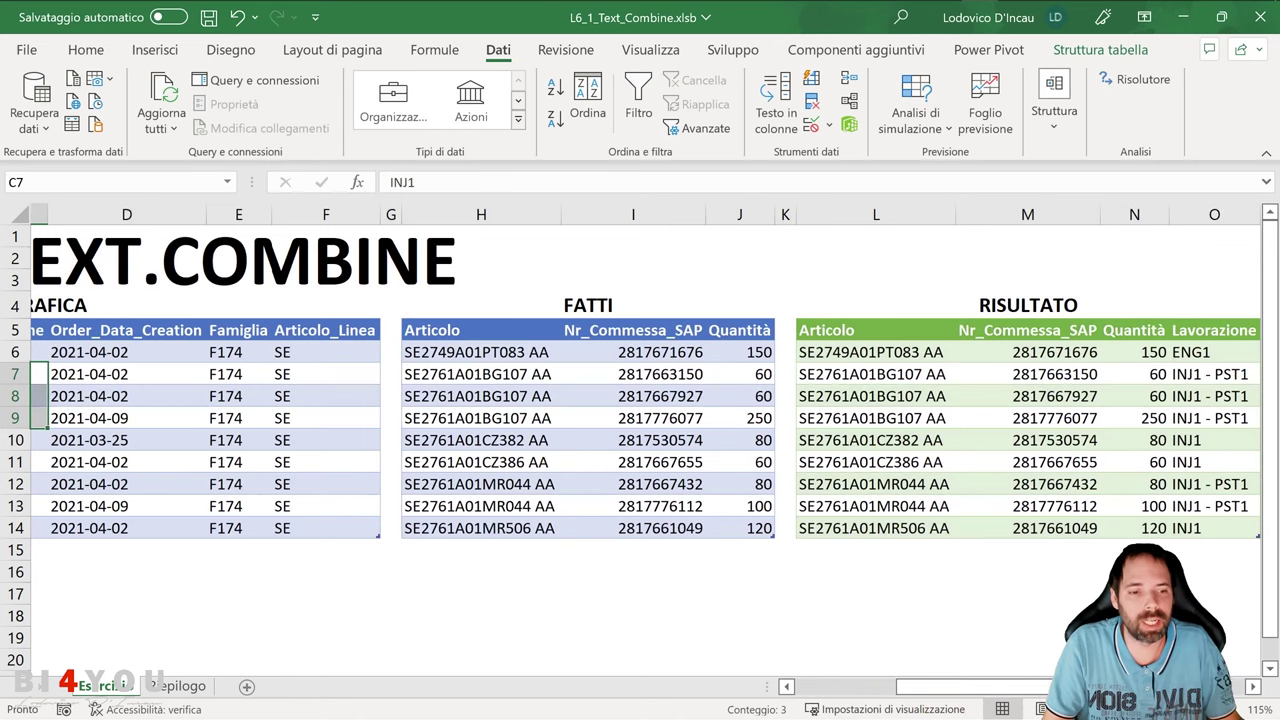
left_click(1255, 688)
left_click(1255, 688)
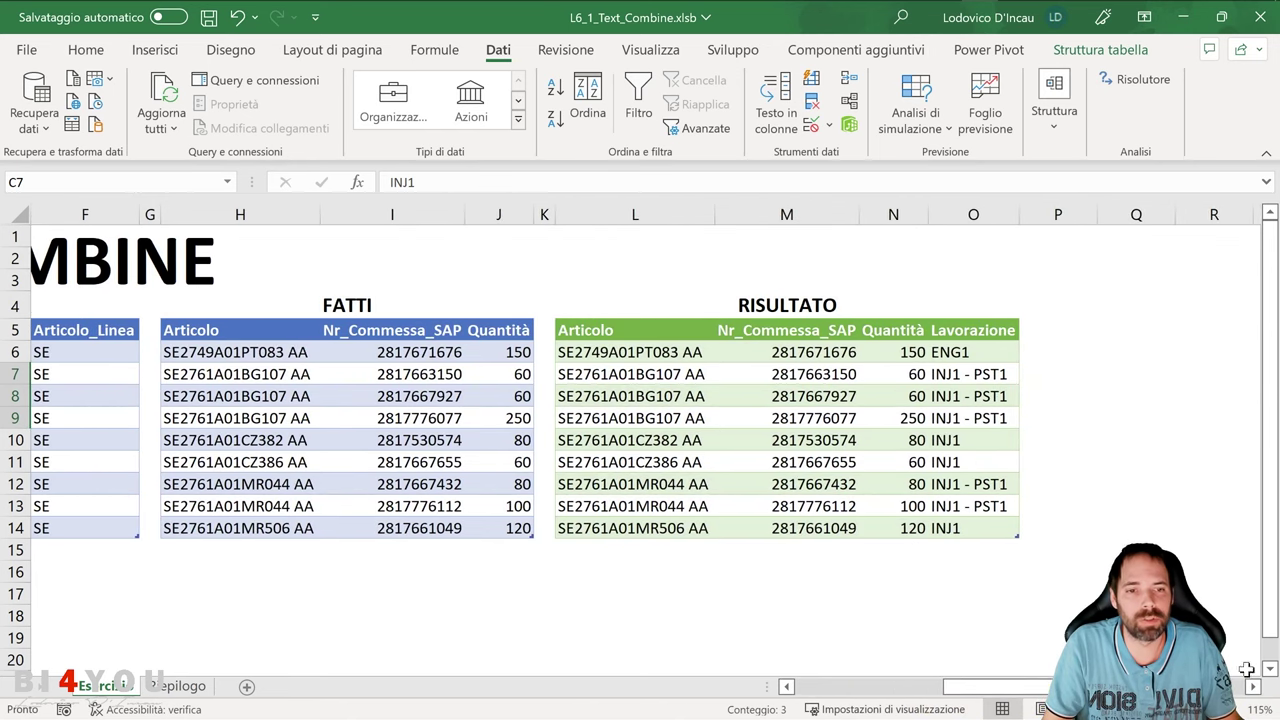
left_click(986, 377)
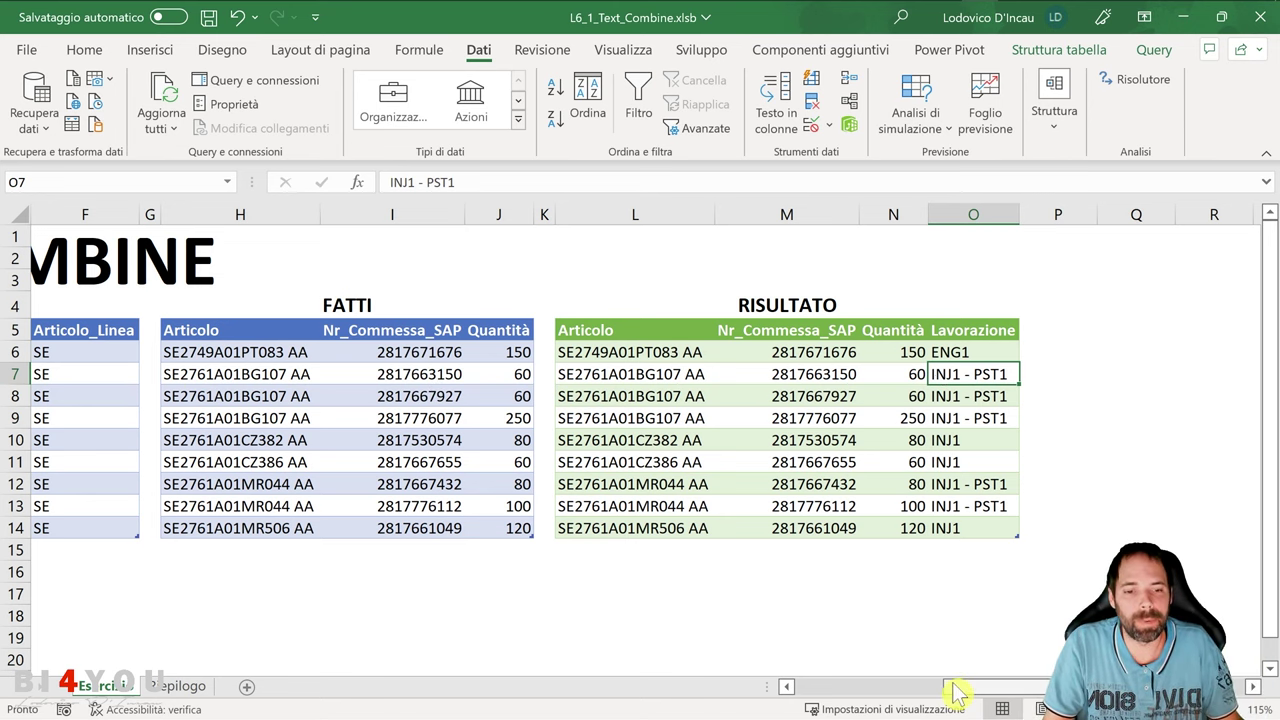
left_click_drag(955, 687, 800, 687)
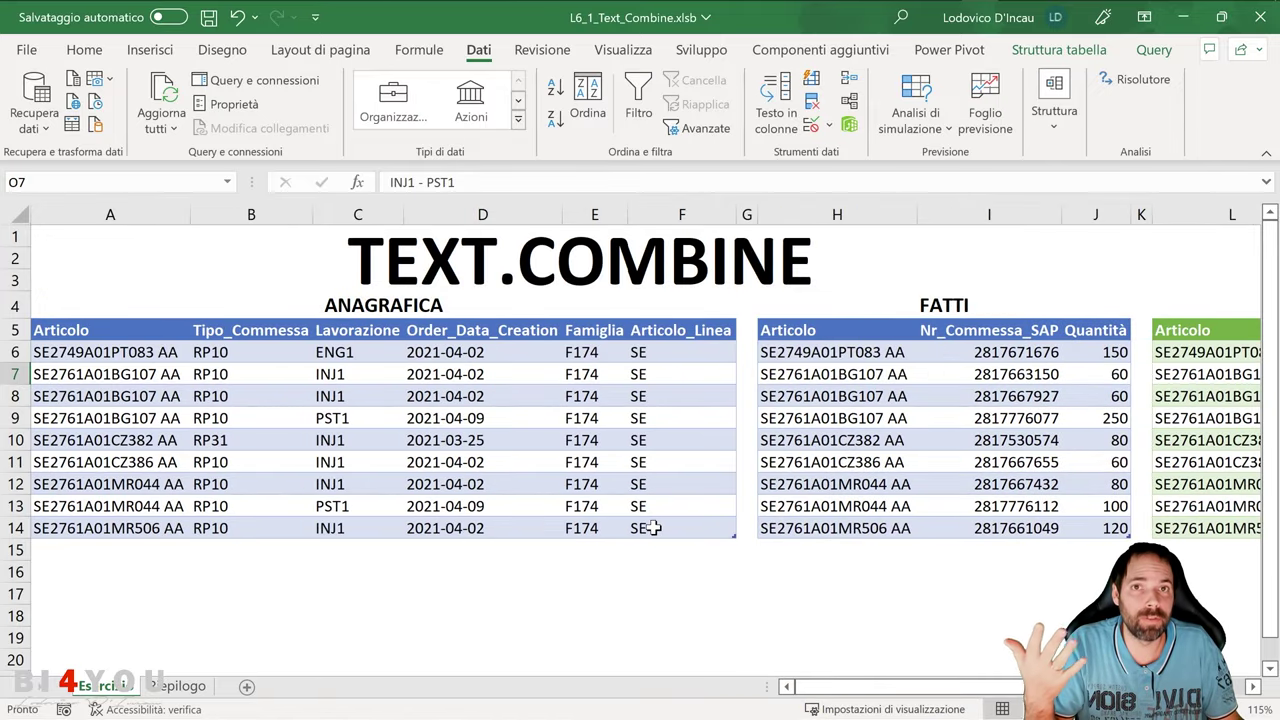
left_click(225, 378)
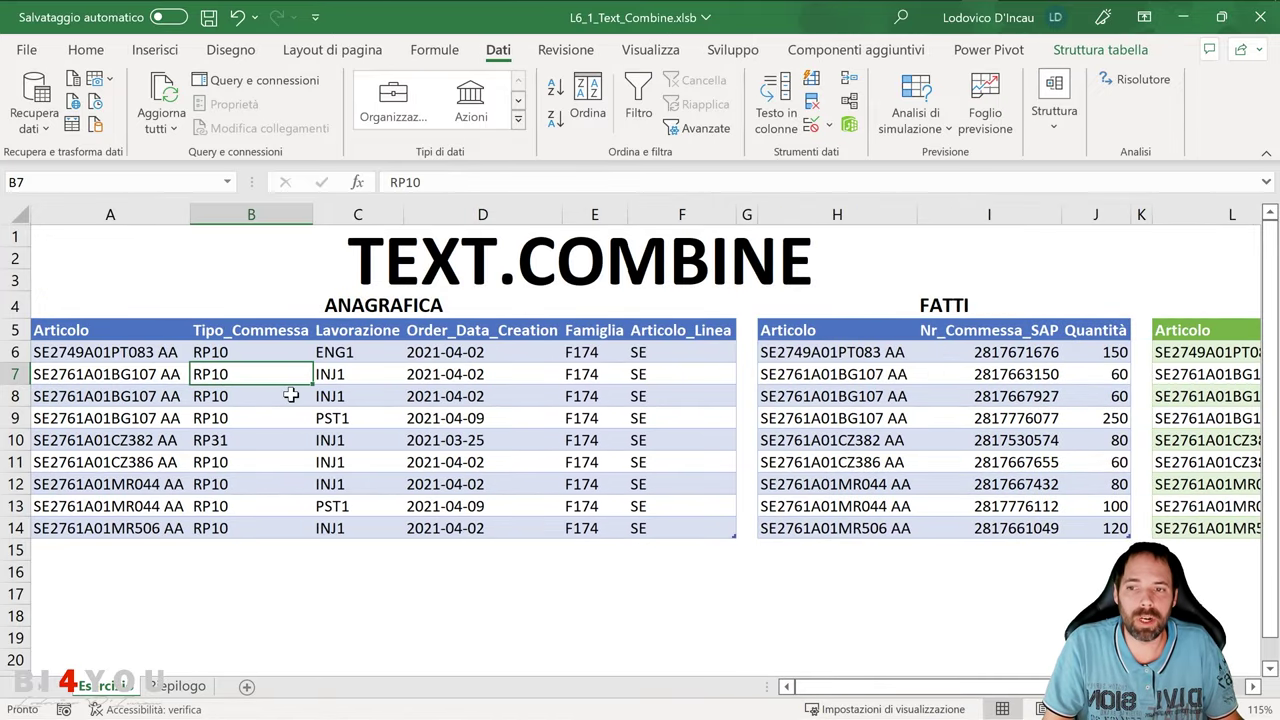
left_click(932, 420)
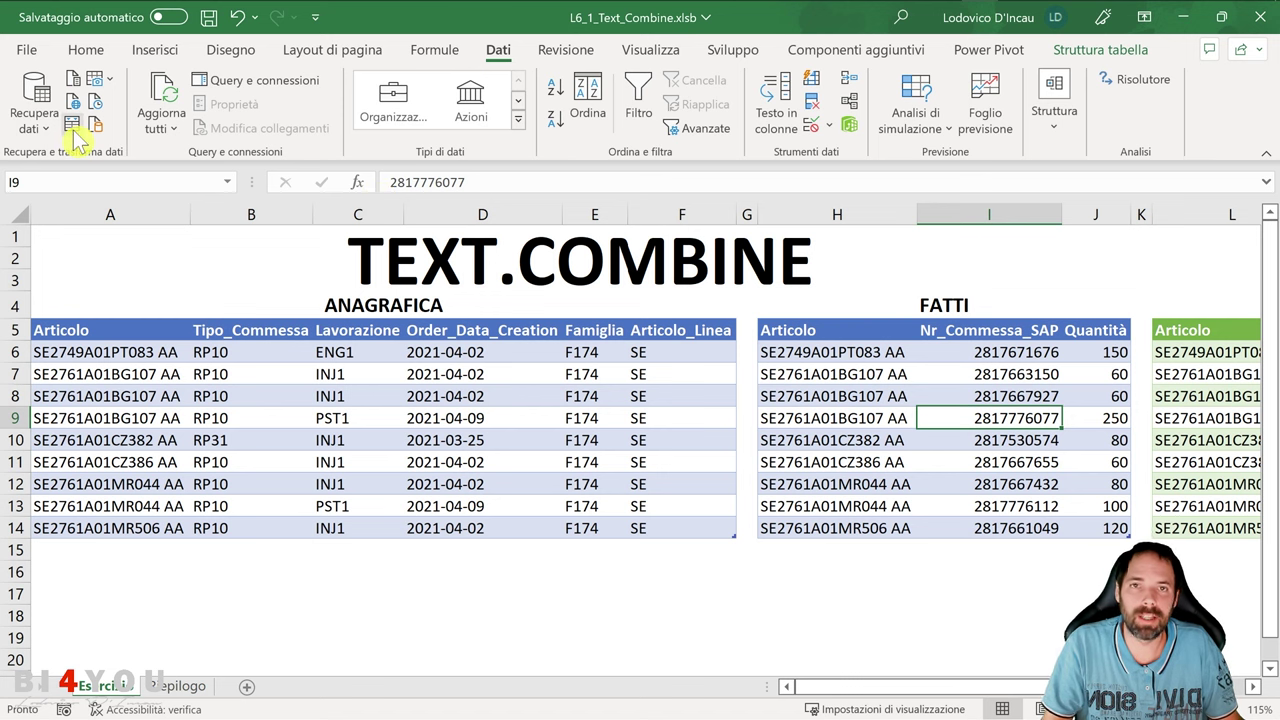
Launch the Power Query Editor from Recupera dati and select the Fatti query
left_click(35, 112)
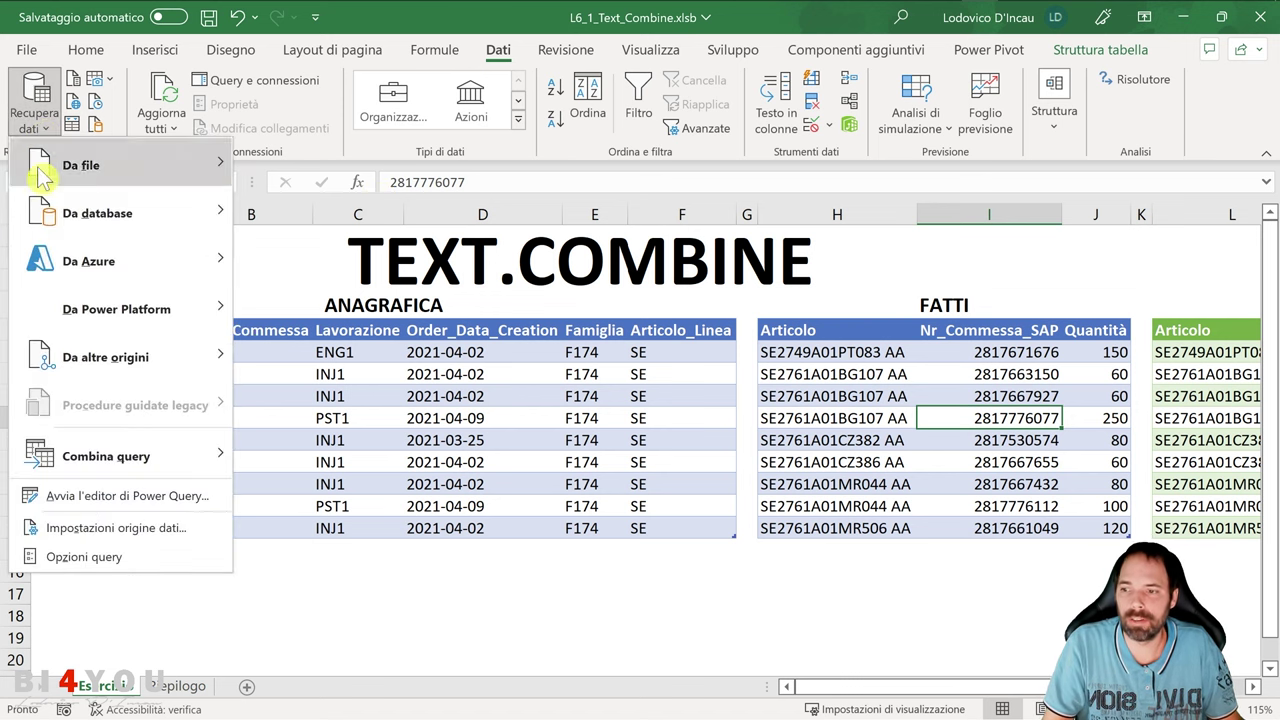
left_click(105, 492)
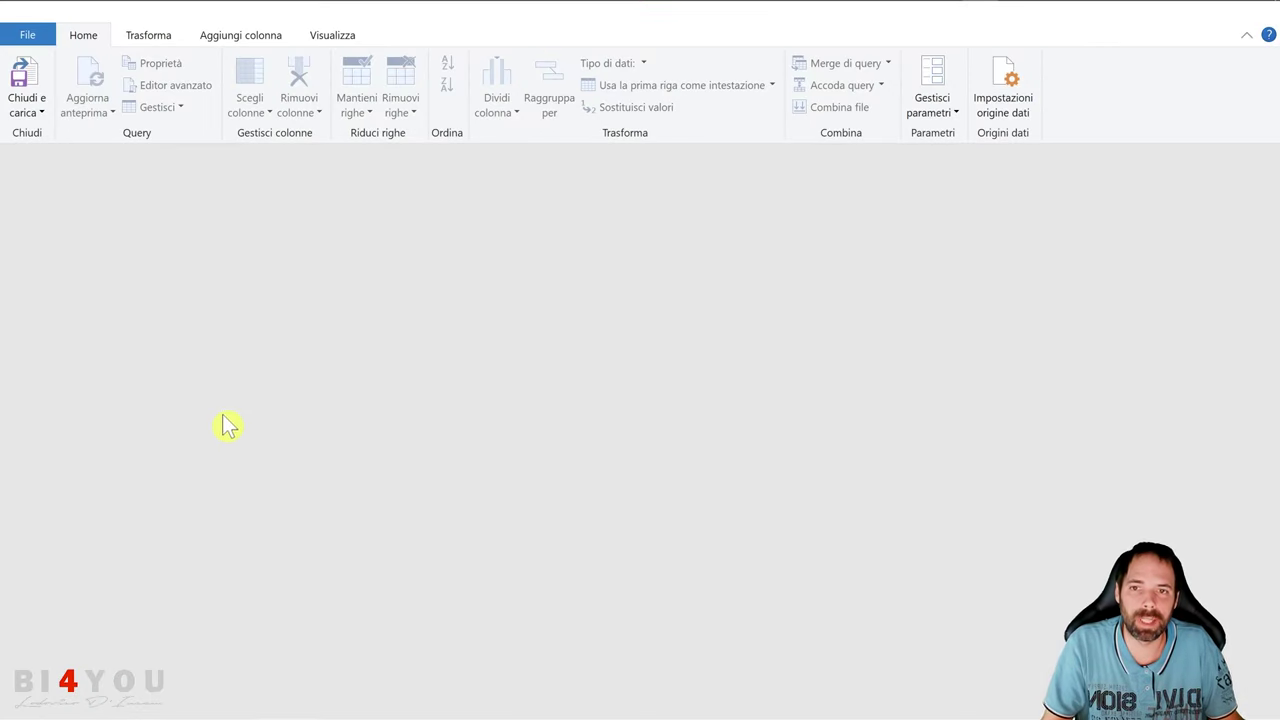
left_click(63, 187)
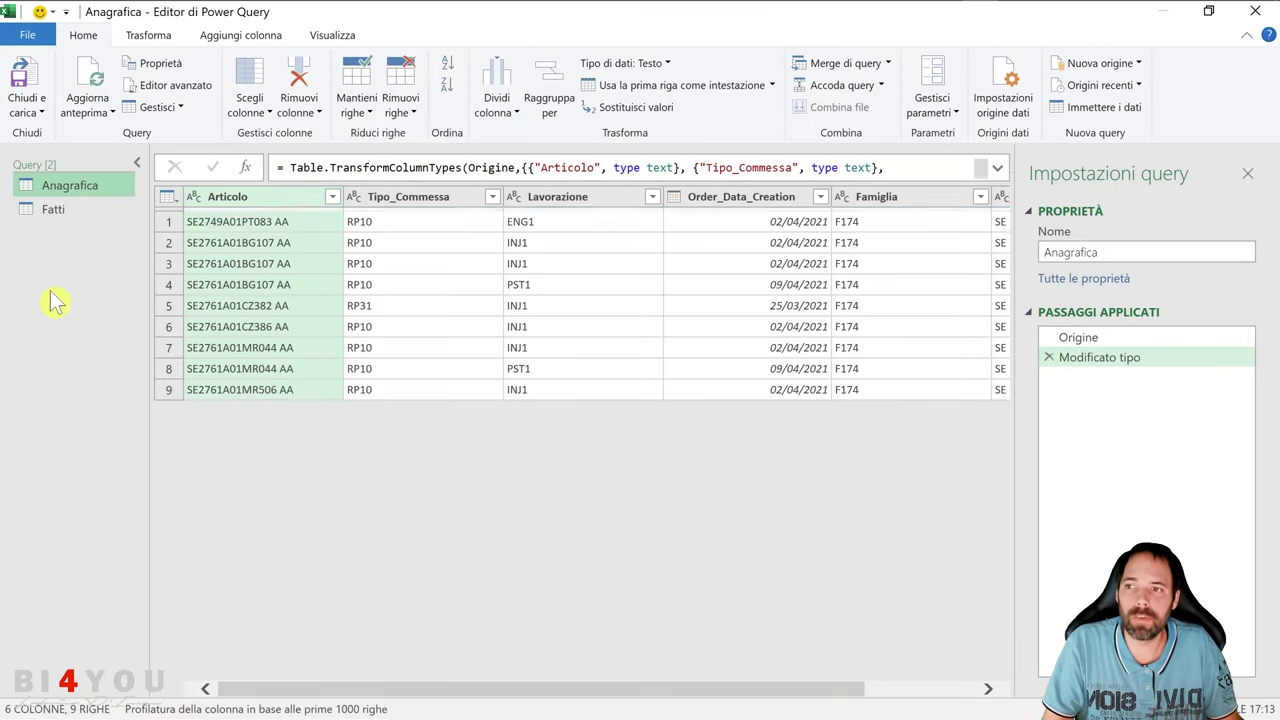
left_click(58, 211)
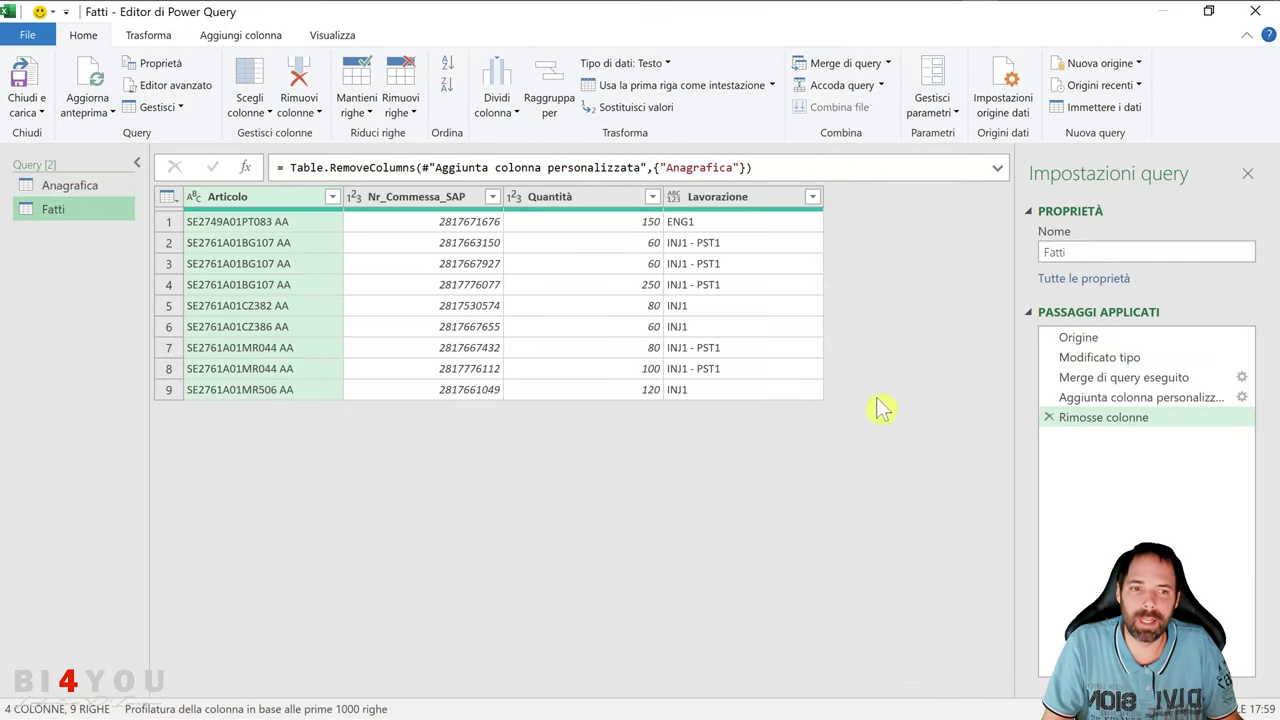
Delete the Rimosse colonne, custom column and Merge di query eseguito steps
left_click(1049, 418)
left_click(1055, 399)
left_click(1049, 378)
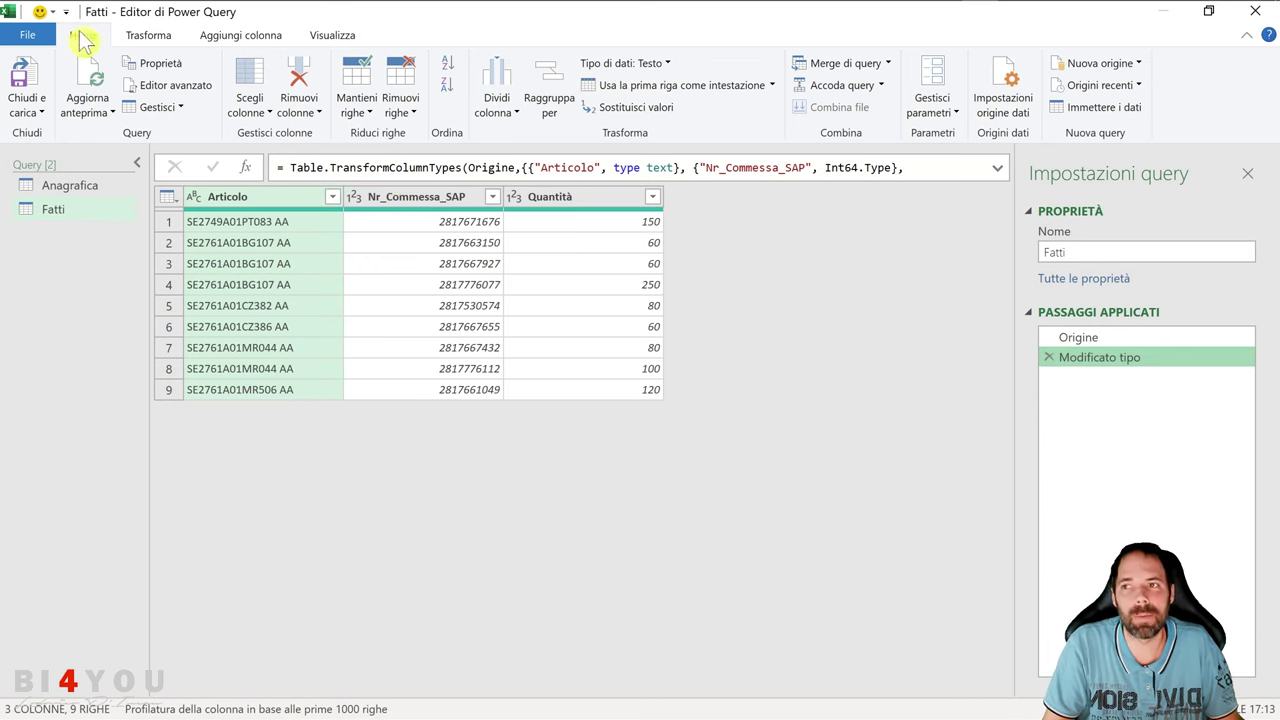
Merge Fatti with Anagrafica, matching on the Articolo column in both tables
left_click(887, 63)
left_click(850, 86)
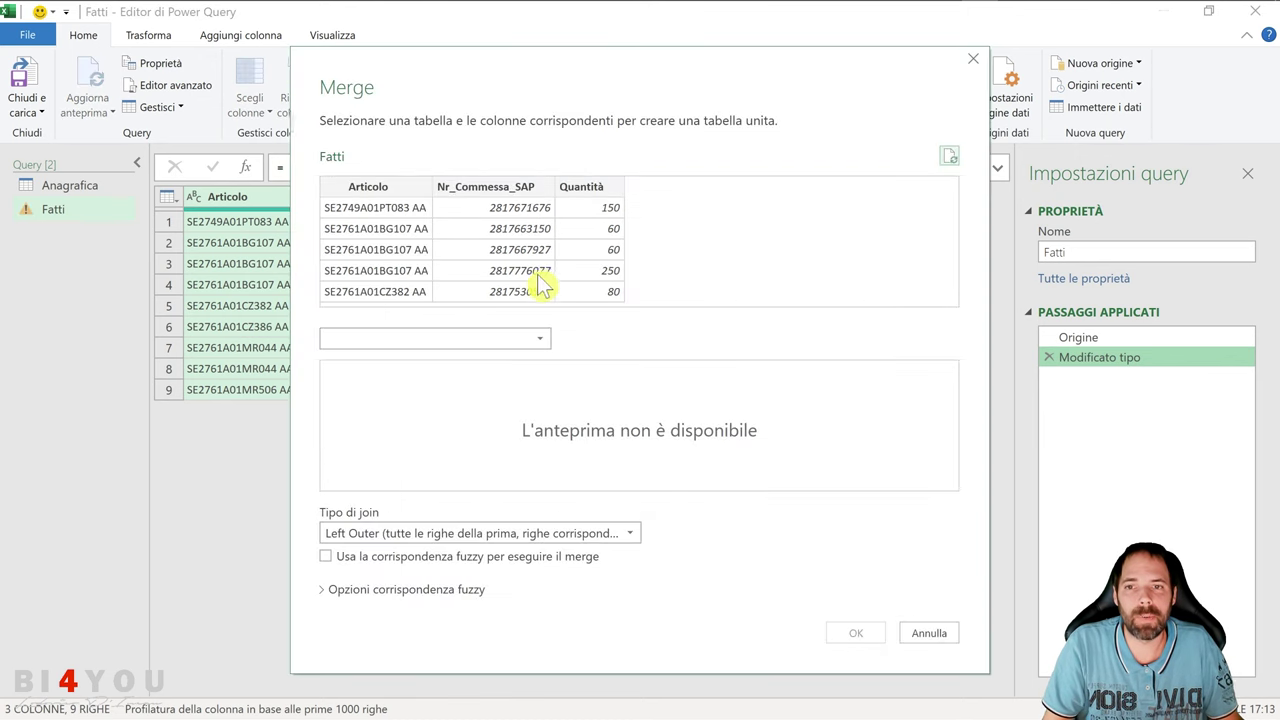
left_click(376, 198)
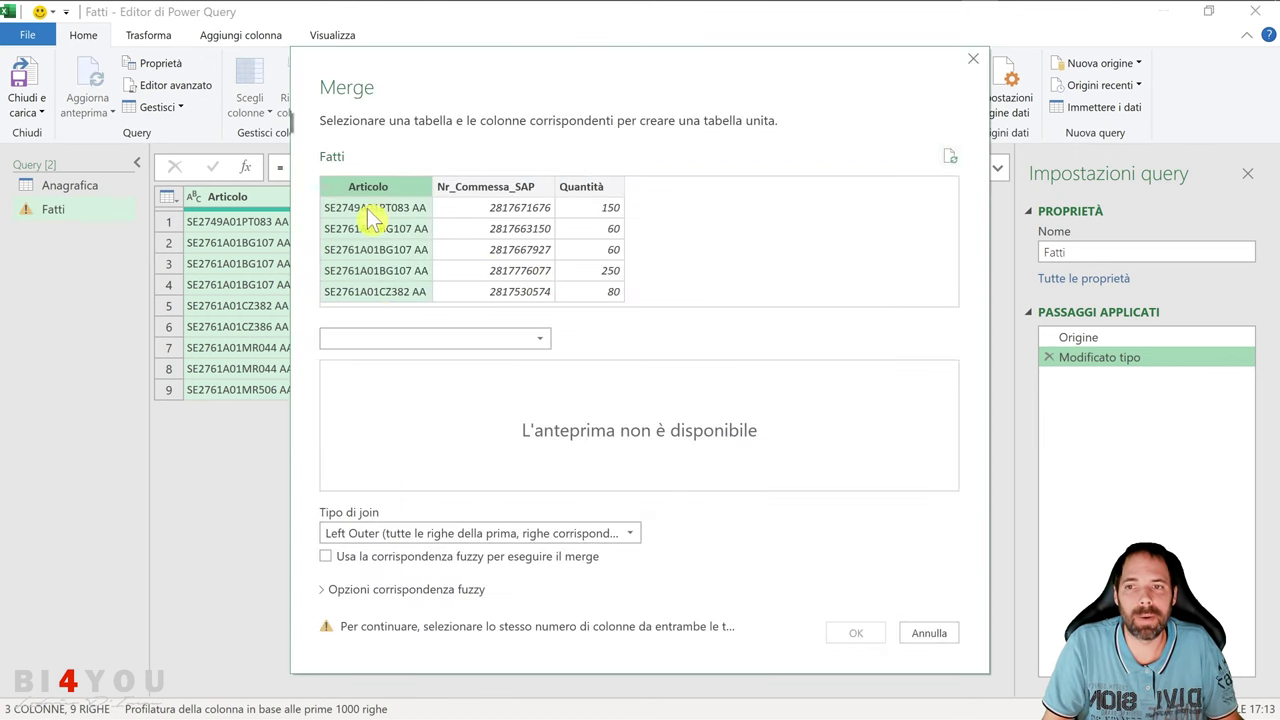
left_click(388, 340)
left_click(395, 363)
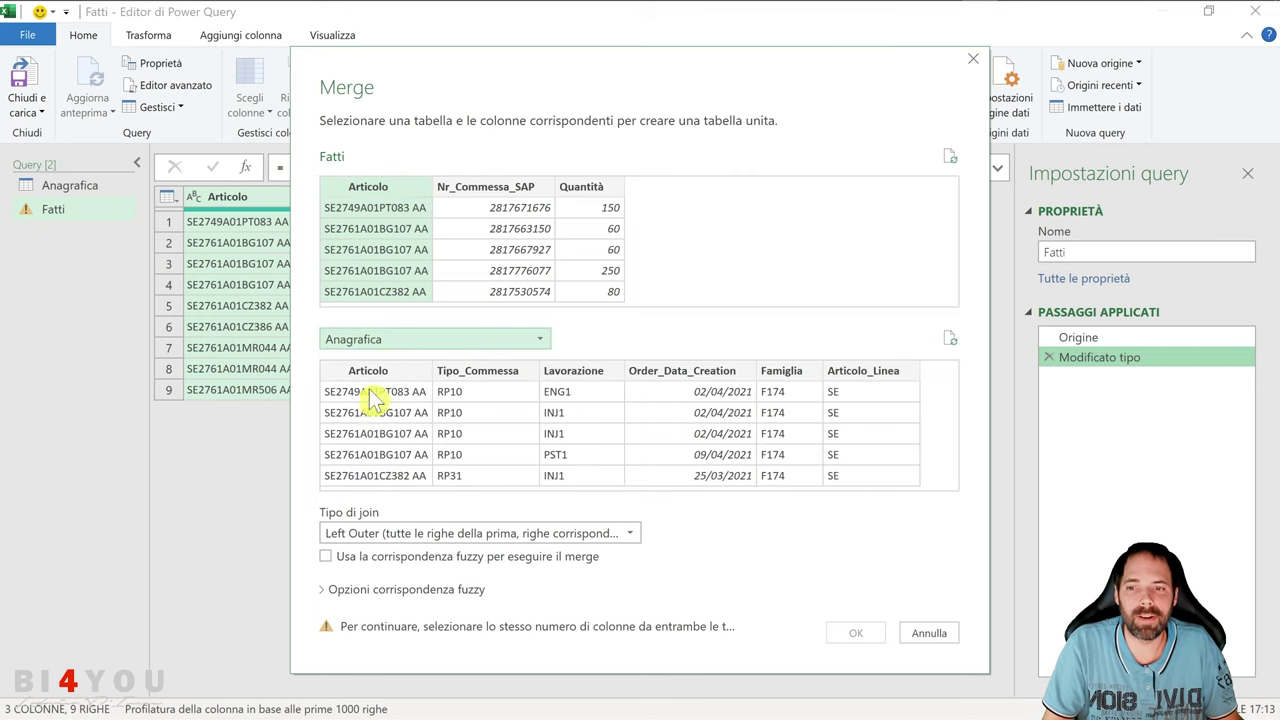
left_click(408, 435)
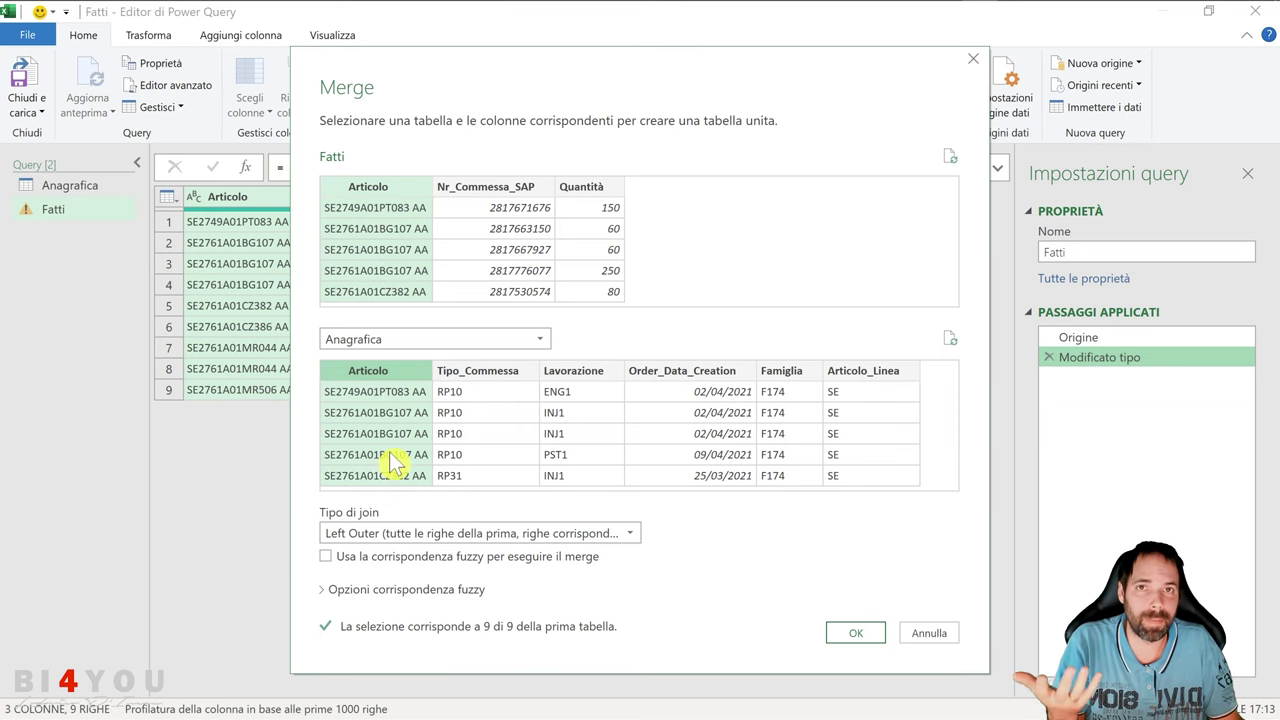
left_click(850, 636)
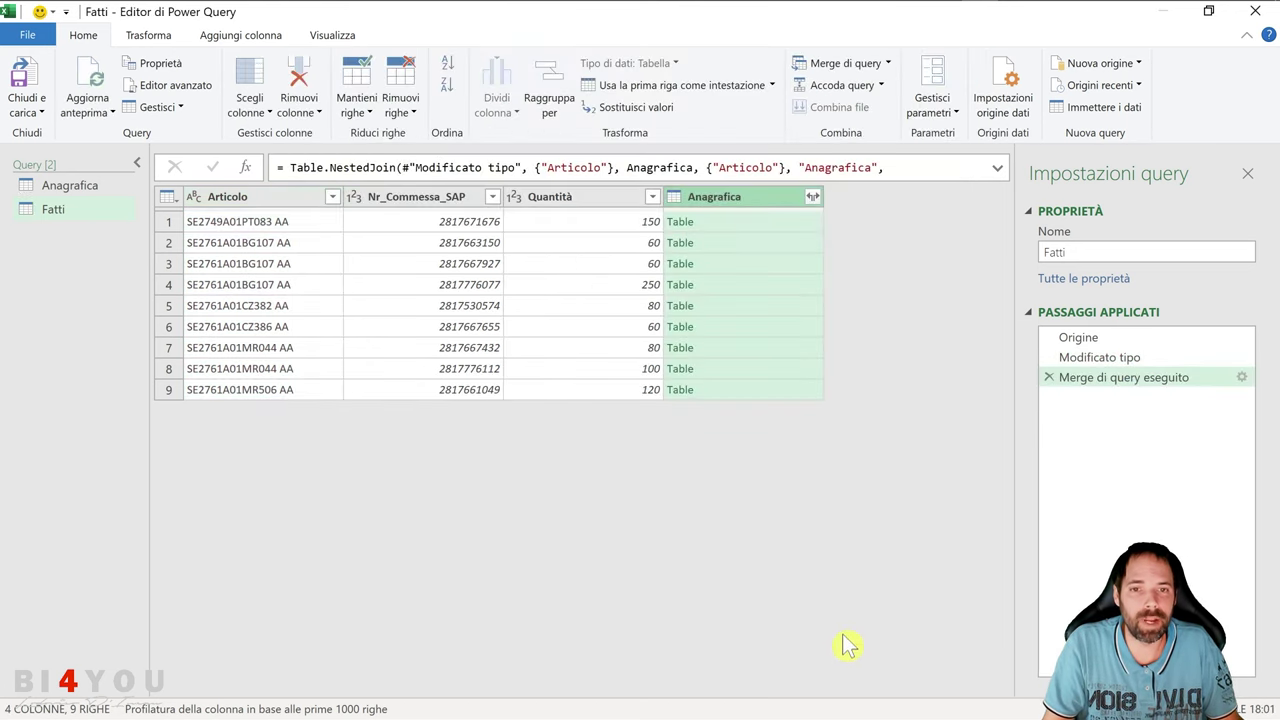
left_click(727, 241)
left_click(728, 266)
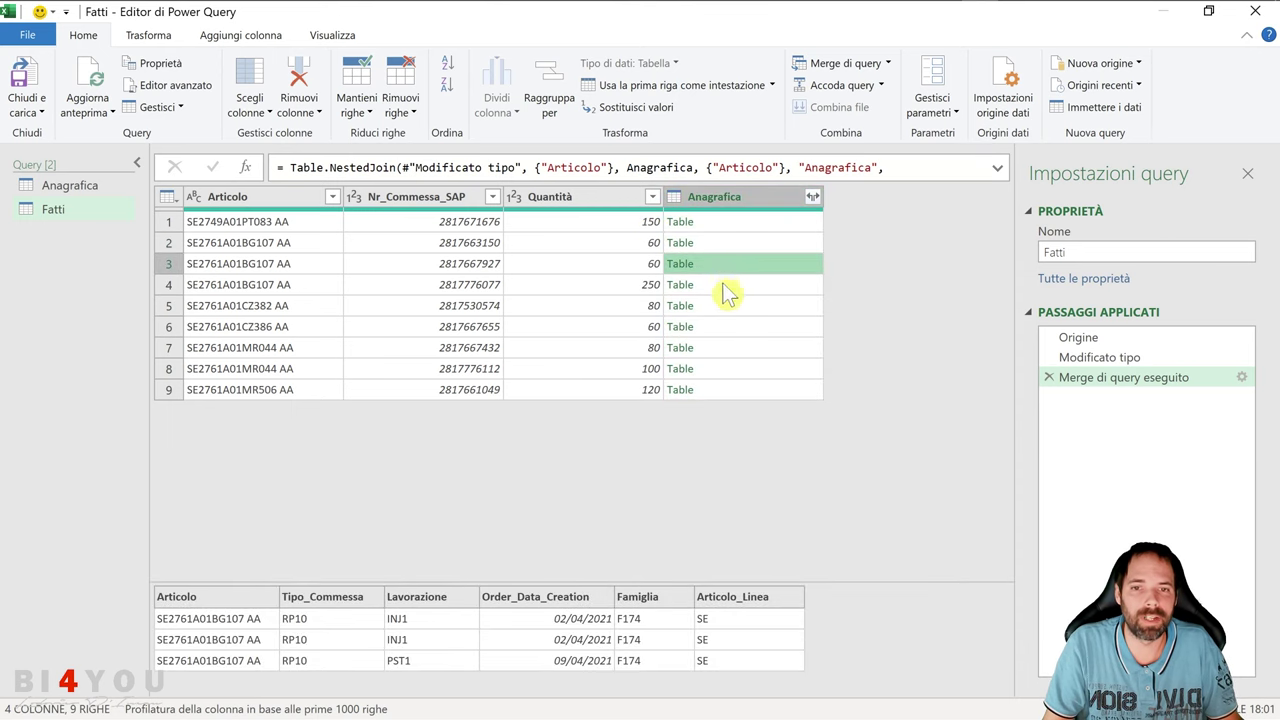
left_click(725, 284)
left_click(724, 263)
left_click(722, 243)
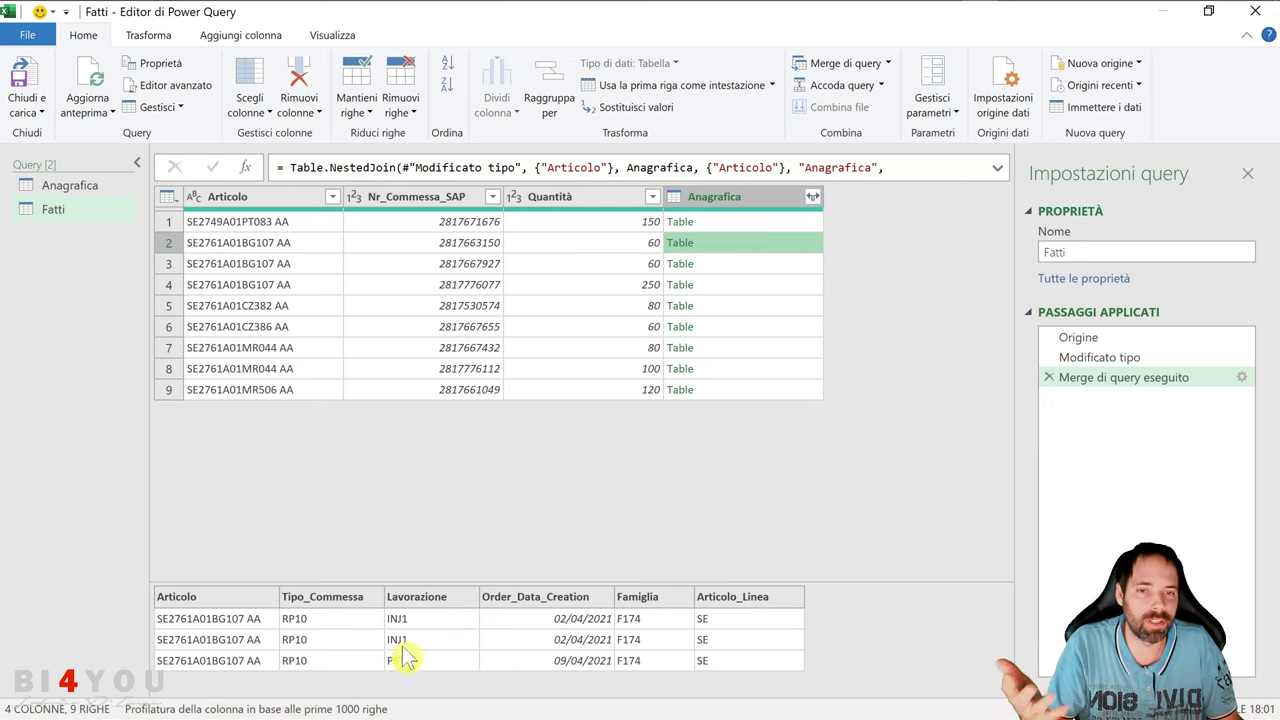
left_click(813, 197)
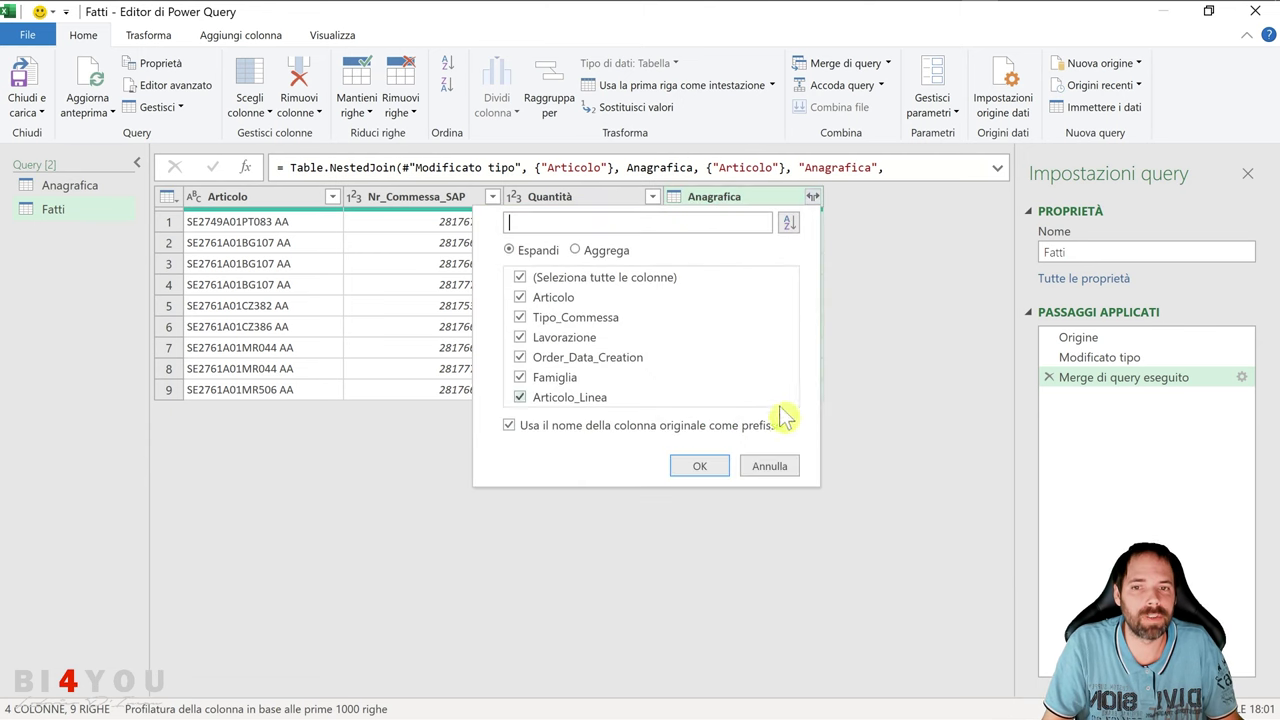
left_click(520, 277)
left_click(509, 425)
left_click(520, 337)
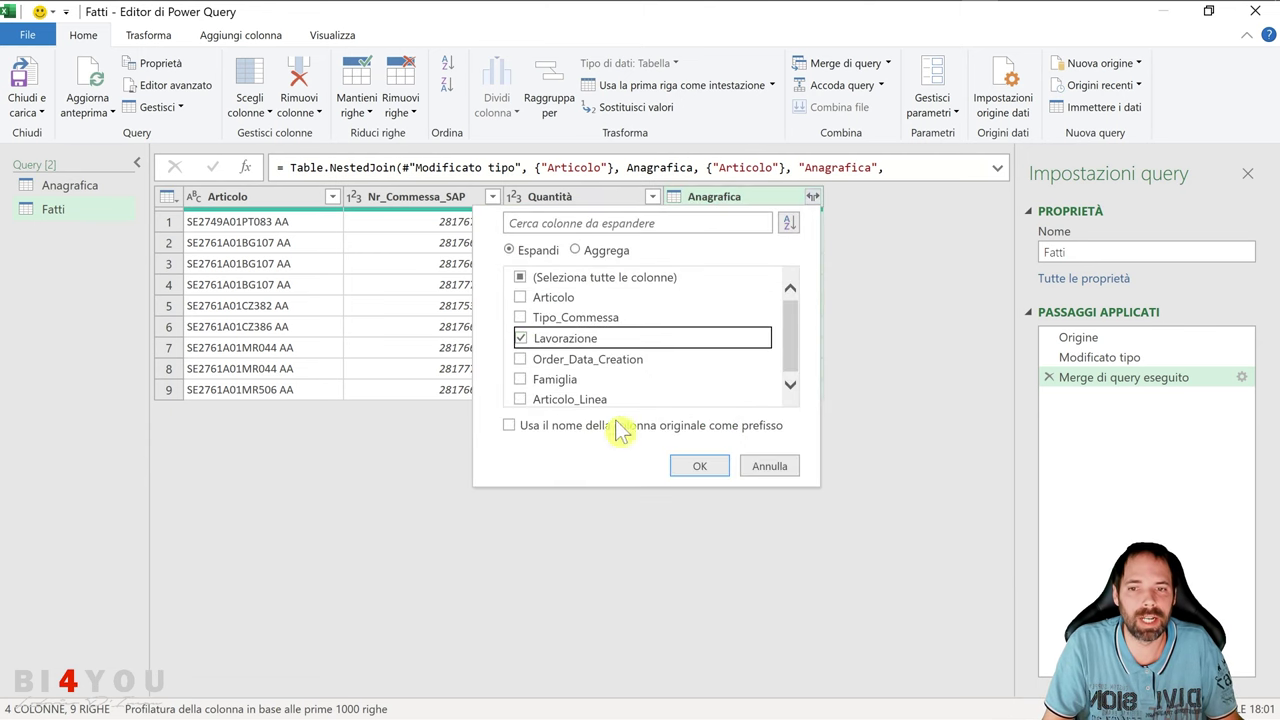
left_click(699, 466)
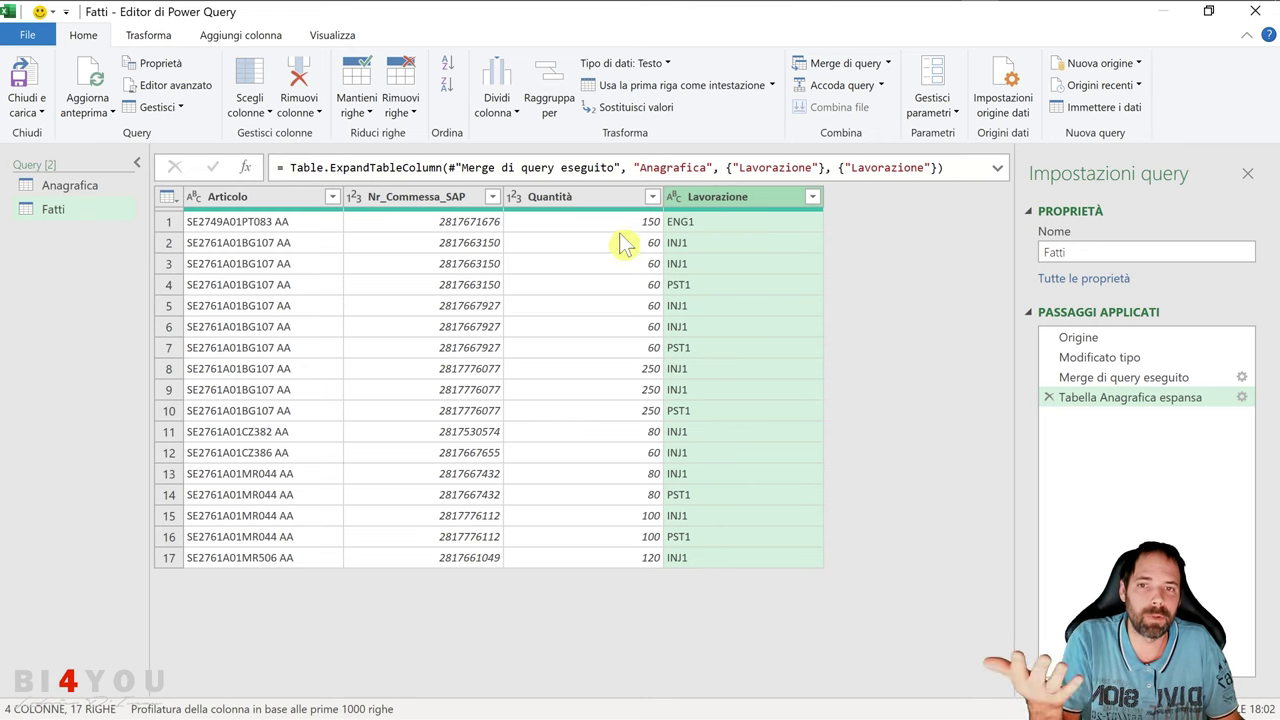
left_click(695, 249)
left_click(694, 286)
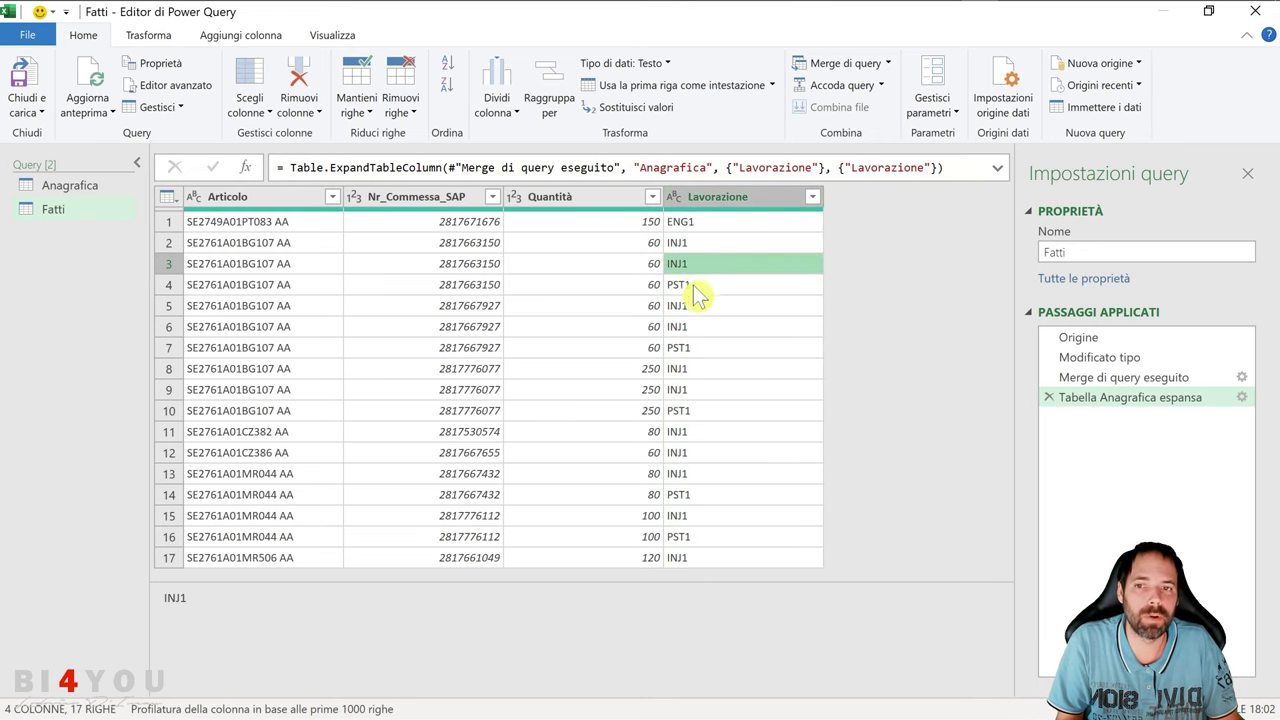
left_click(1047, 398)
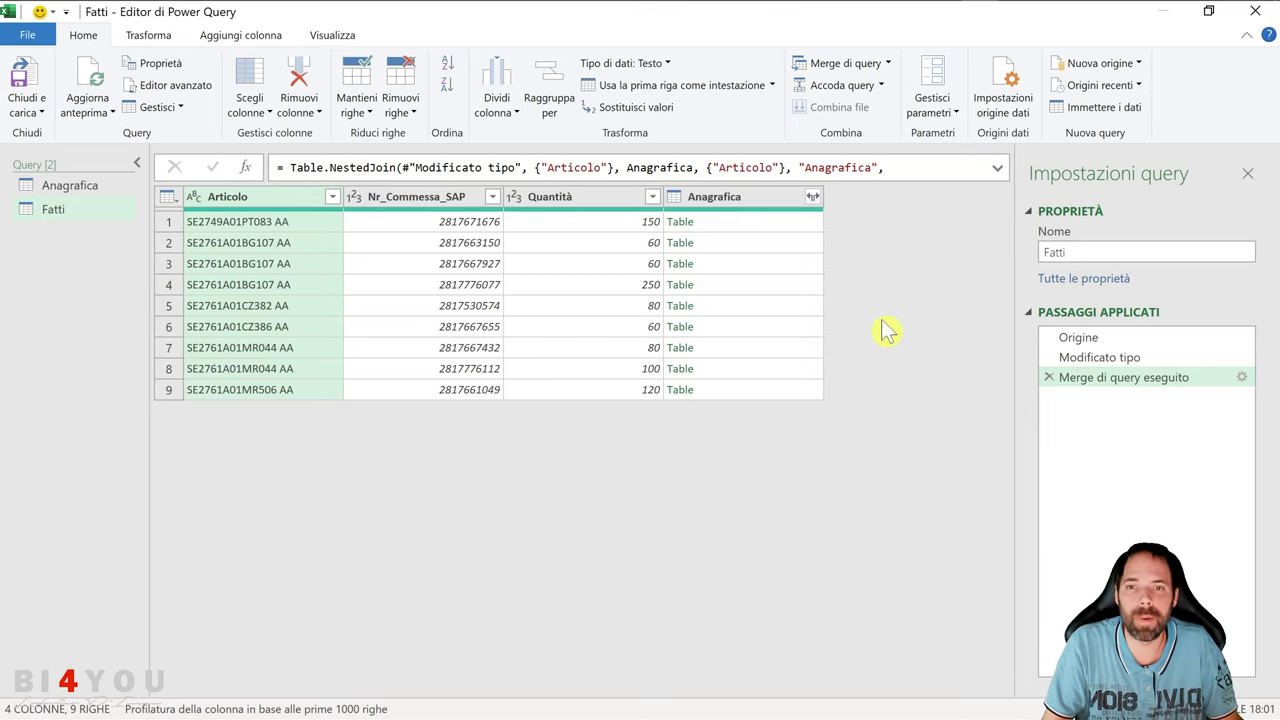
Cancel a first custom column attempt and preview row 2's nested Anagrafica table
left_click(240, 34)
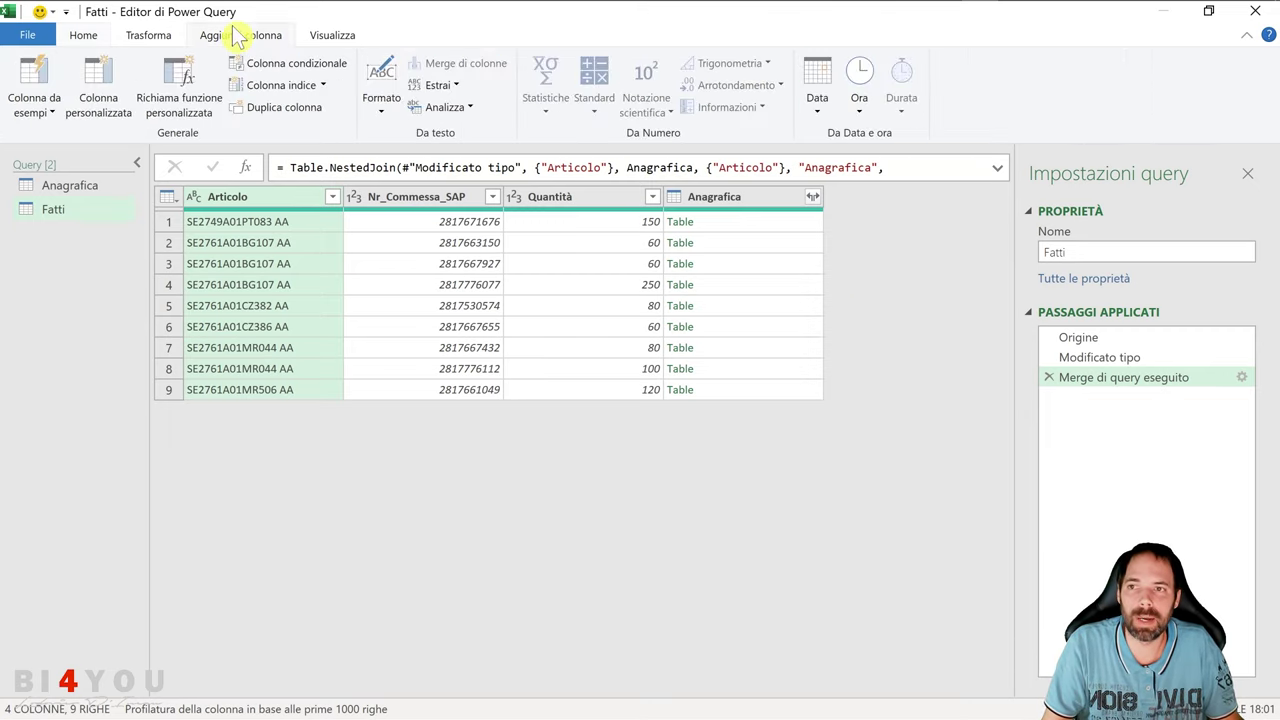
left_click(98, 90)
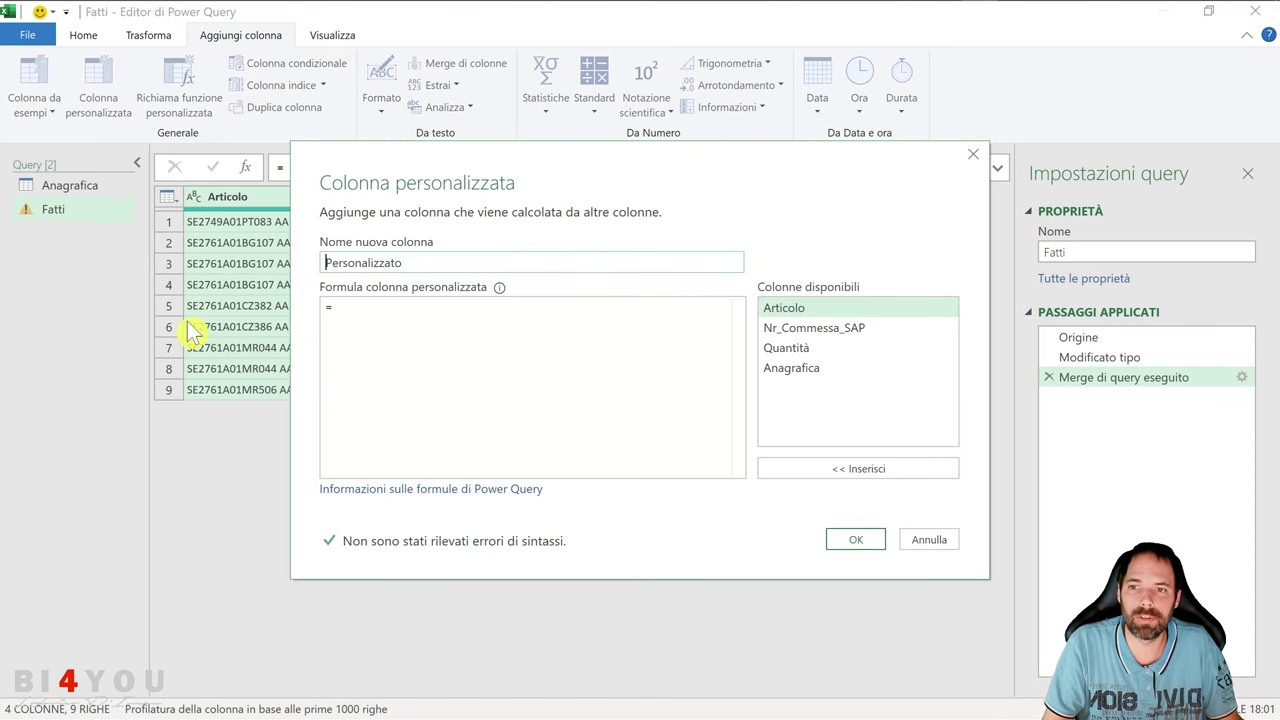
left_click_drag(450, 268, 257, 266)
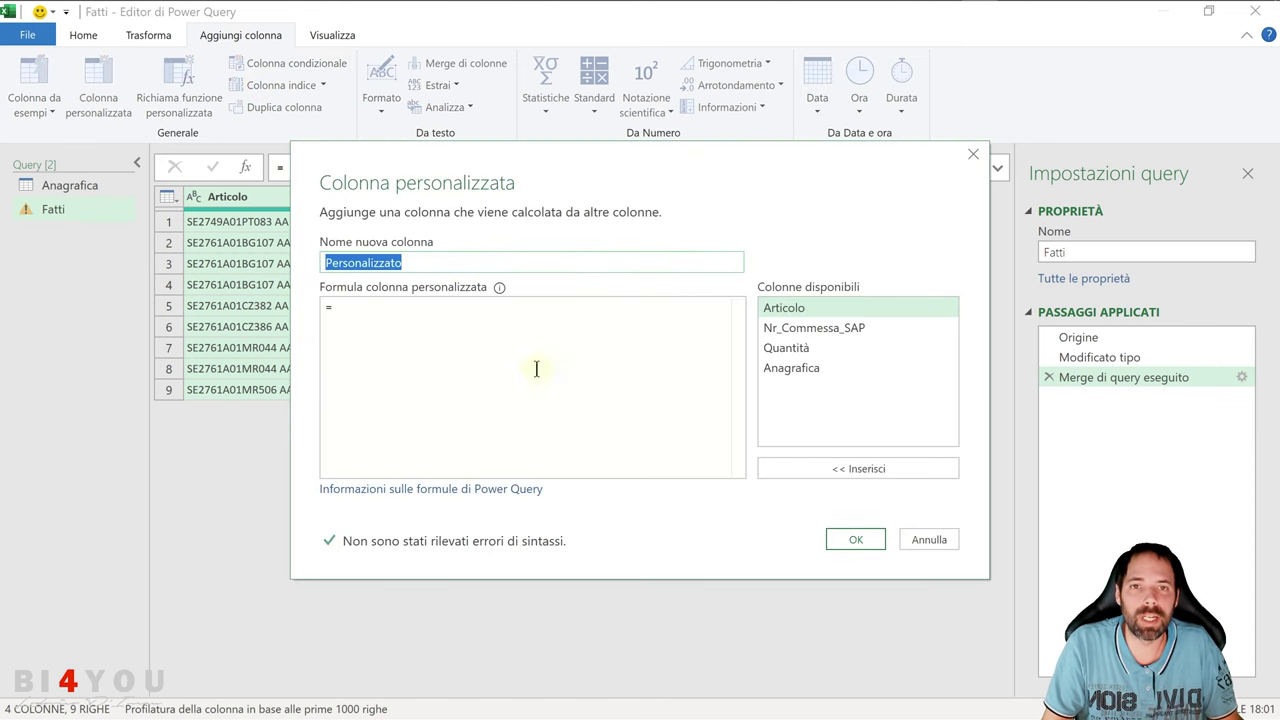
left_click(928, 540)
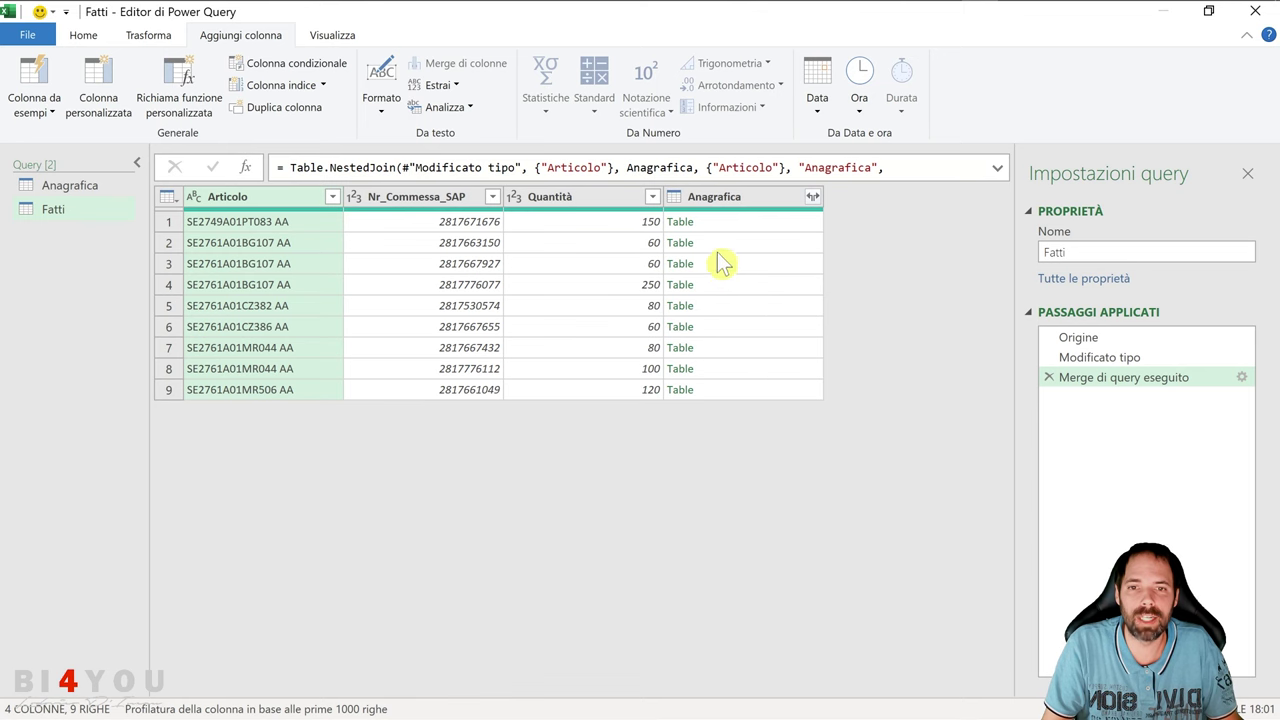
left_click(722, 245)
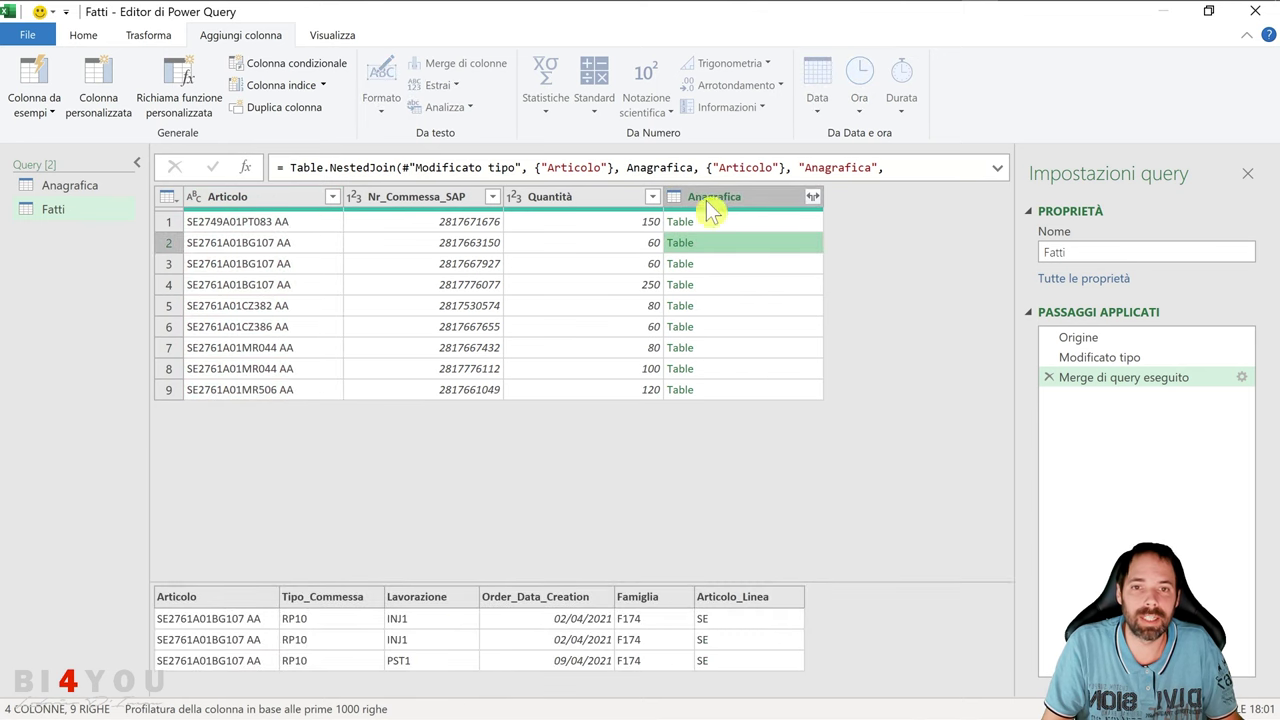
Start a custom column named Lavorazione with a Text.Combine( formula
left_click(98, 92)
double_click(457, 260)
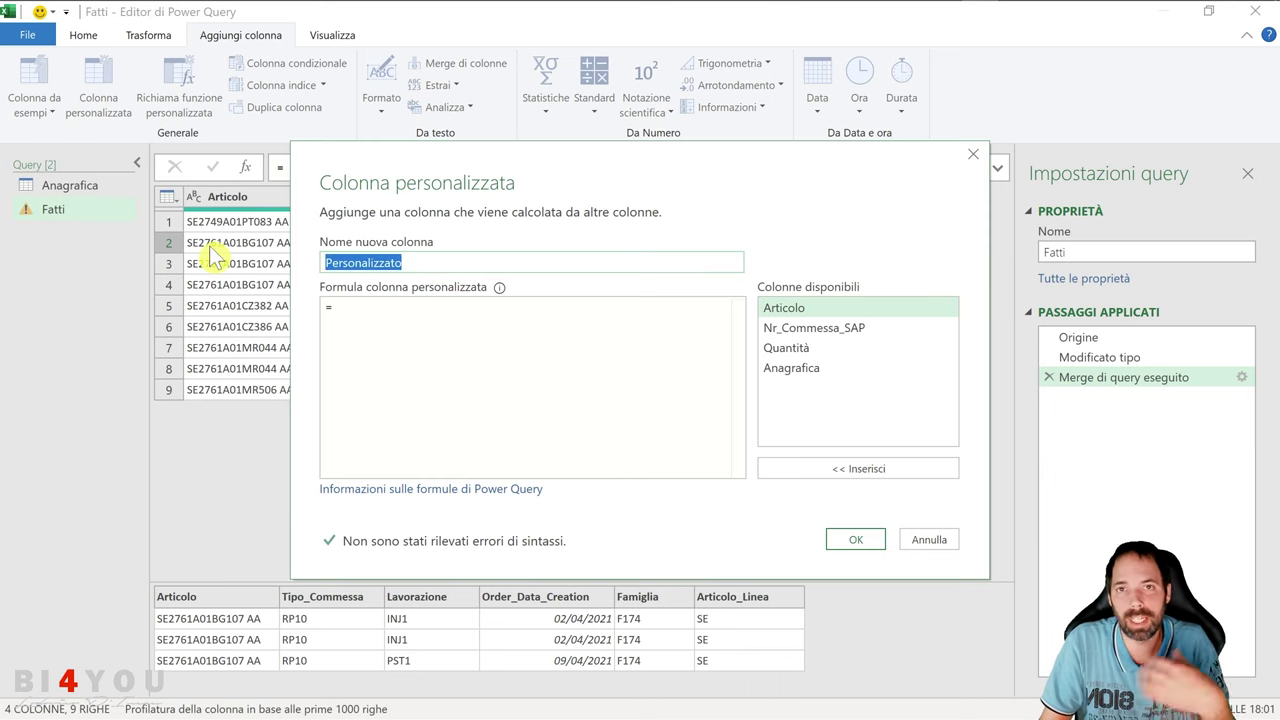
type("Lavorazione")
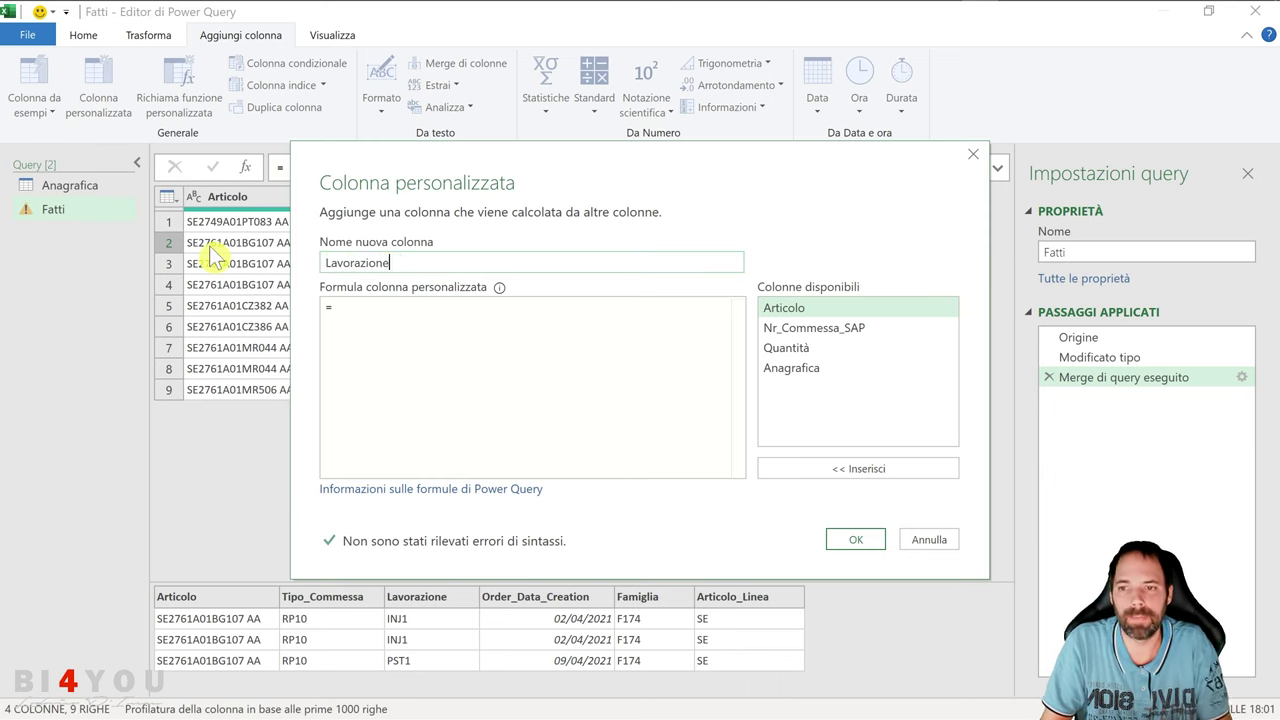
left_click(343, 329)
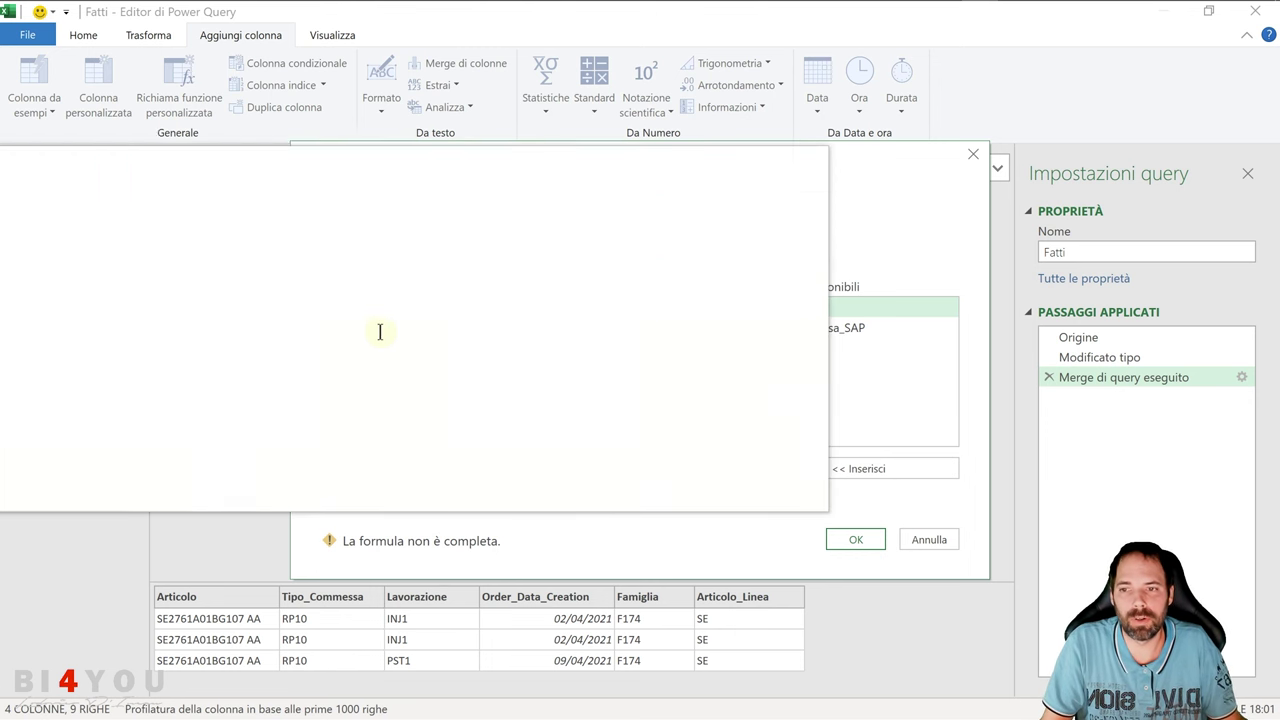
type("Text.")
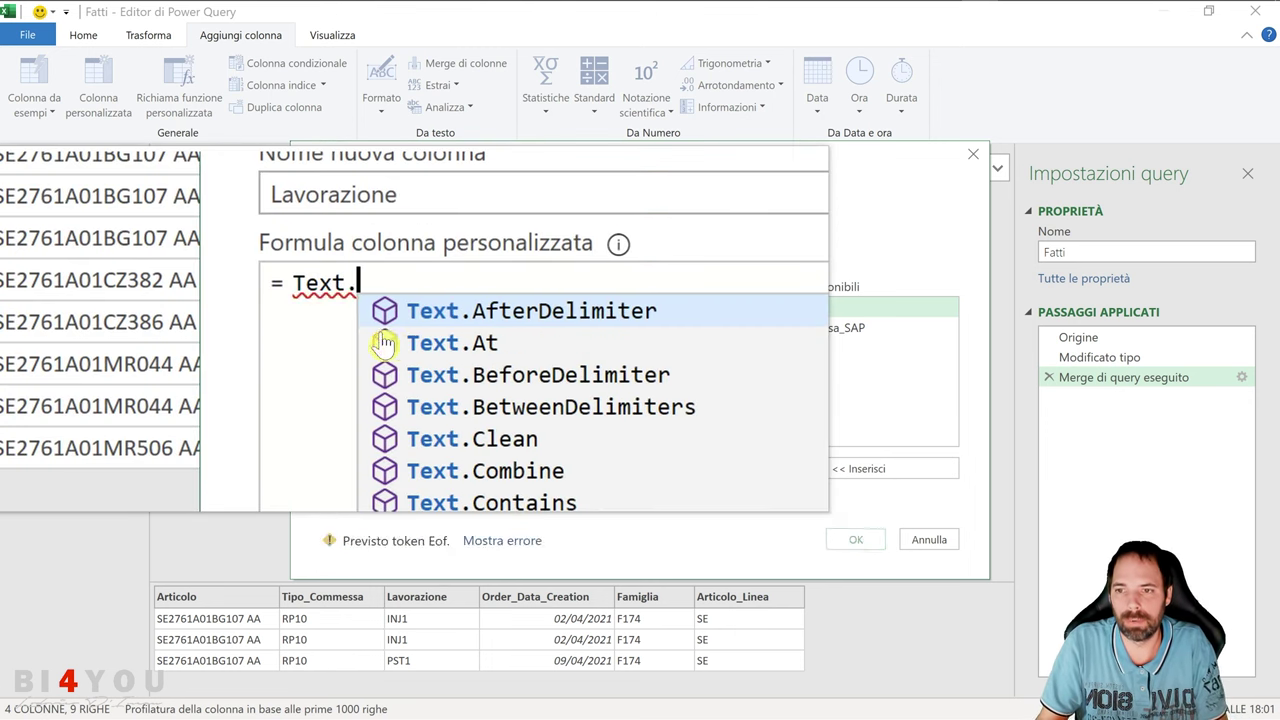
type("Combine(")
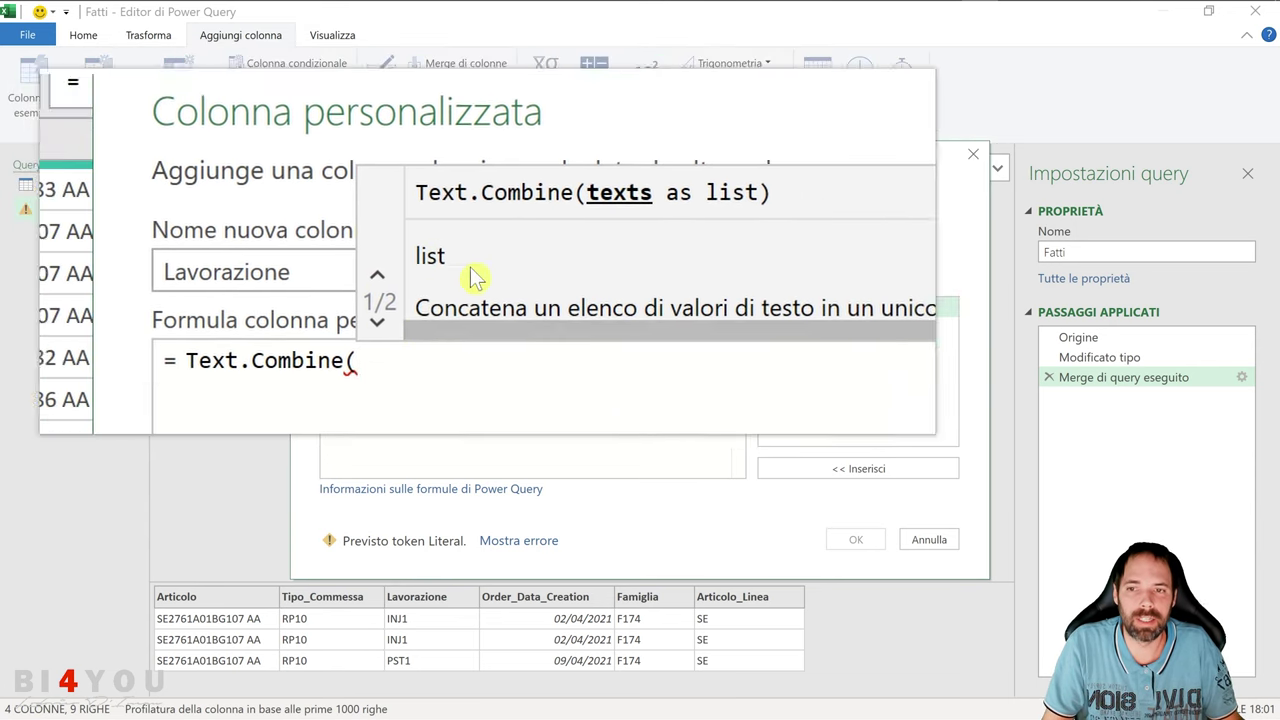
left_click(433, 290)
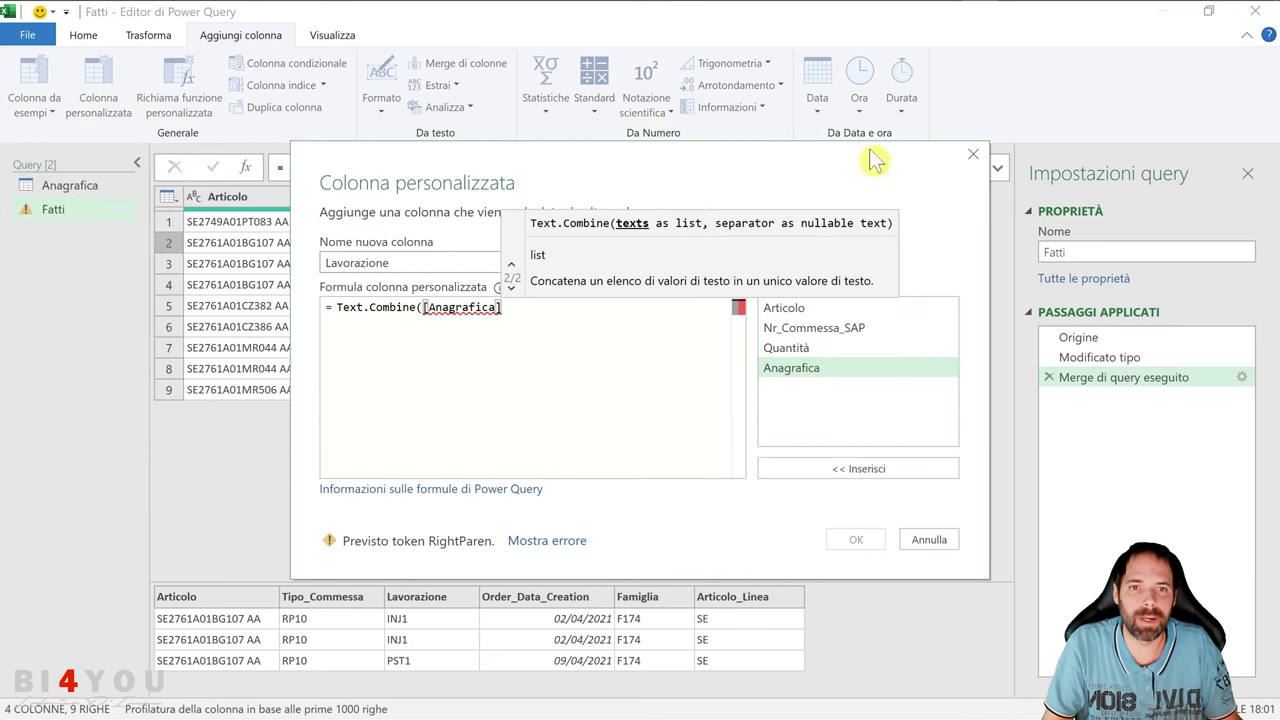
Complete the formula as Text.Combine([Anagrafica][Lavorazione], " - ") and add the column
left_click_drag(874, 157, 451, 241)
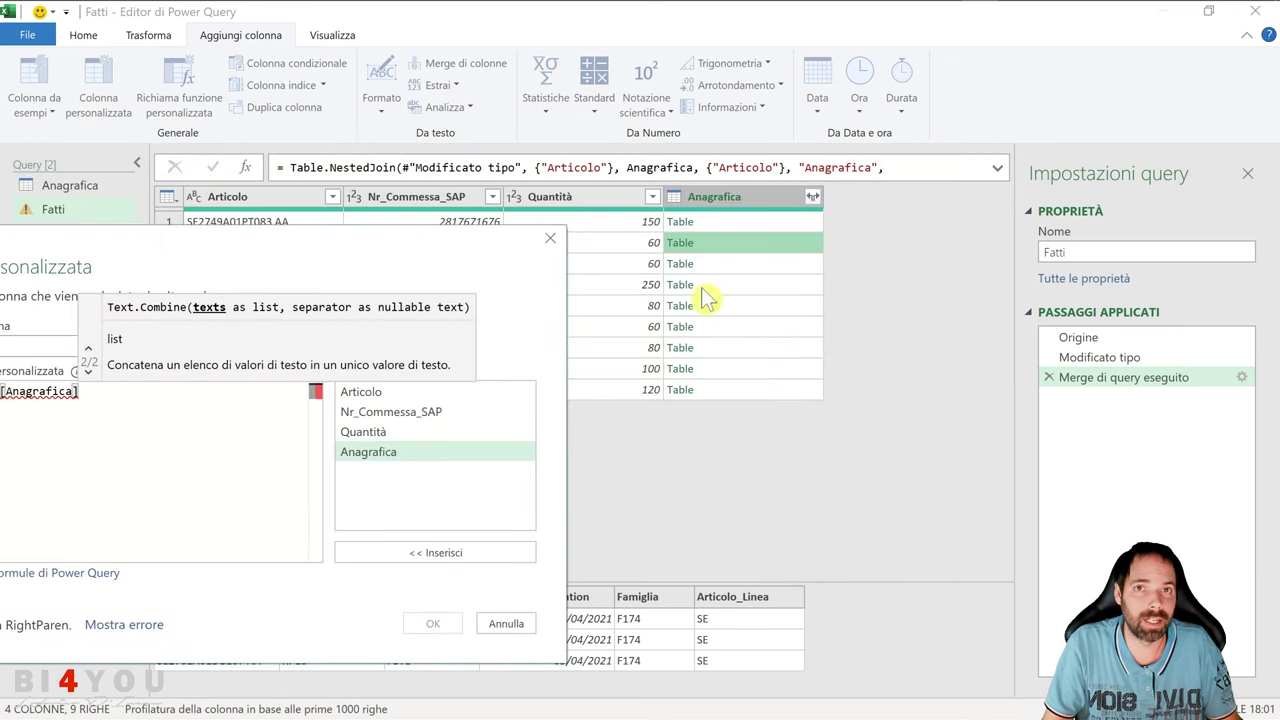
left_click_drag(323, 257, 676, 149)
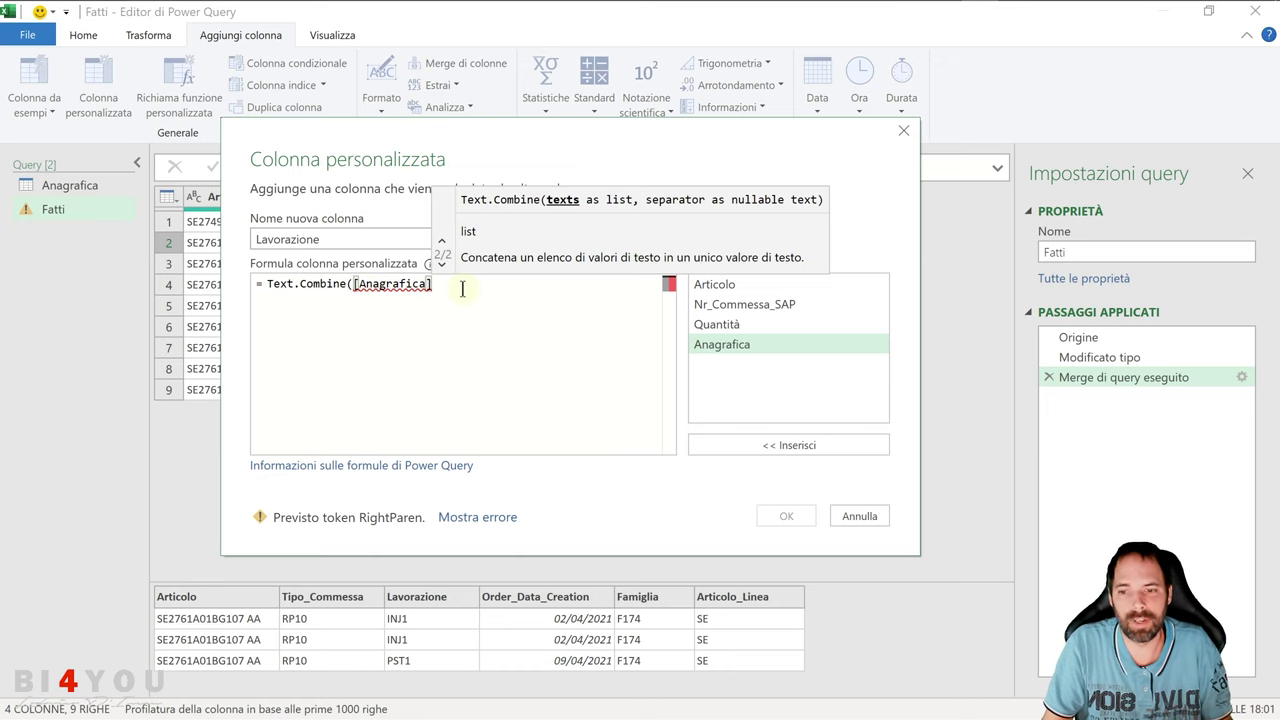
type(",")
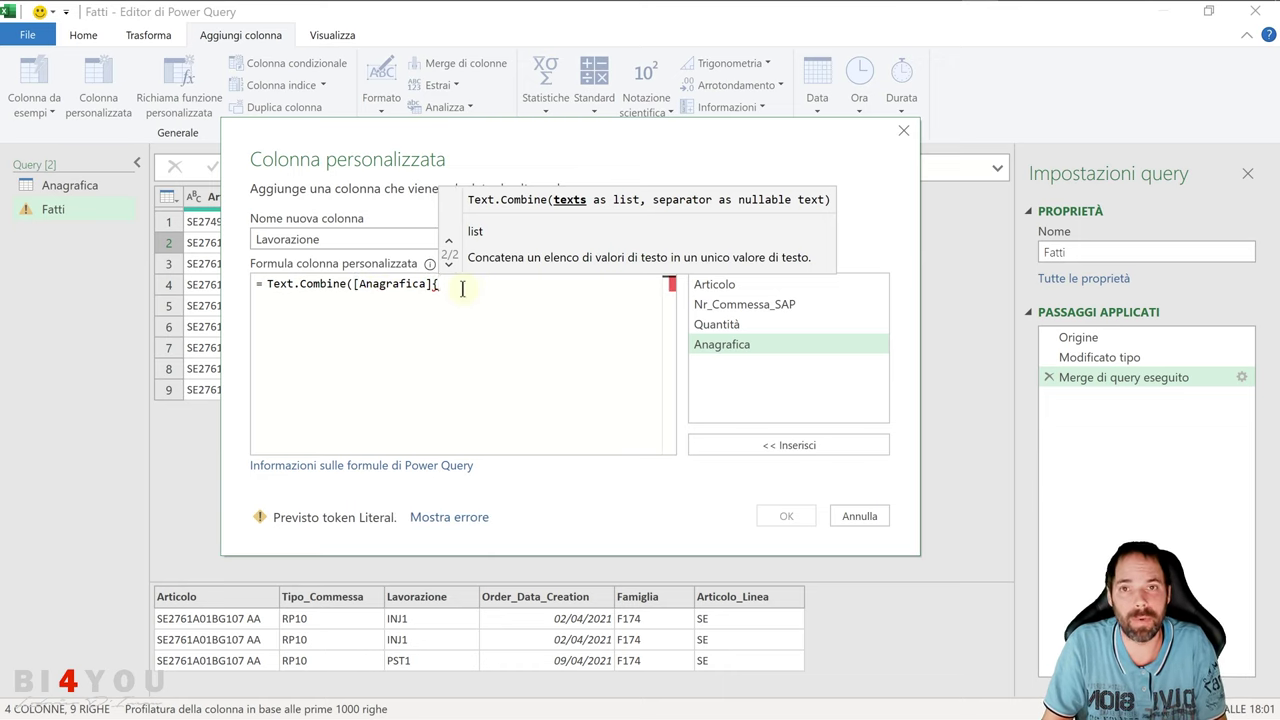
key("BackSpace")
type("[Lavora")
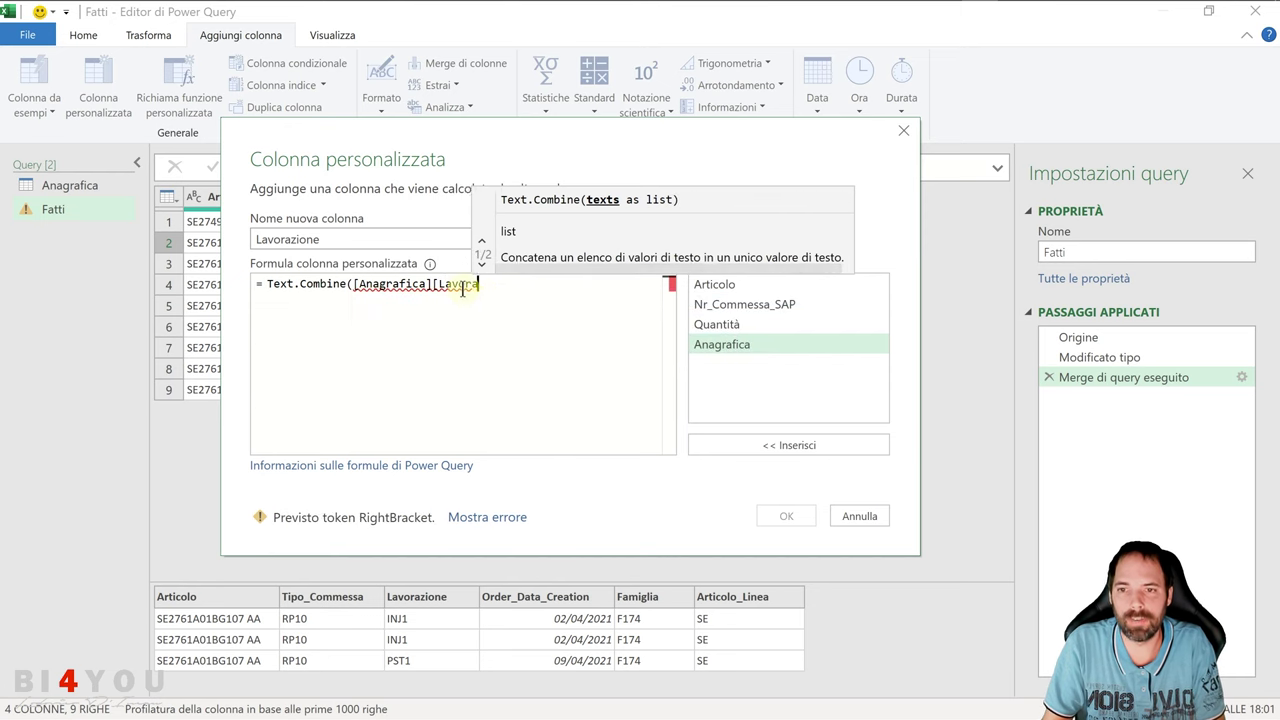
type("zione]")
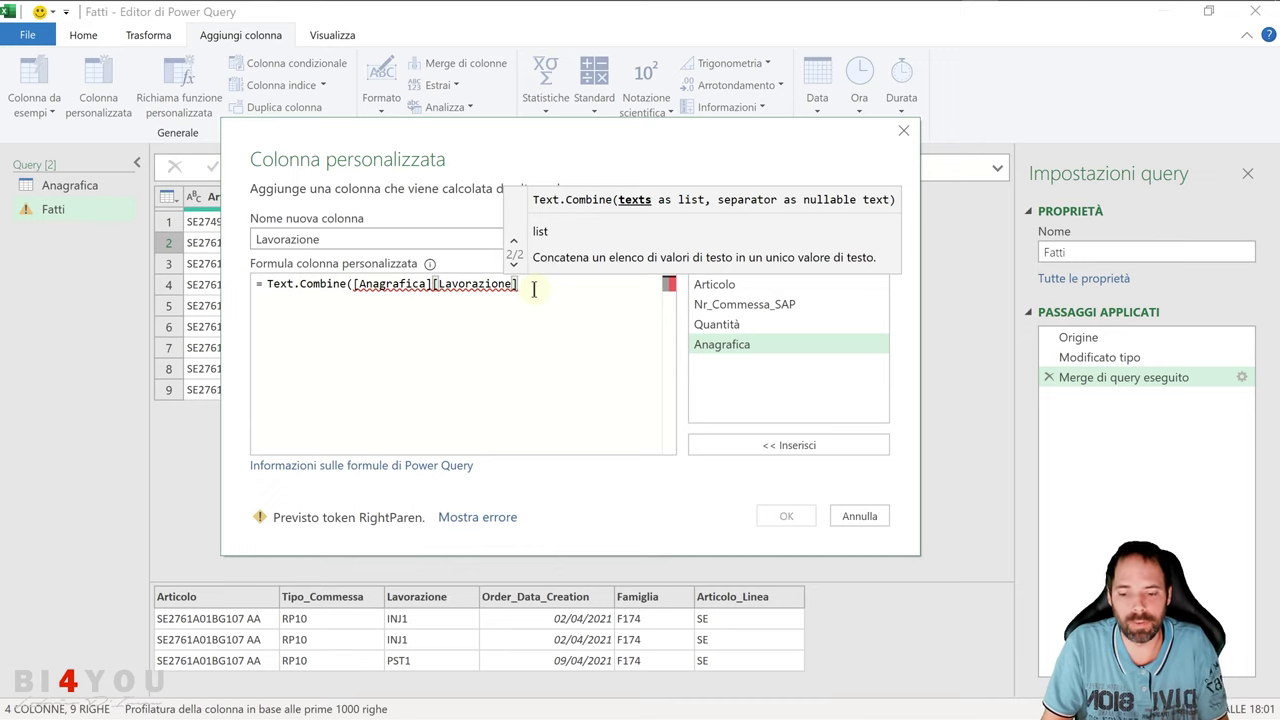
type(", ")
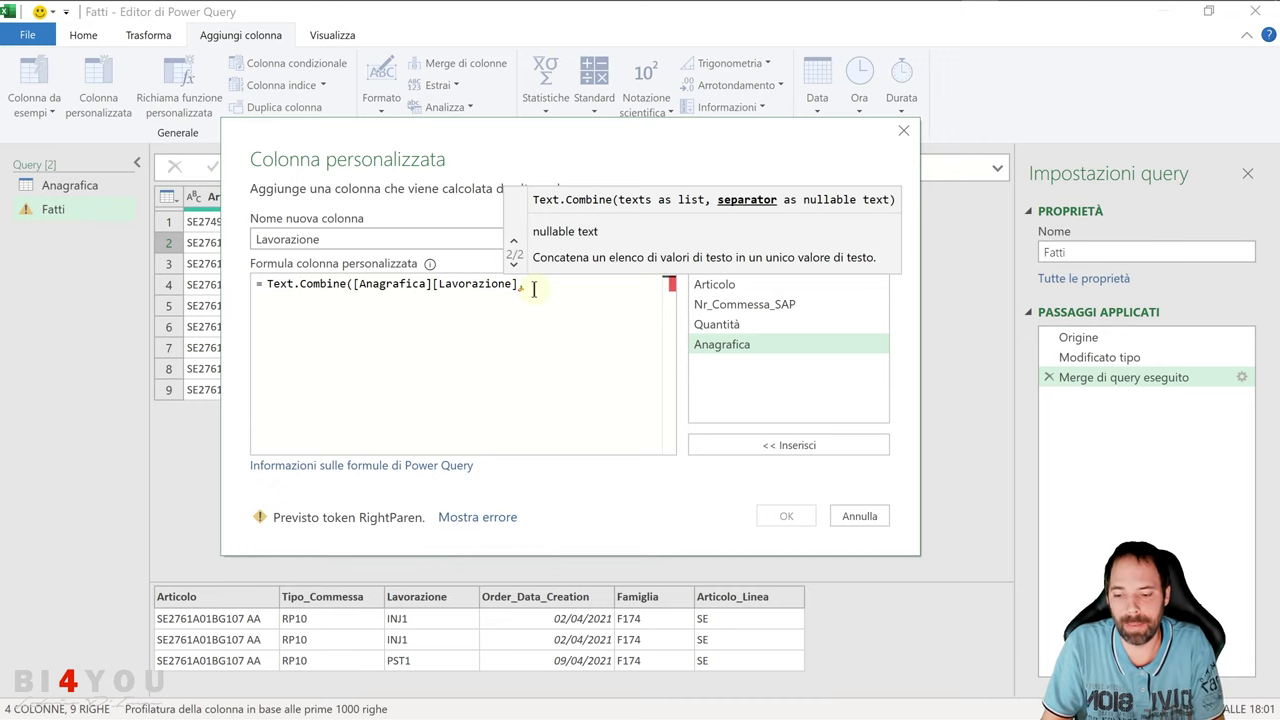
type("\"")
key("BackSpace")
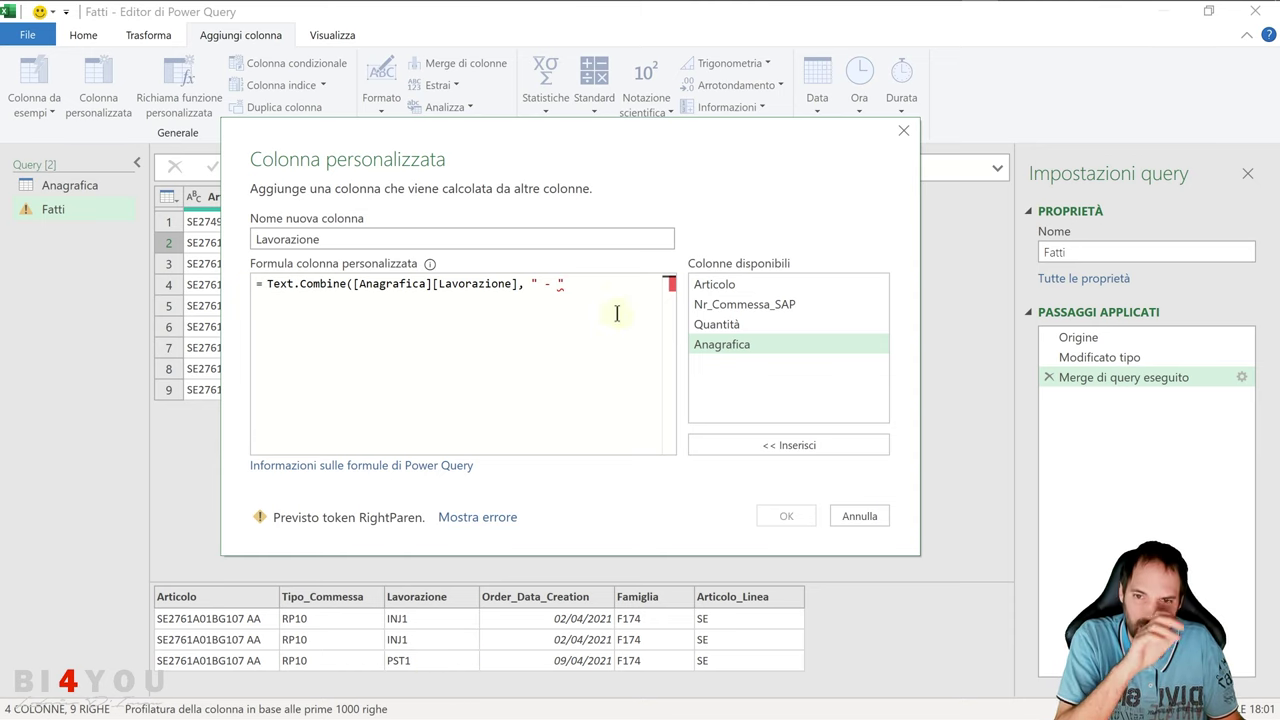
type(")")
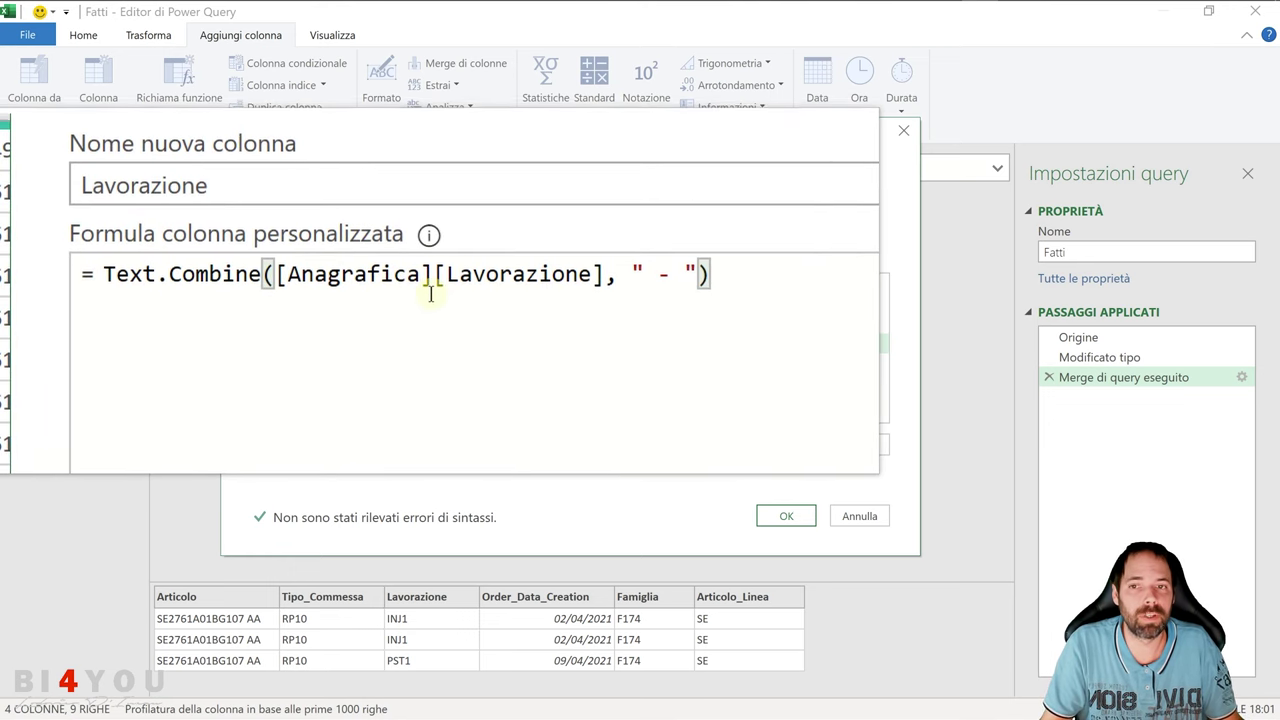
left_click(790, 520)
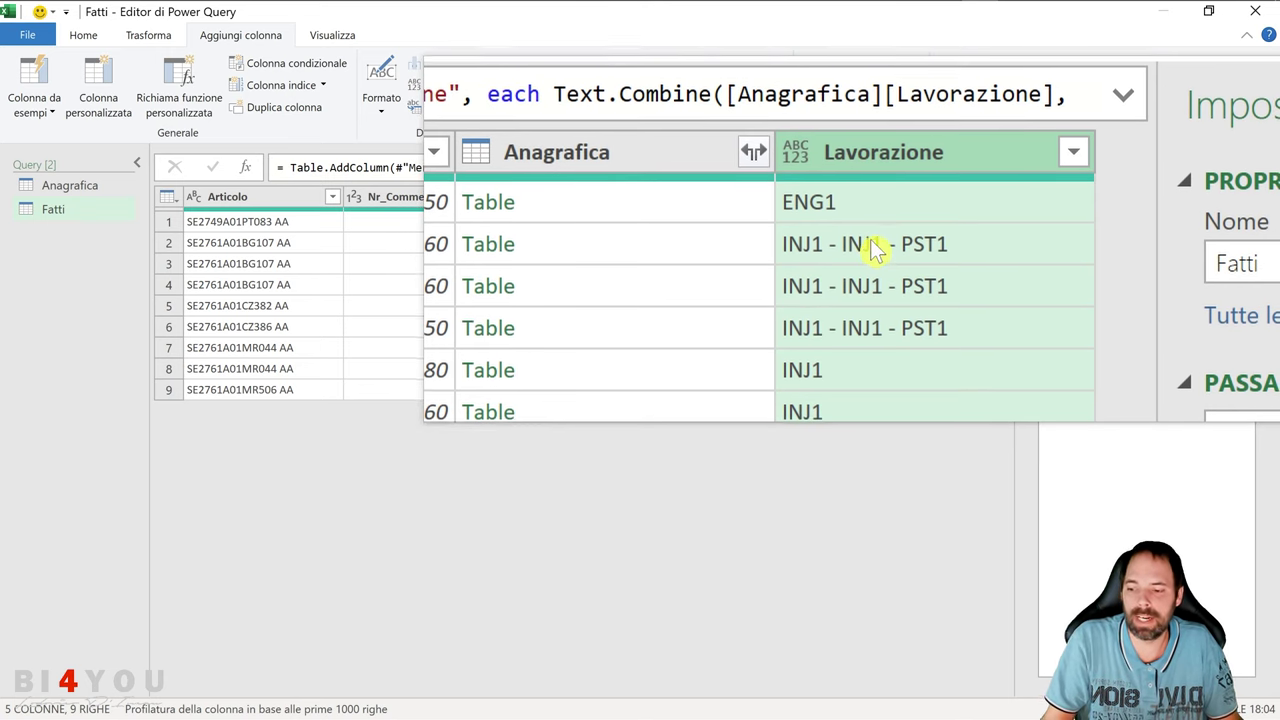
left_click(50, 190)
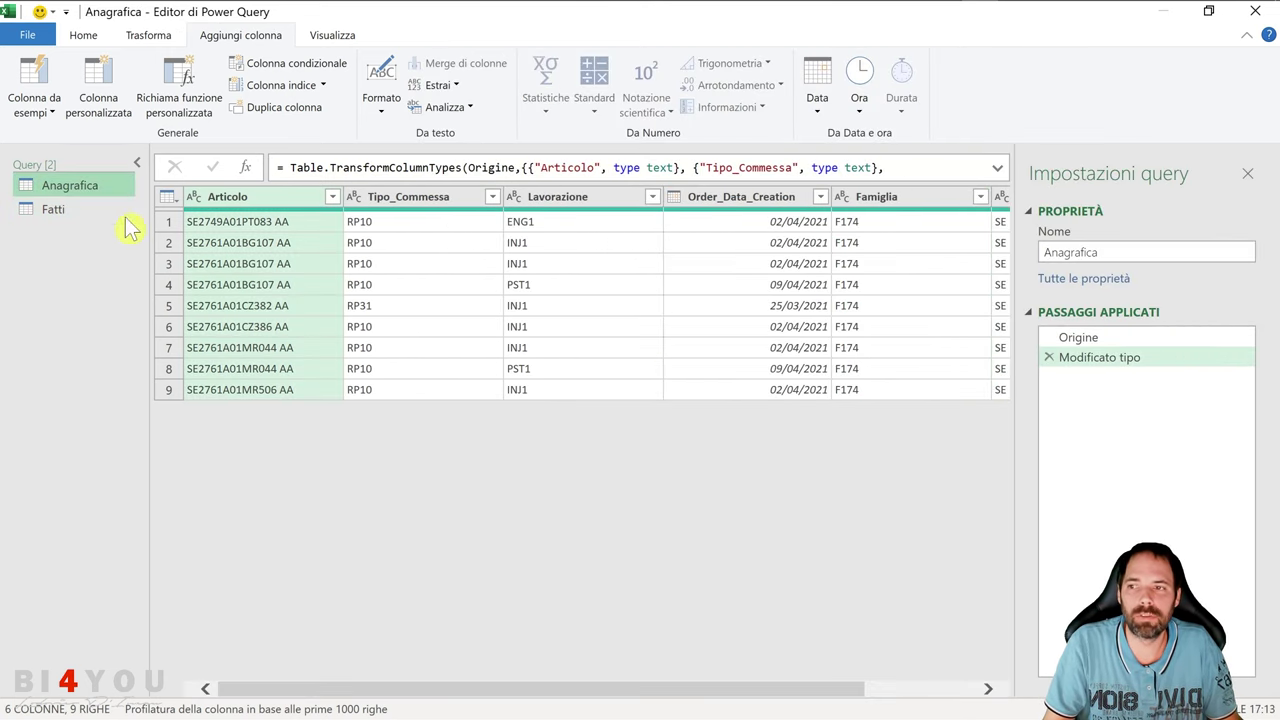
left_click(60, 212)
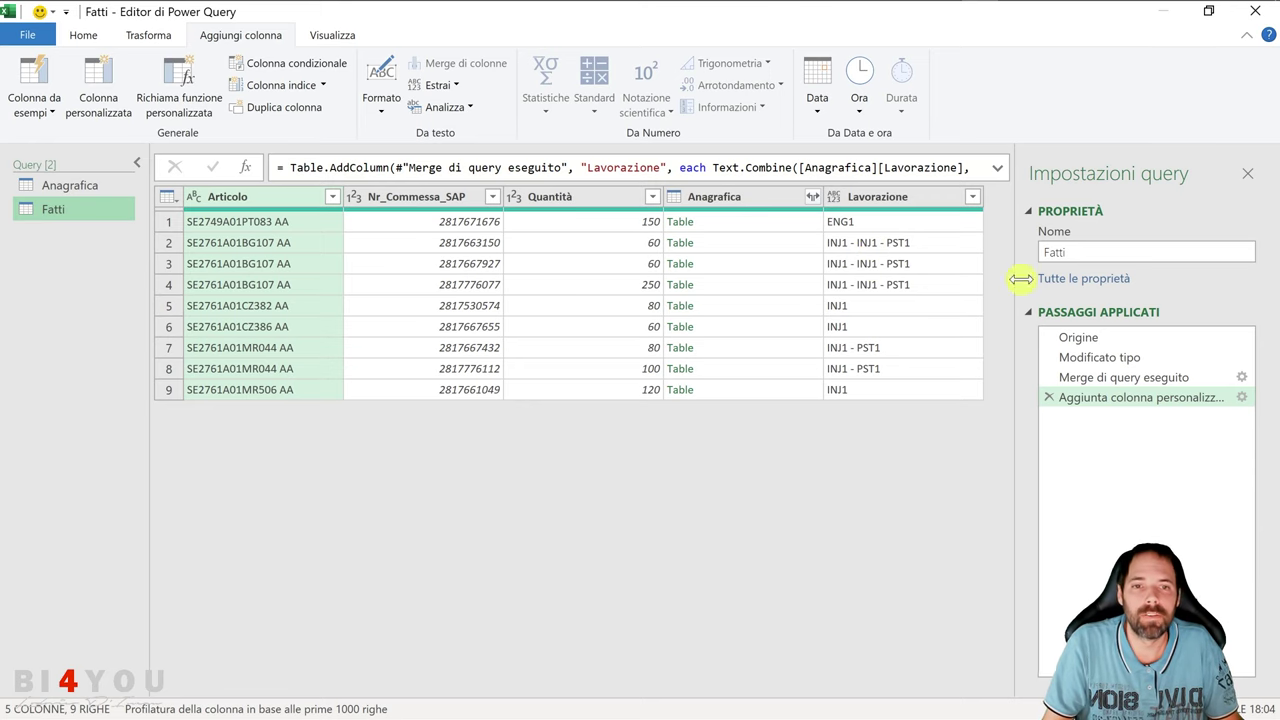
Wrap [Anagrafica][Lavorazione] in List.Dinstinct( ) in the custom column formula
left_click(1241, 397)
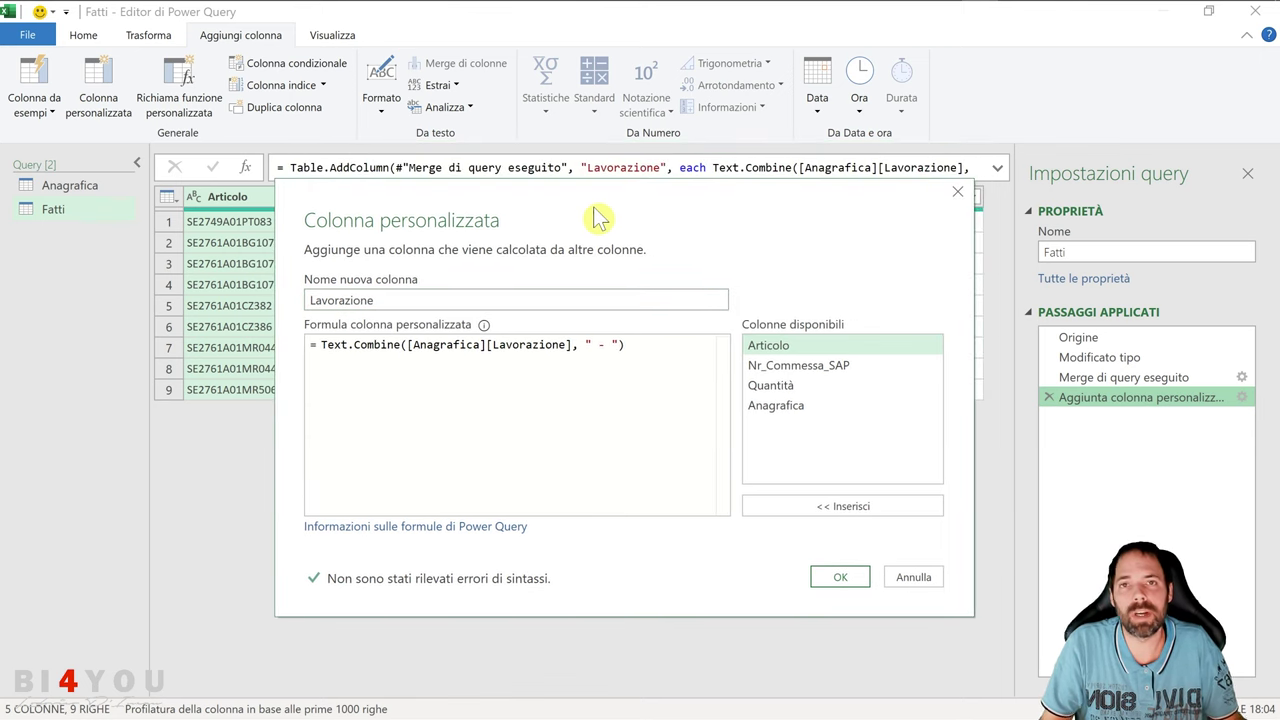
left_click(409, 345)
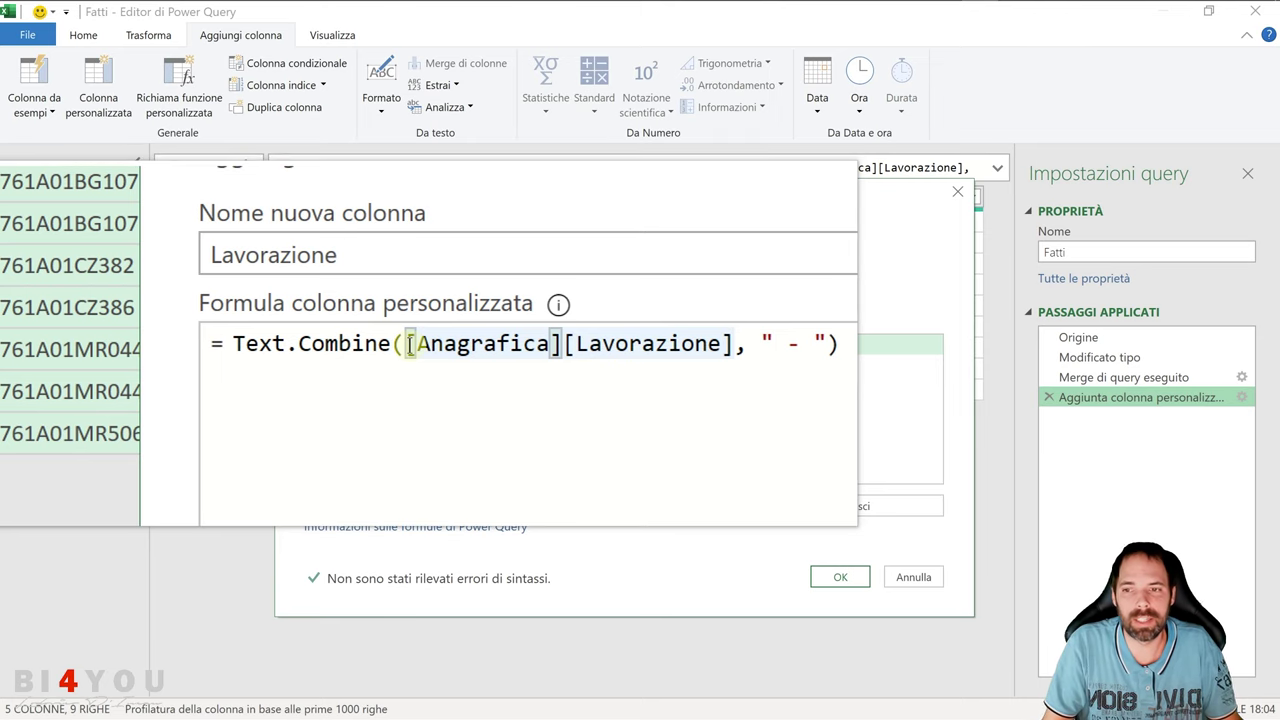
type("List.Dinst")
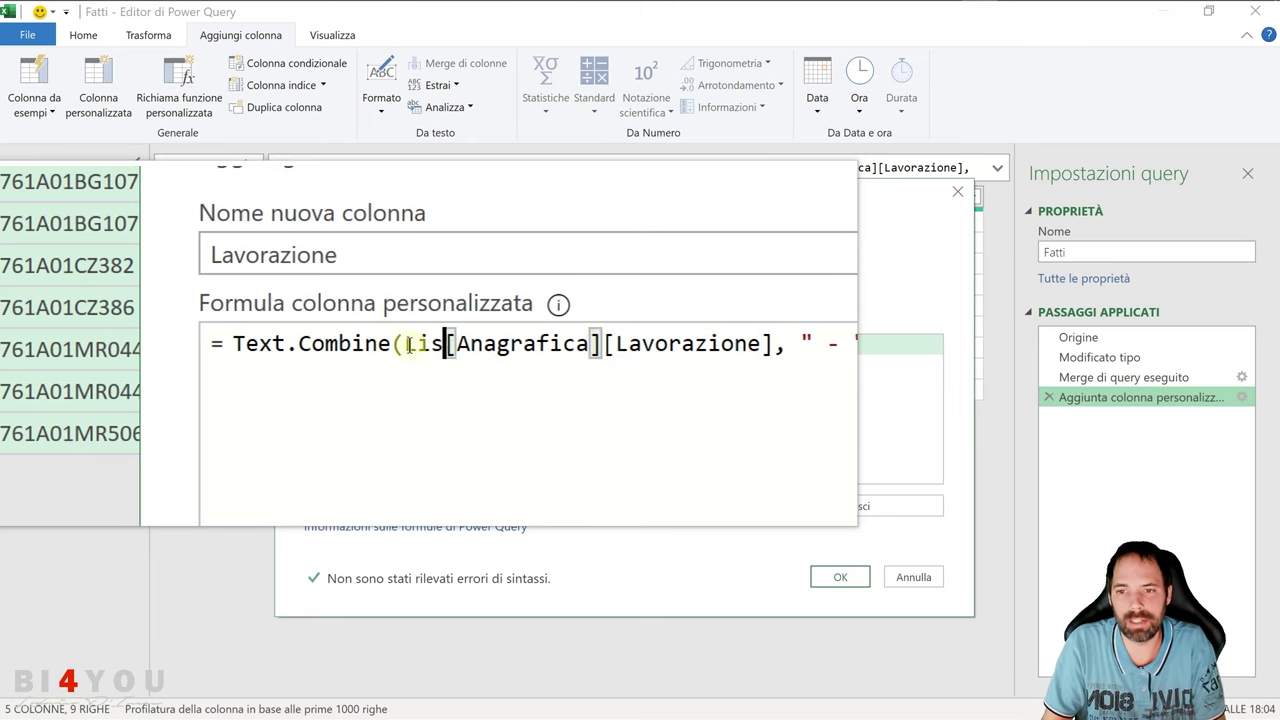
type("inct(")
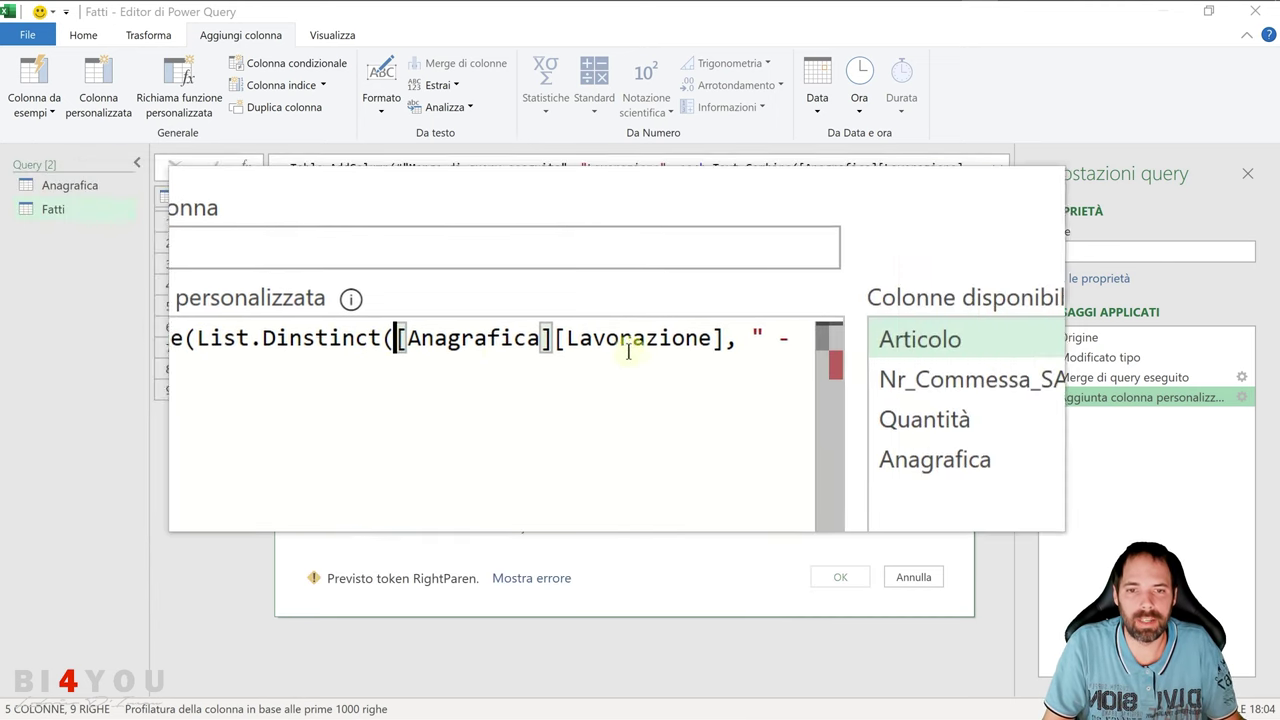
left_click(668, 346)
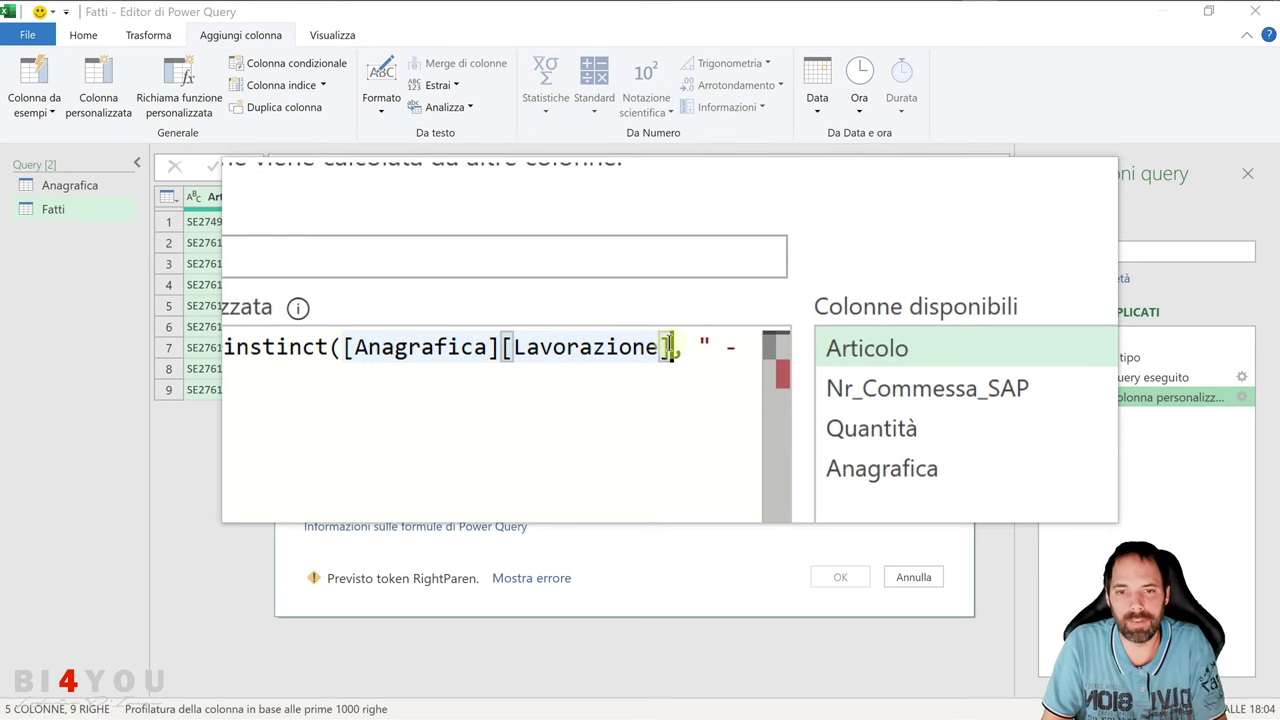
type(")")
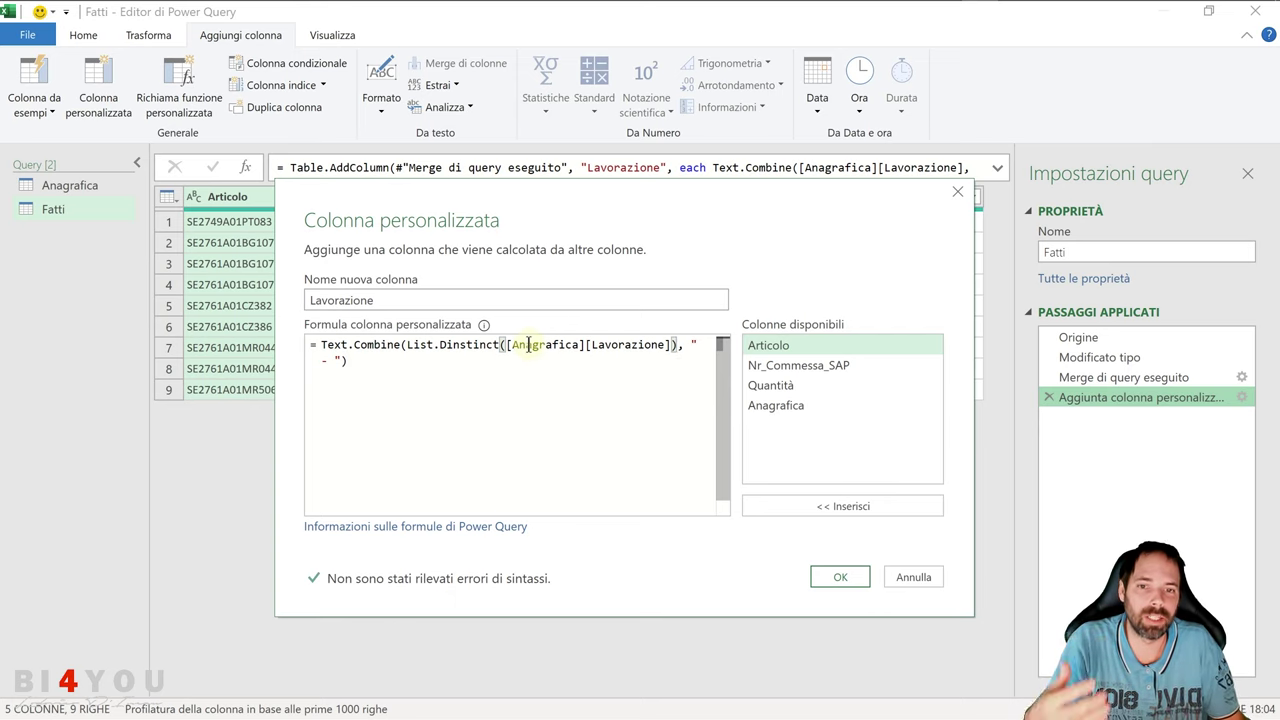
left_click(845, 578)
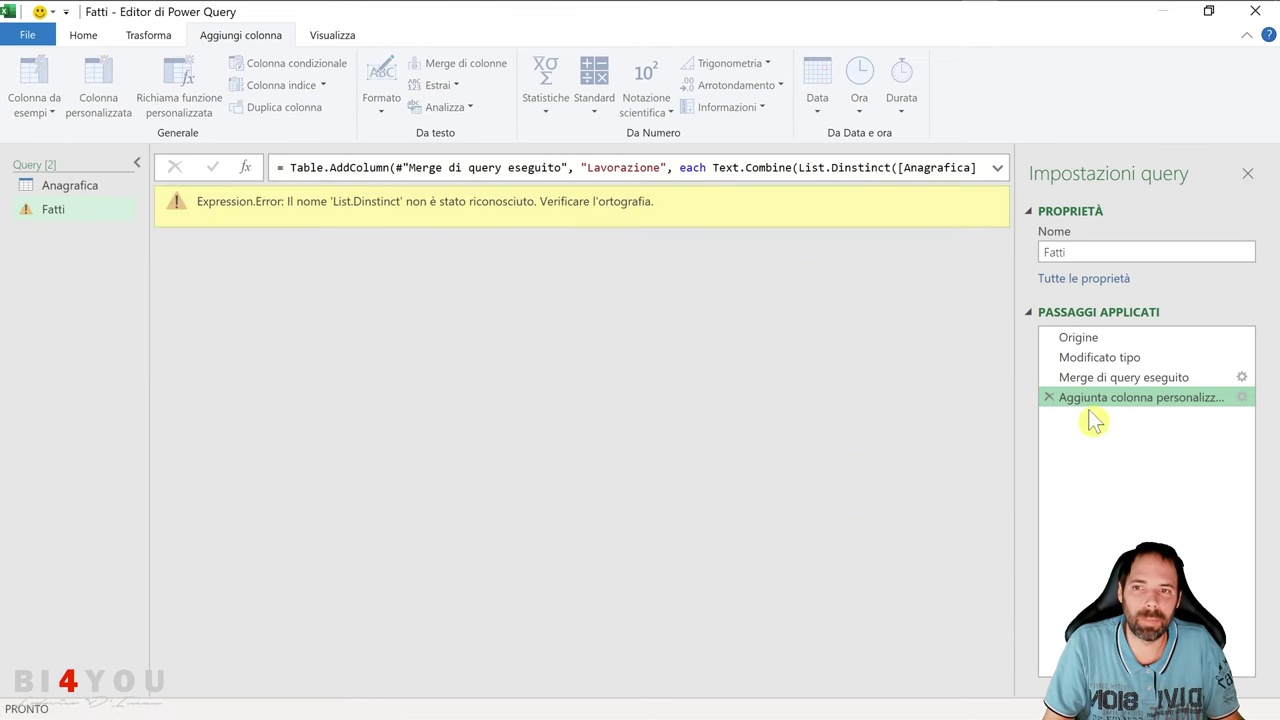
Correct the misspelled List.Dinstinct to List.Distinct in the Lavorazione formula
left_click(1241, 397)
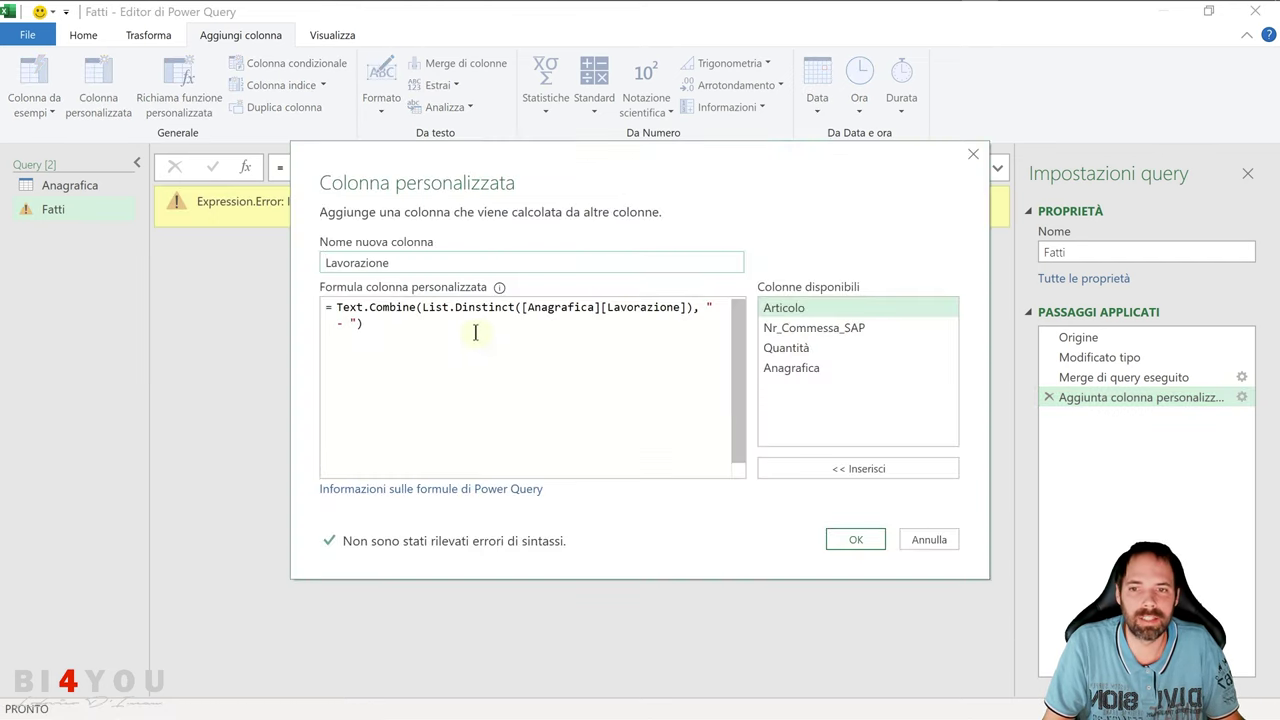
left_click(472, 308)
key("Right")
key("Right")
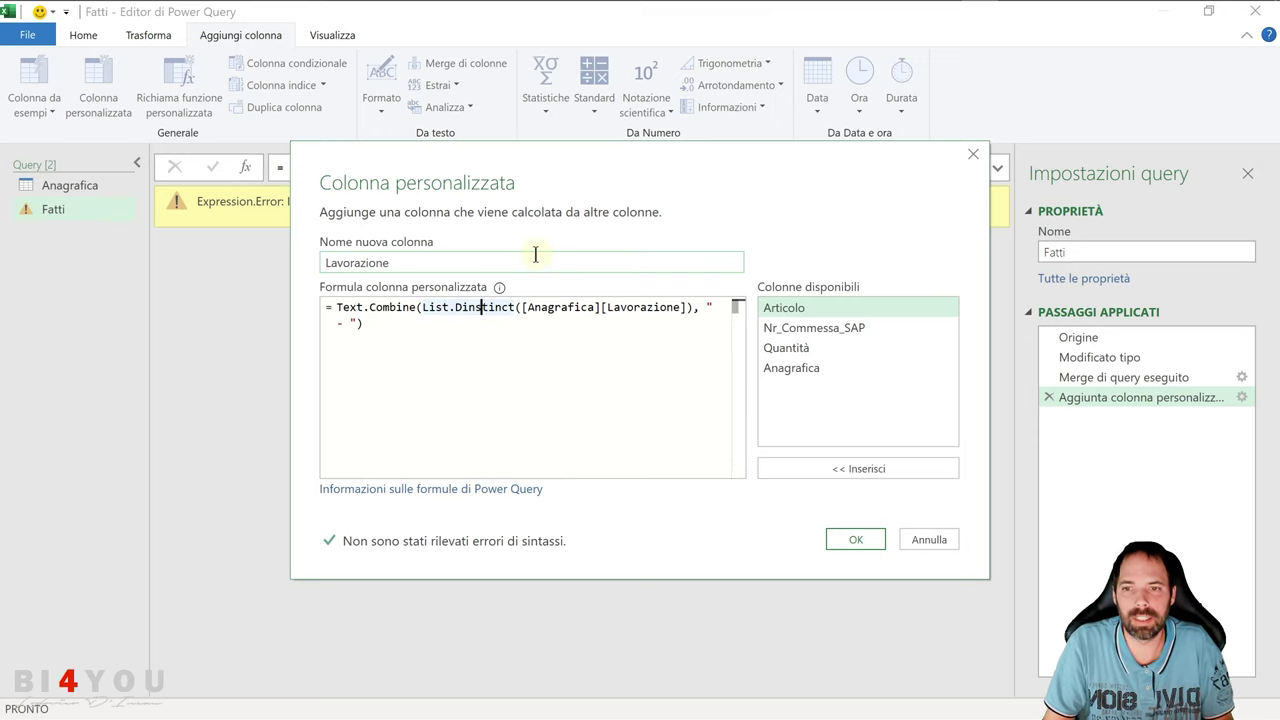
key("Left")
key("BackSpace")
left_click(845, 540)
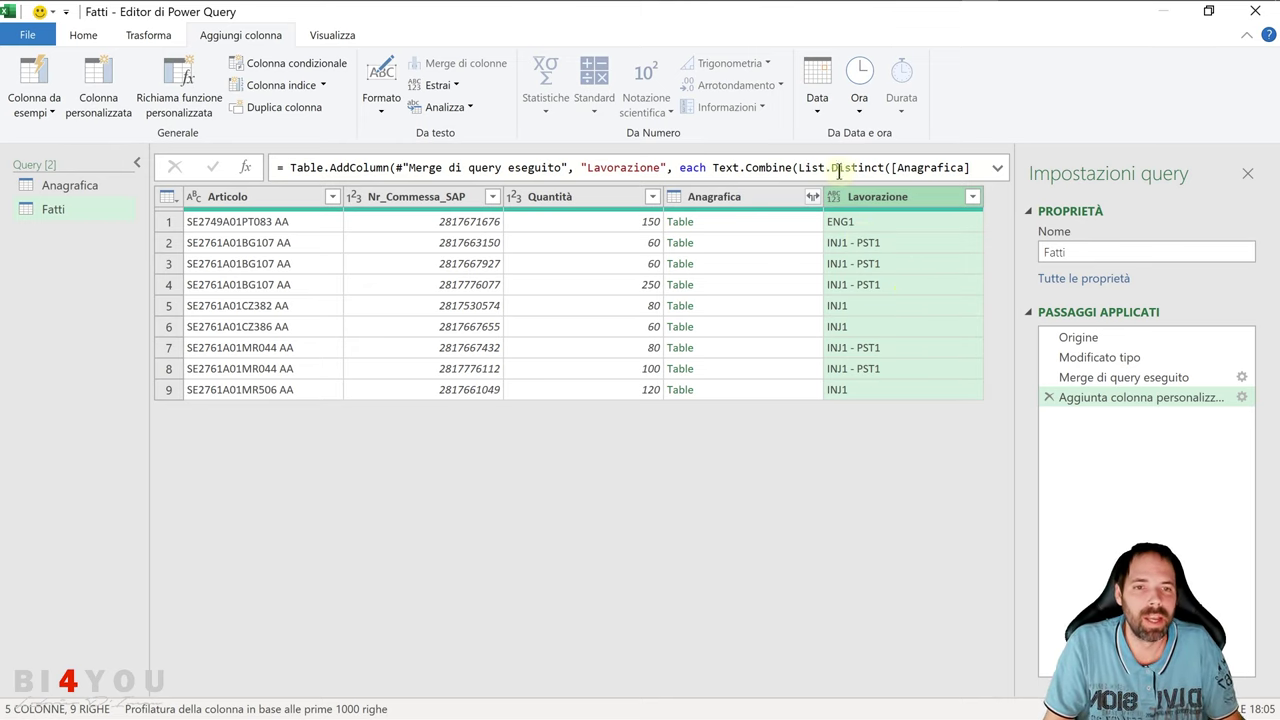
Delete the Anagrafica column from Fatti, after briefly trying a custom column on Anagrafica
left_click(748, 200)
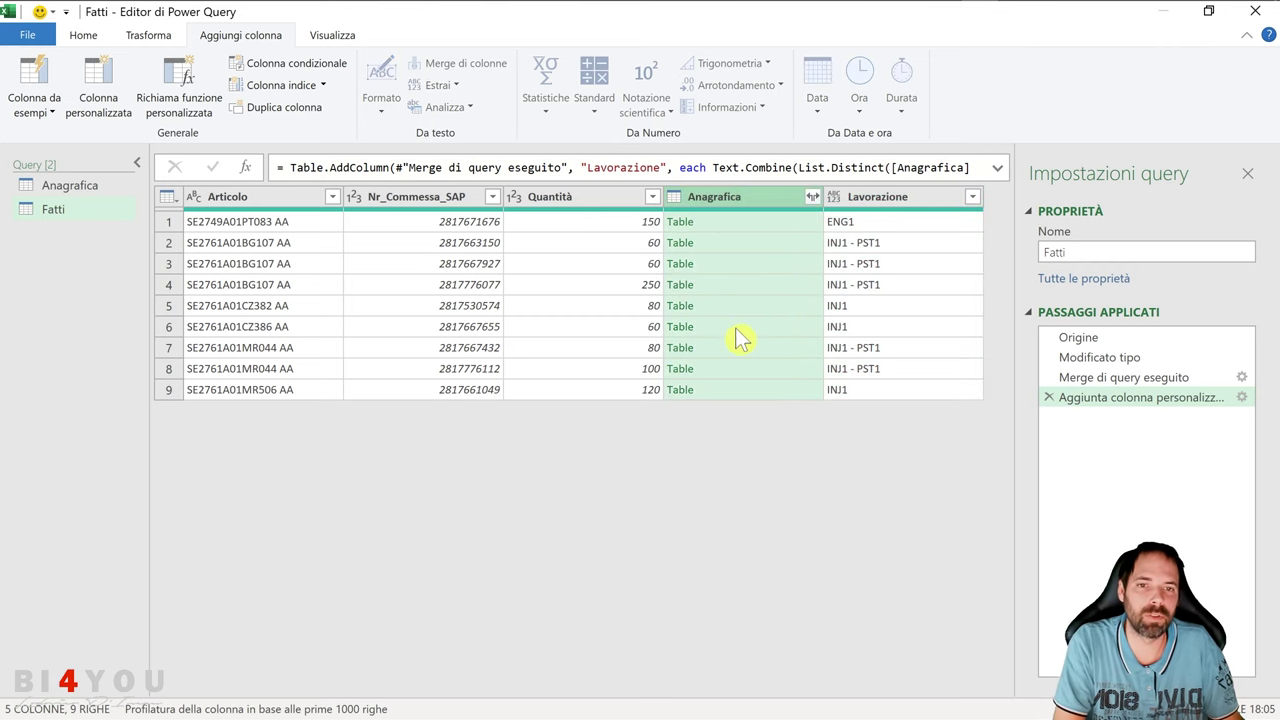
key("Delete")
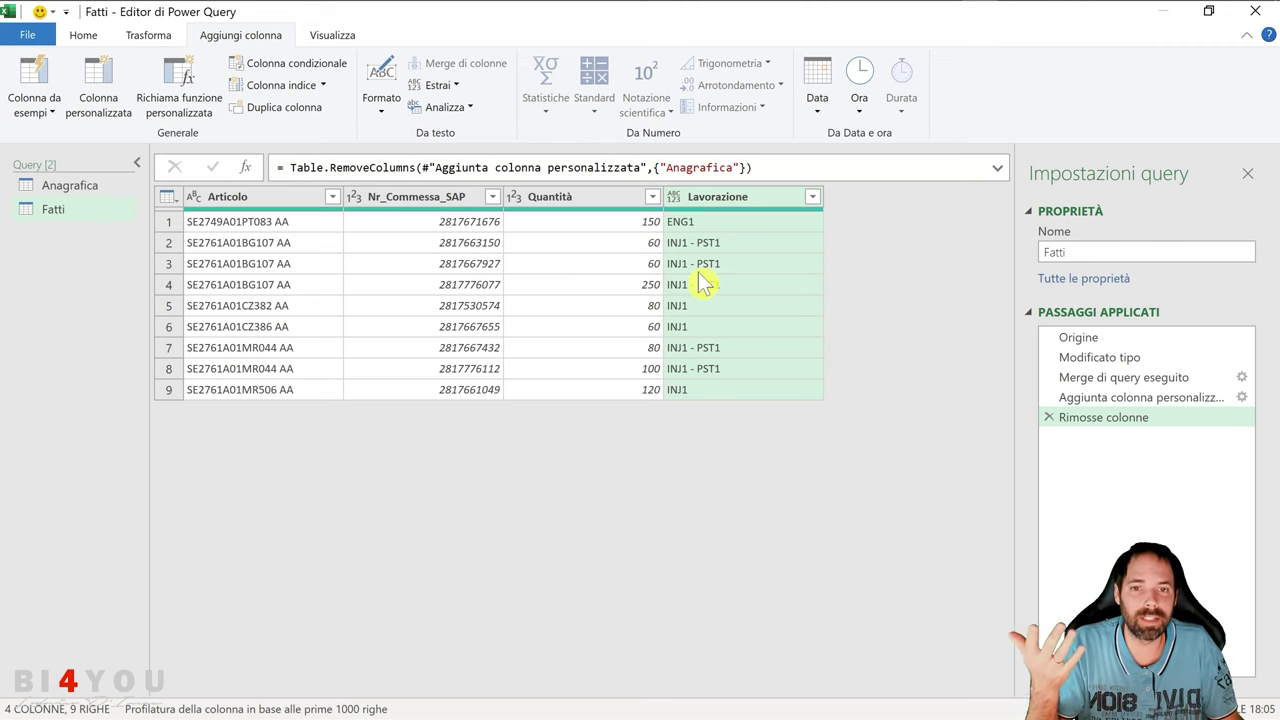
left_click(92, 180)
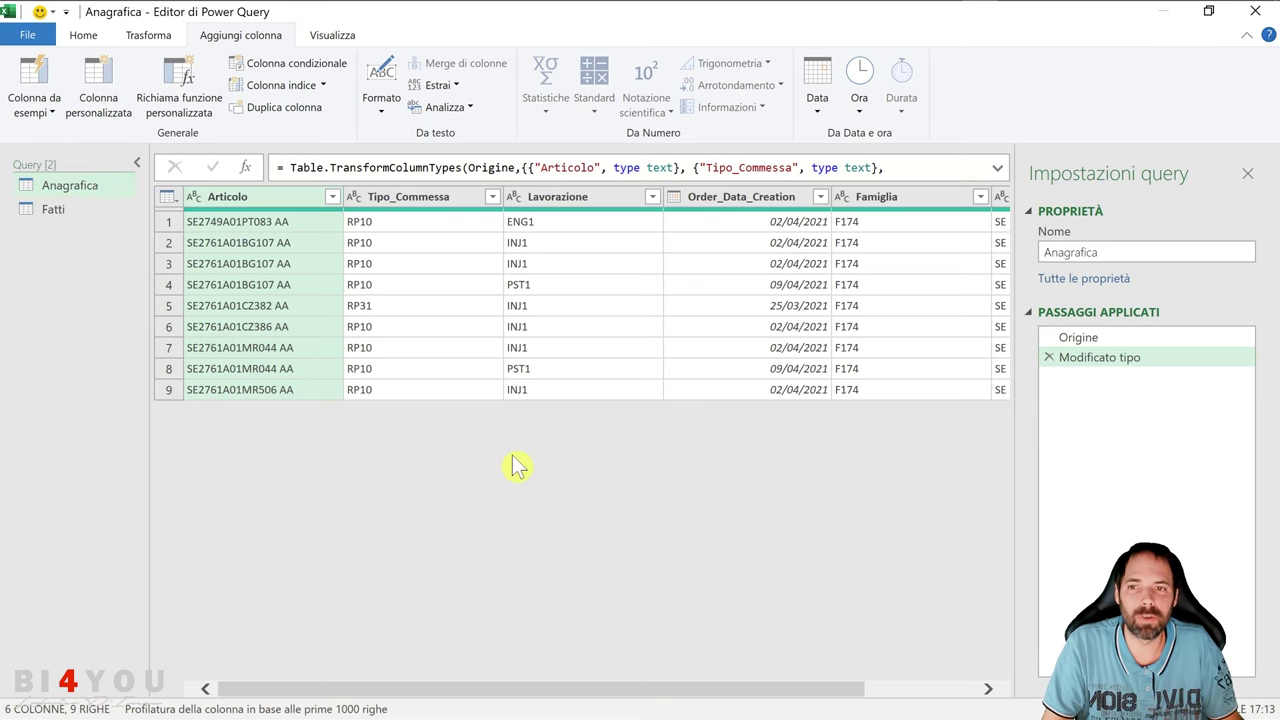
left_click(100, 118)
left_click_drag(634, 177, 613, 438)
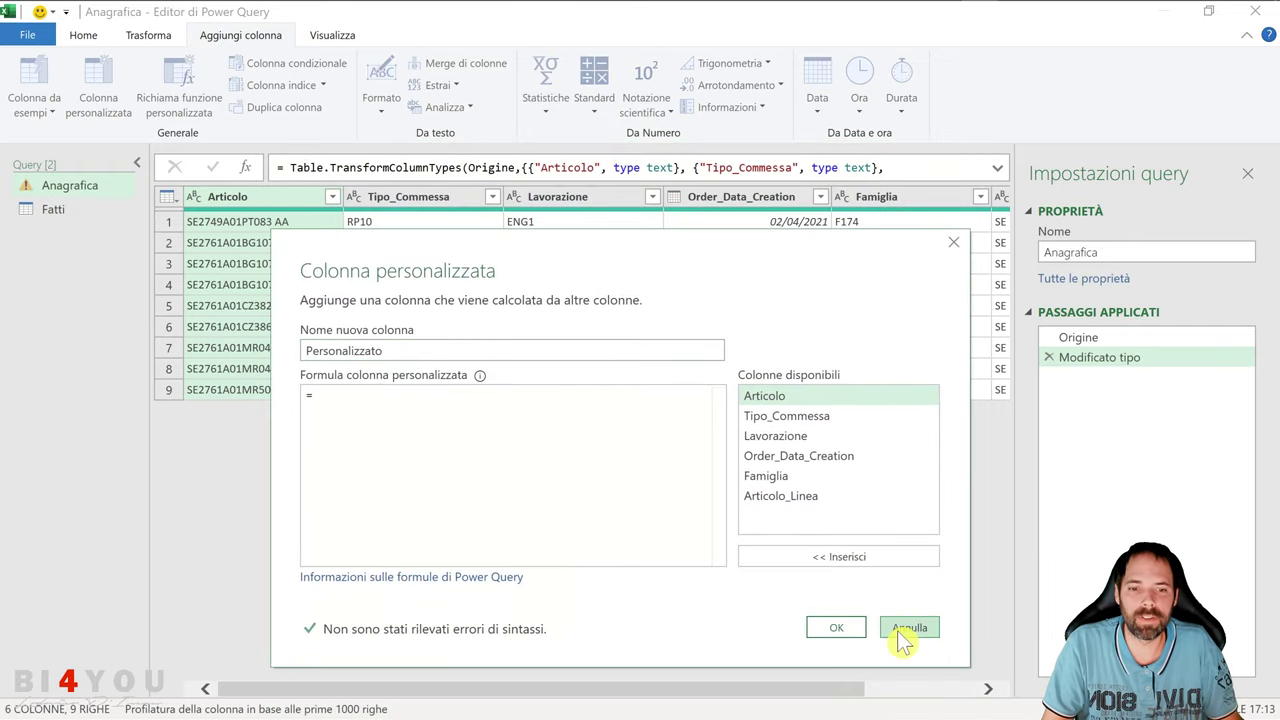
left_click(906, 628)
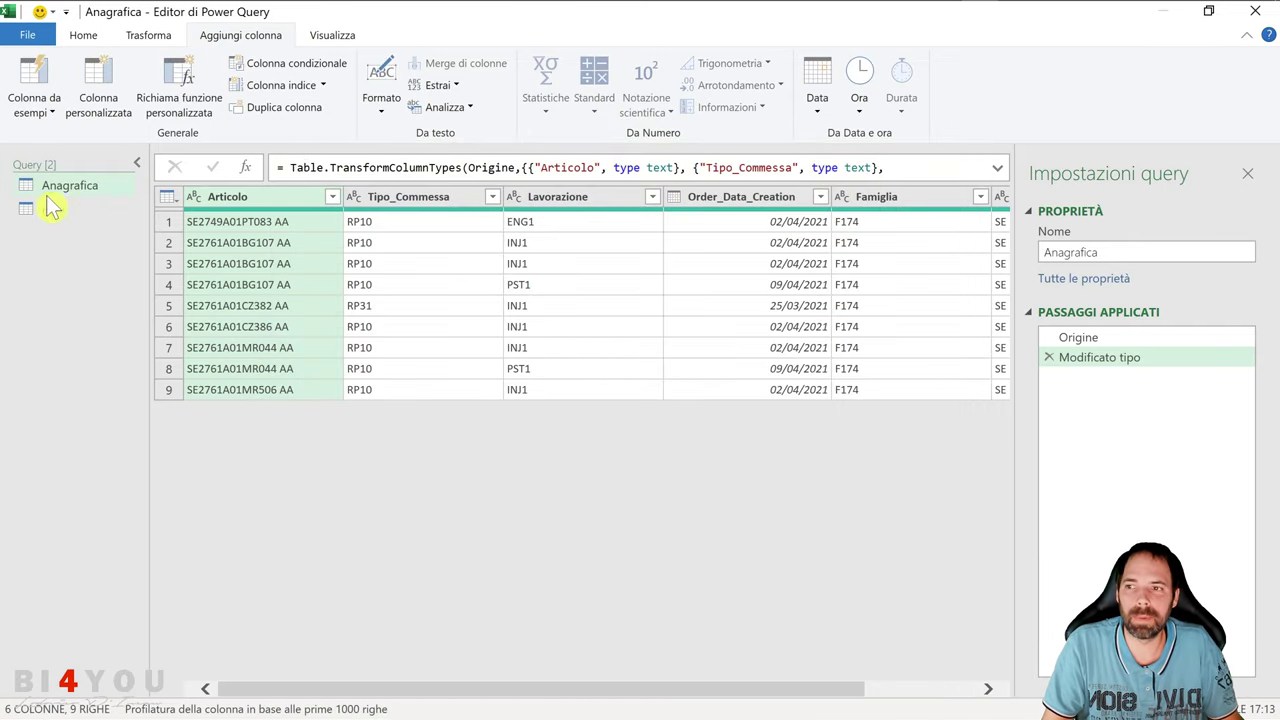
left_click(48, 208)
Compare row 1's Nr_Commessa_SAP and Quantità (150) values, then begin a Fatti custom column
left_click(428, 224)
left_click(551, 224)
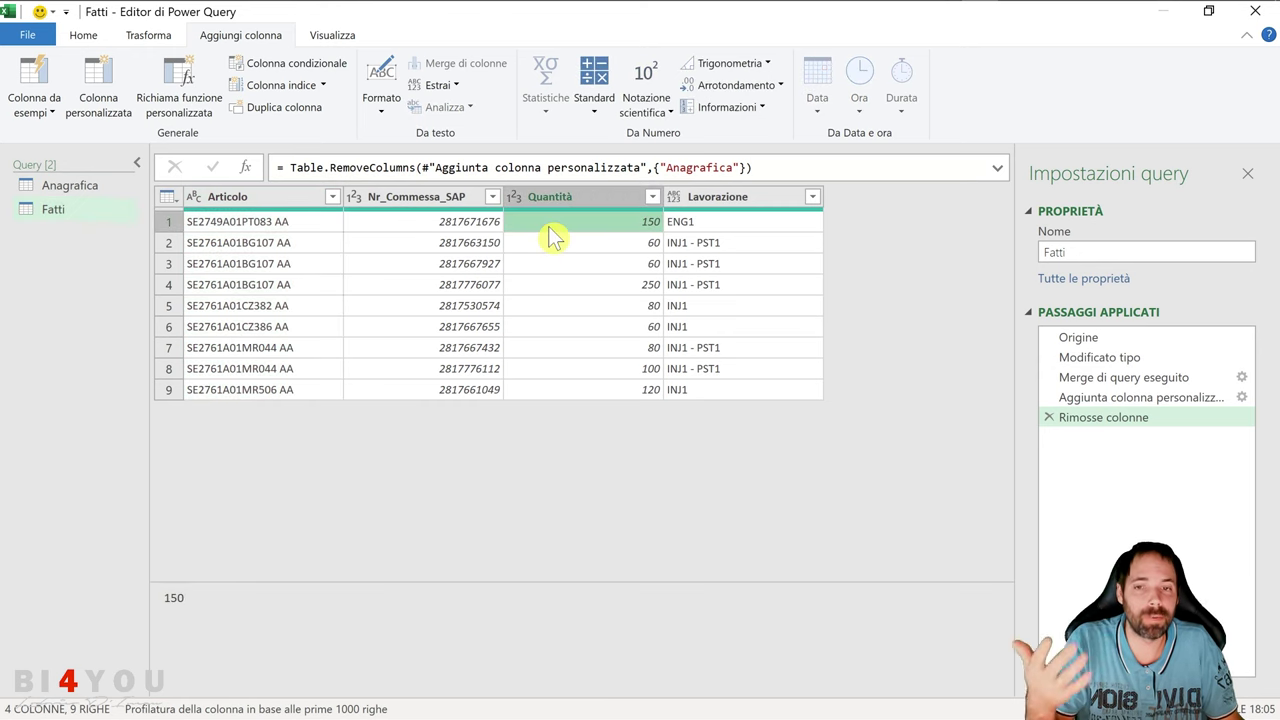
left_click(427, 228)
left_click(596, 224)
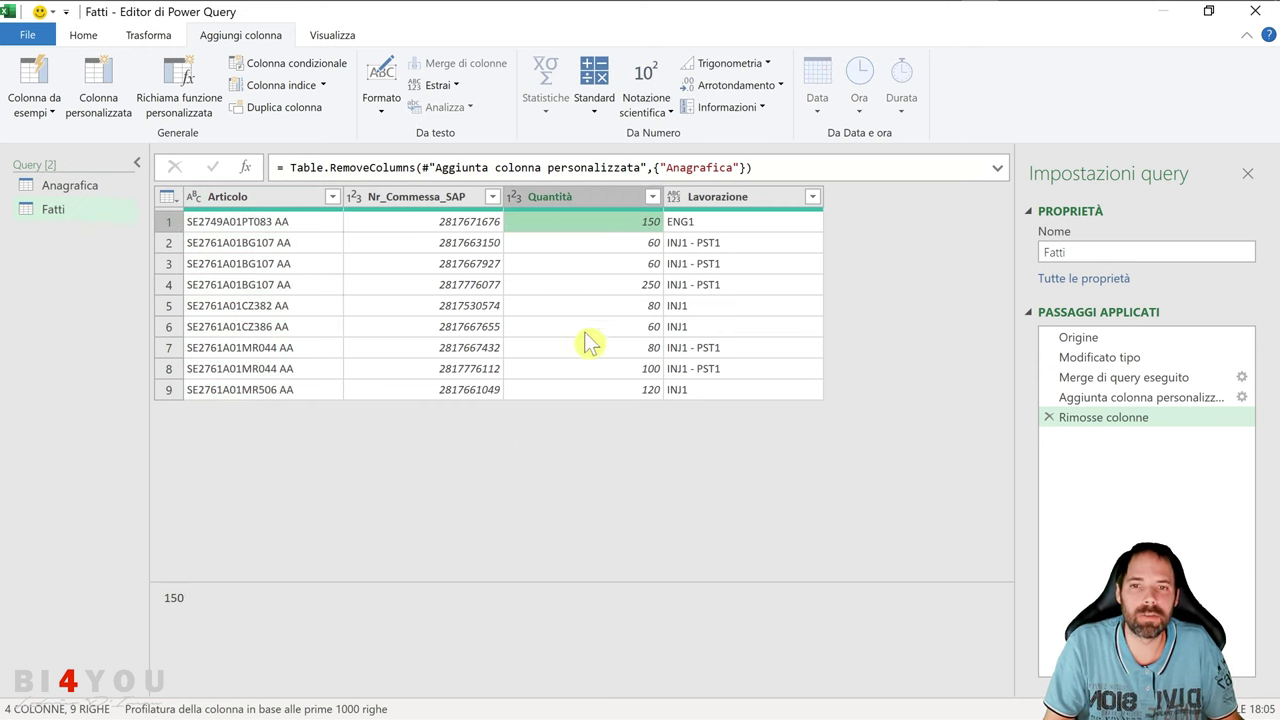
left_click(430, 226)
left_click(96, 92)
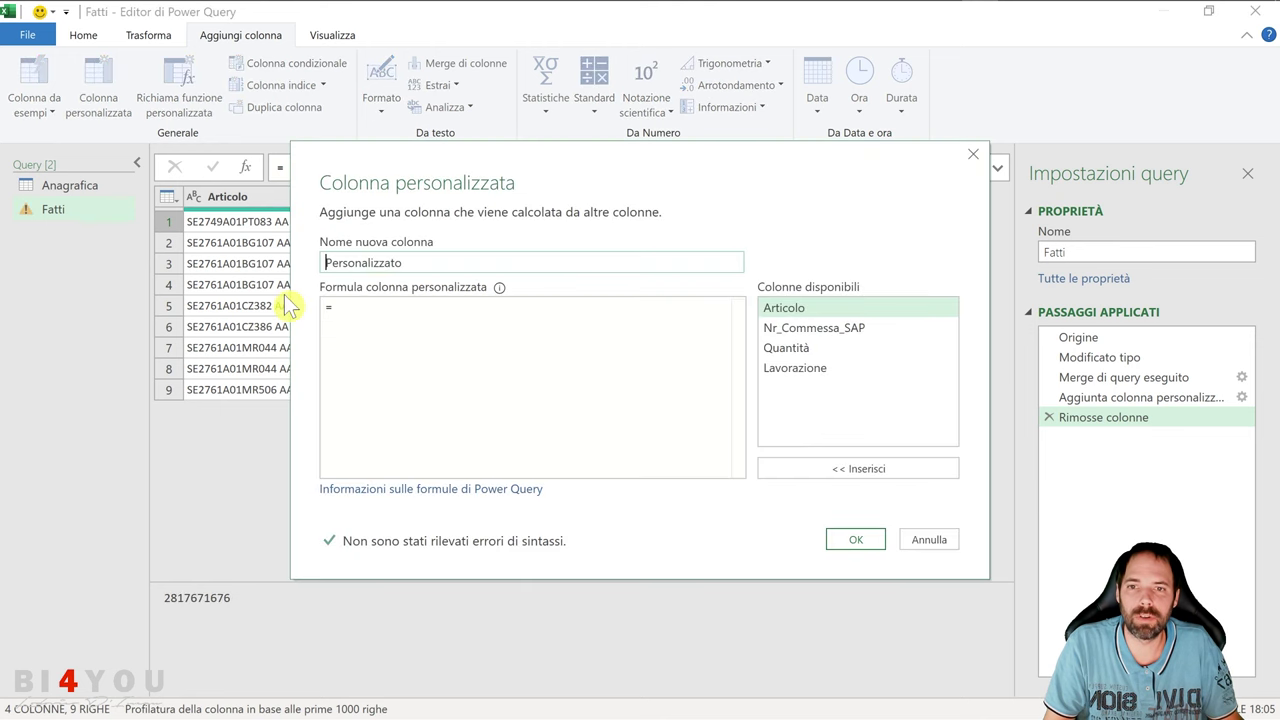
Add the Com-Qta column with formula Text.Combine([Nr_Commessa_SAP],[Quantità], " - ")
left_click_drag(555, 168, 539, 346)
double_click(392, 440)
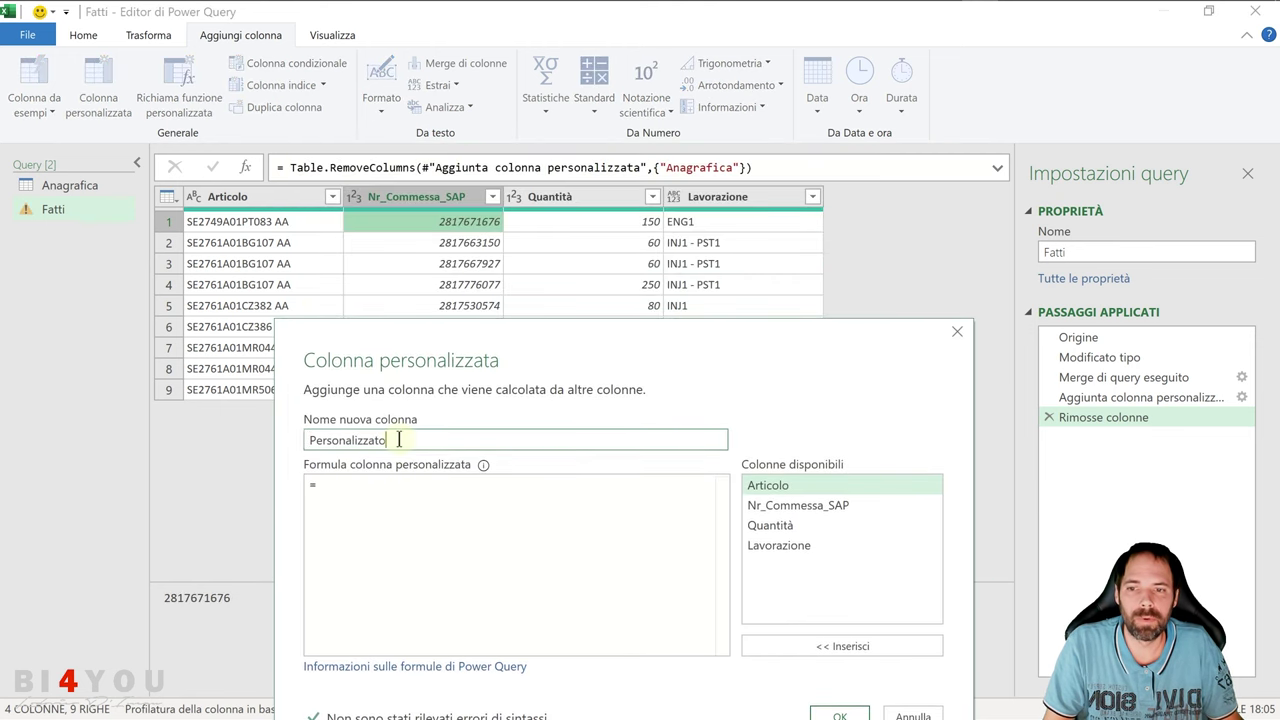
type("C")
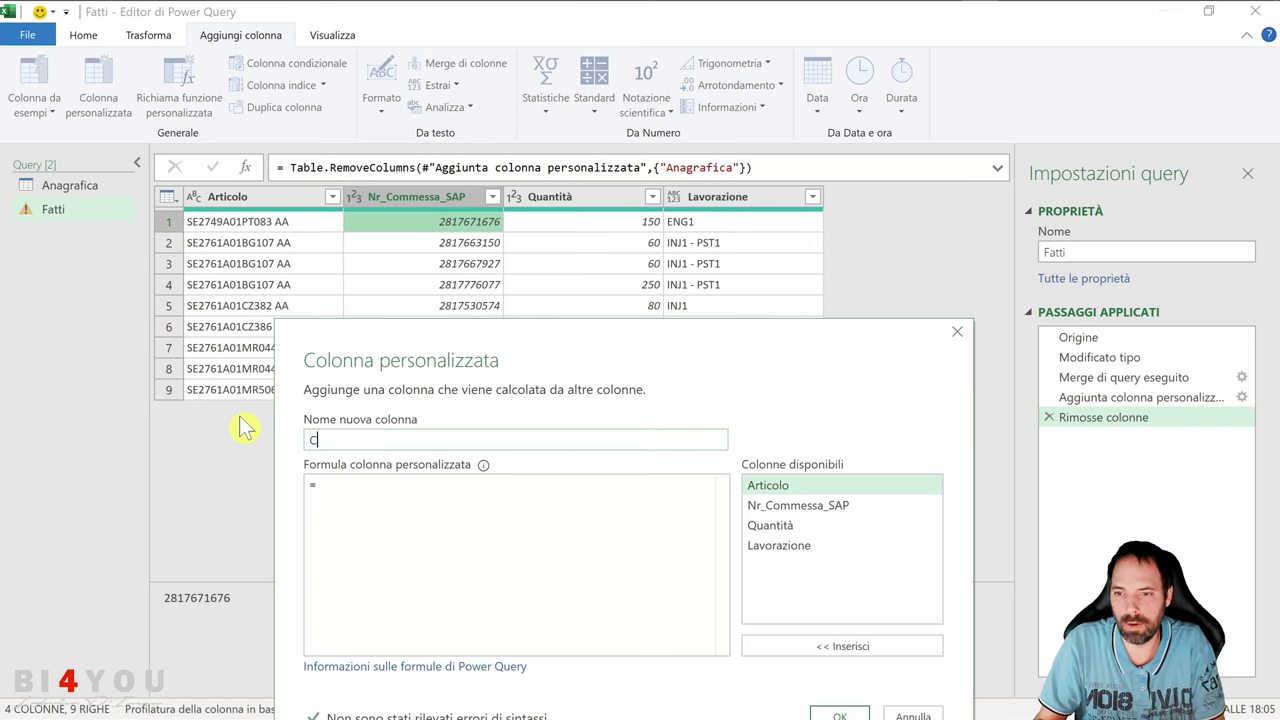
type("om-Qta")
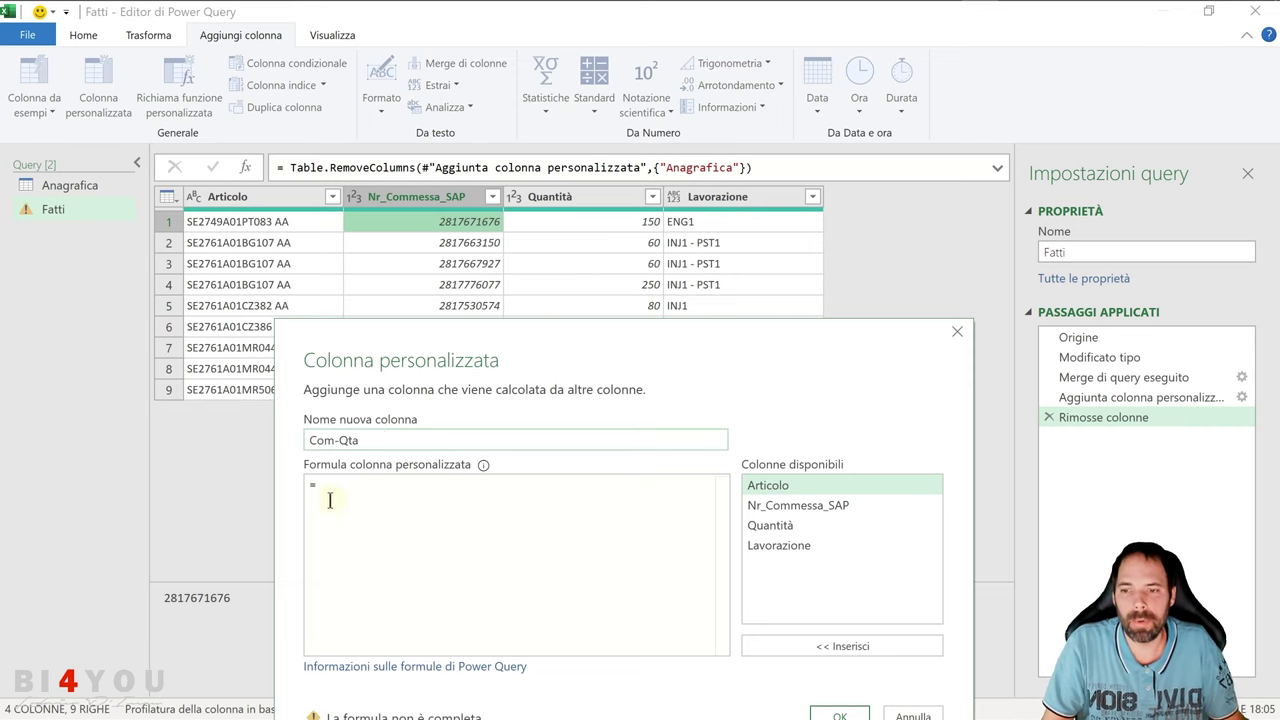
left_click(346, 497)
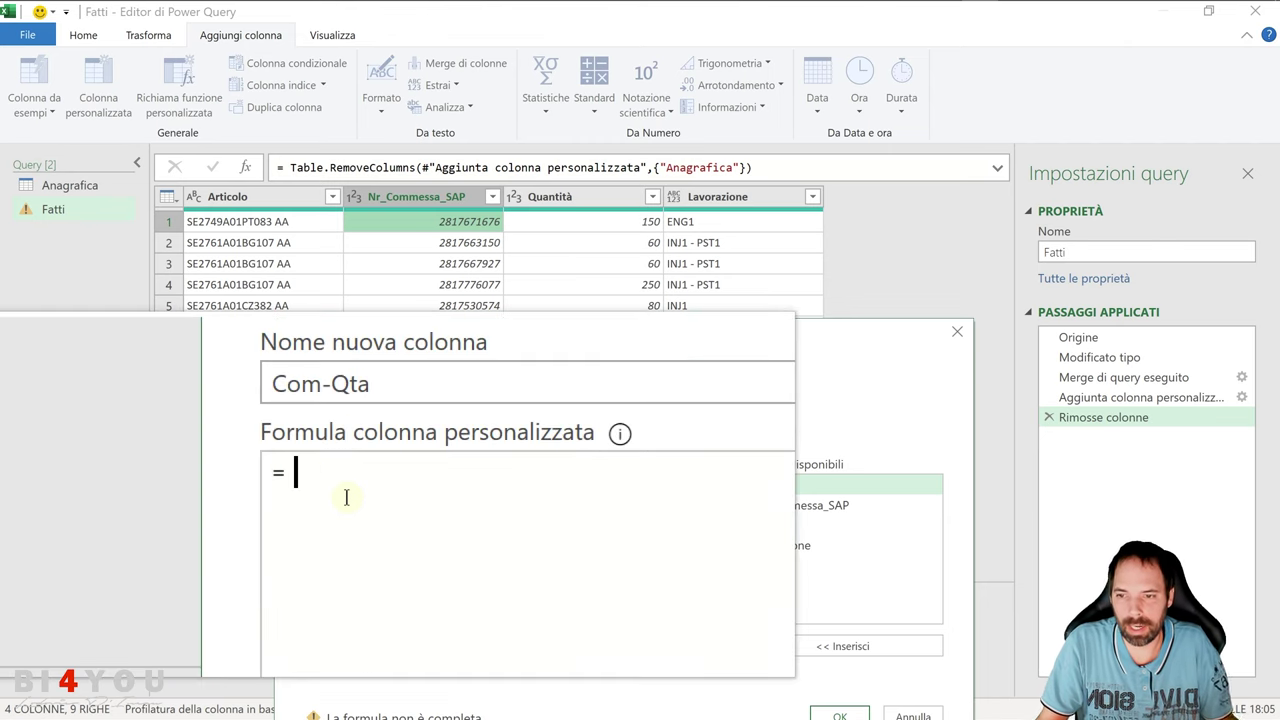
type("Tex")
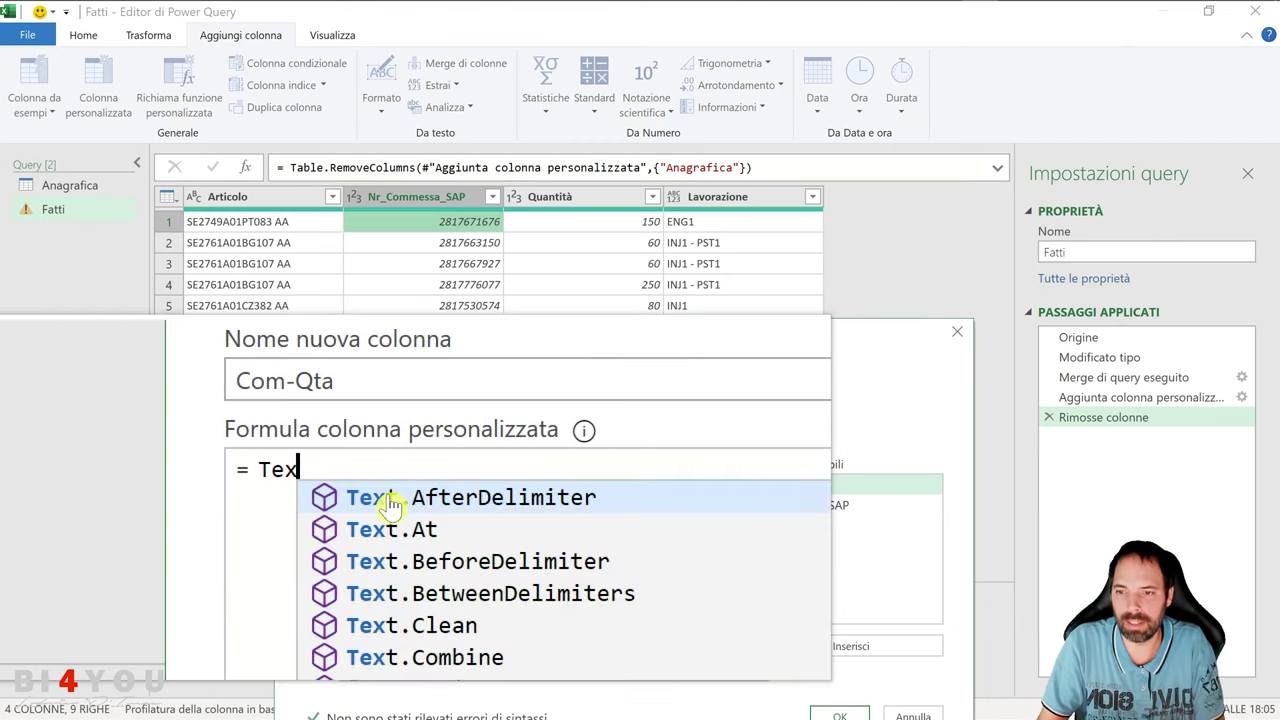
type("t.Combine(")
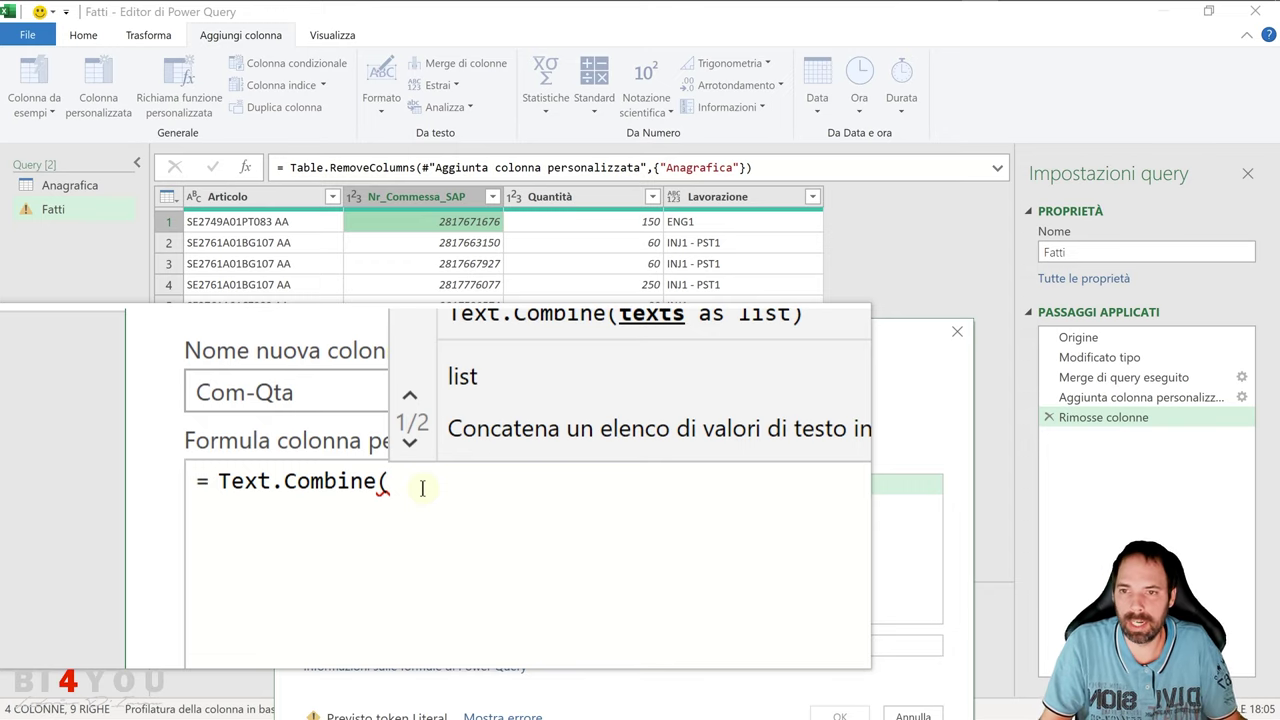
double_click(797, 505)
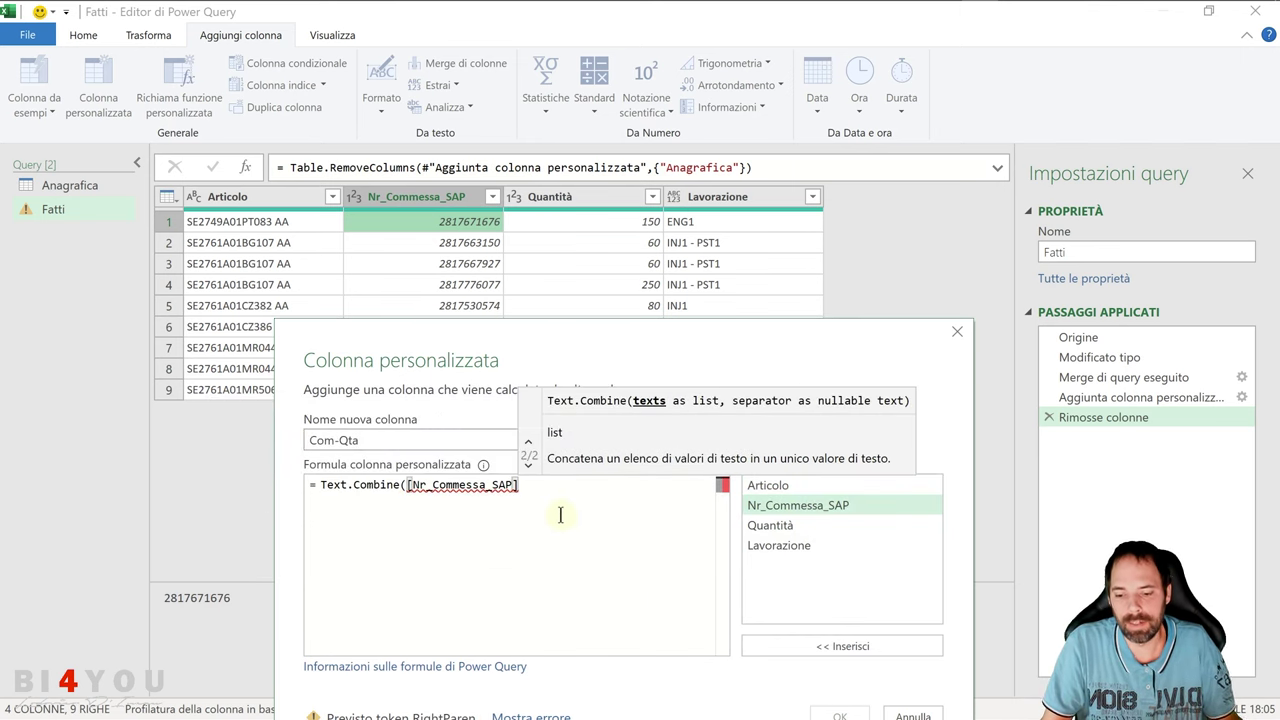
type(",")
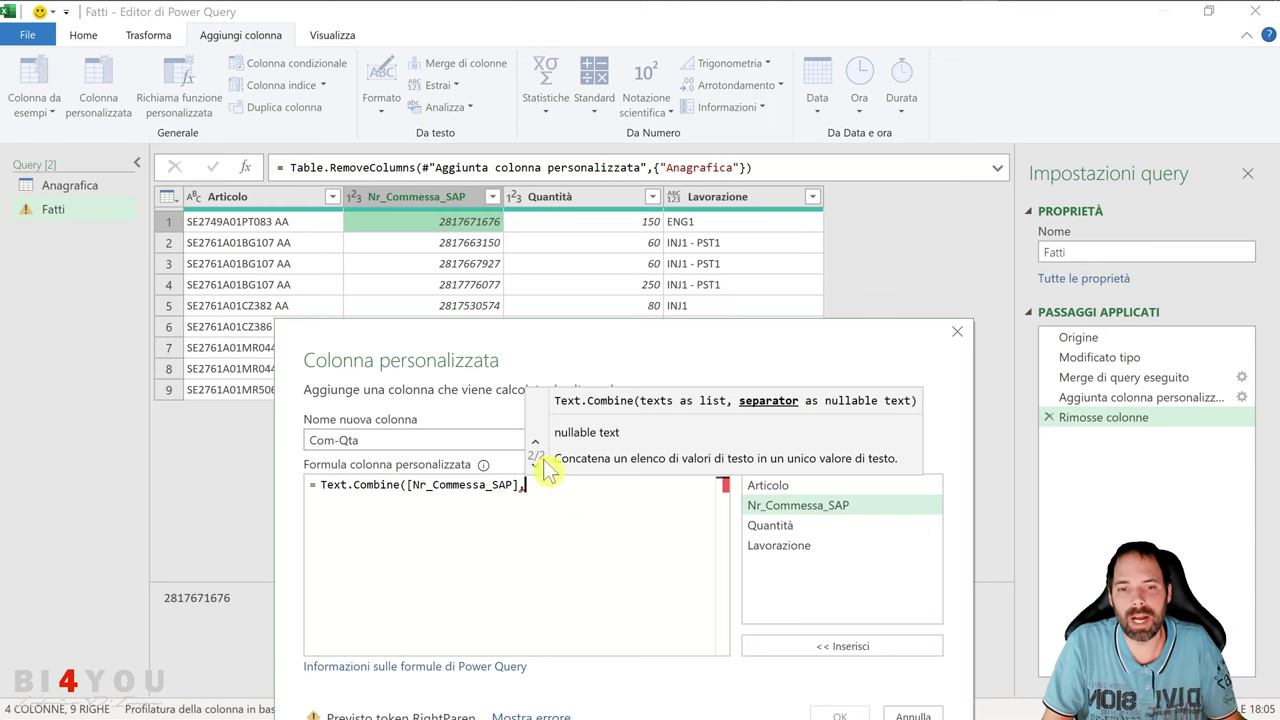
double_click(772, 527)
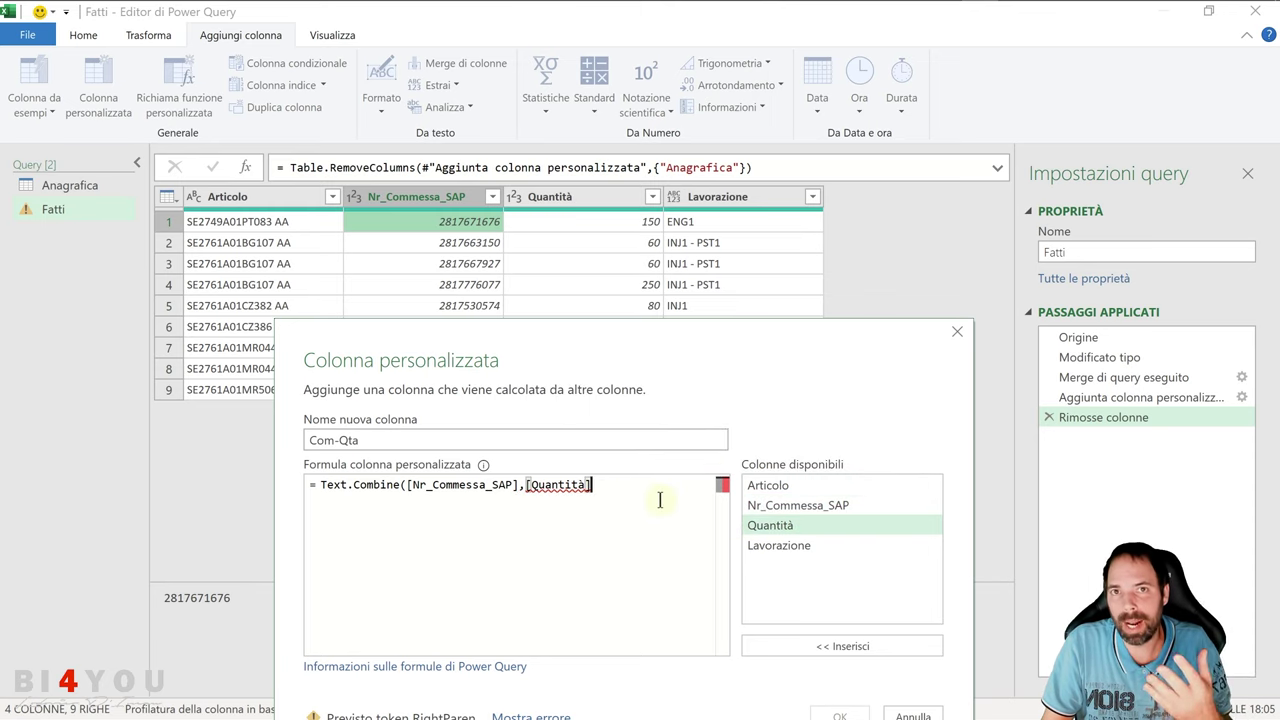
type(",")
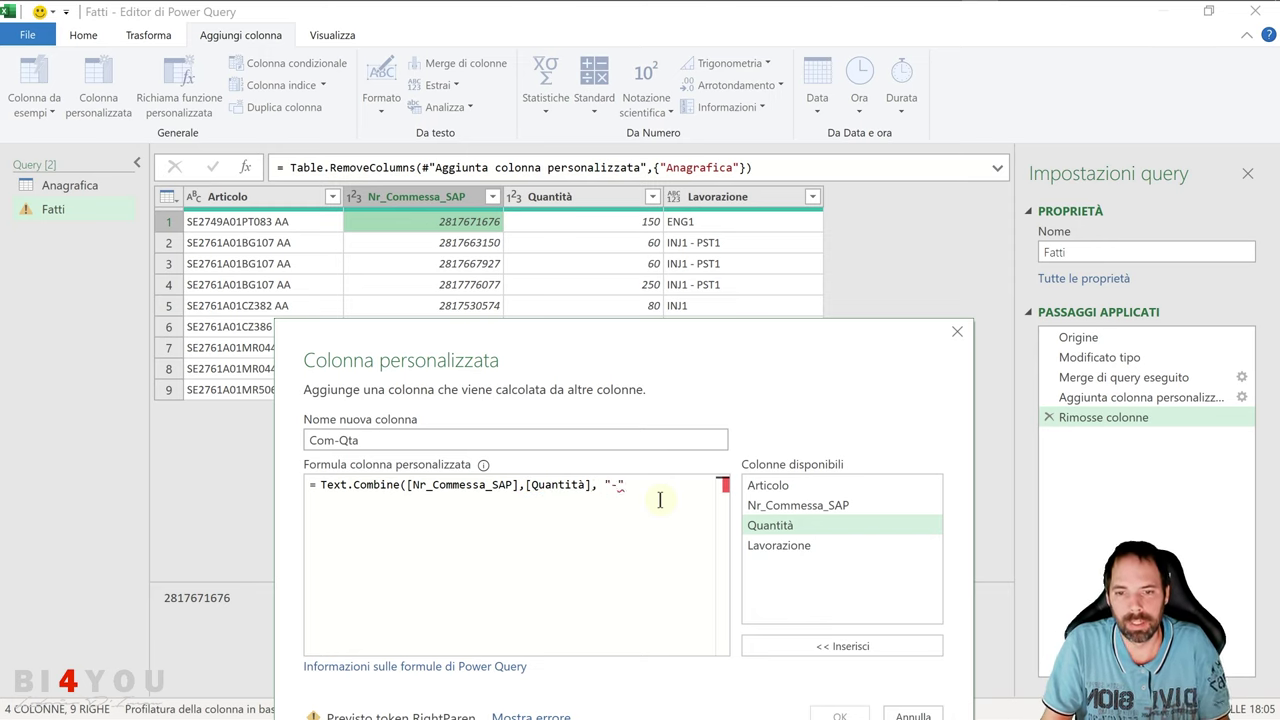
type("\" - \")")
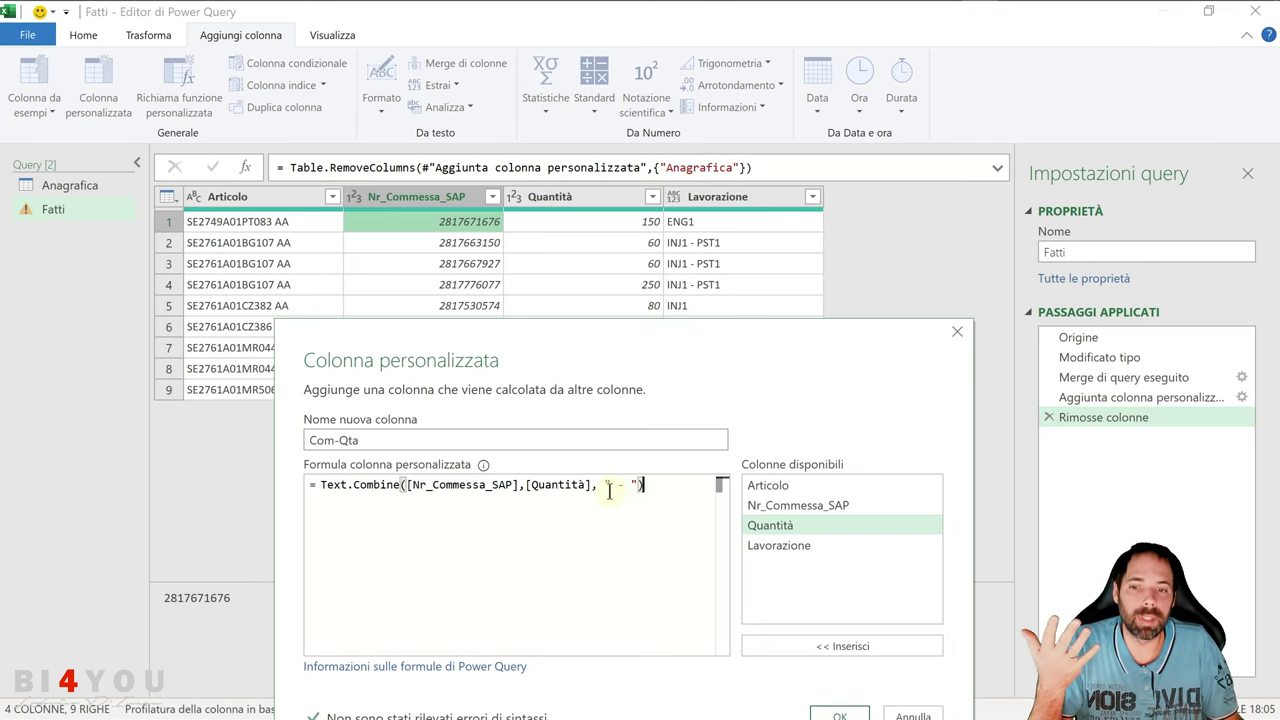
left_click(838, 714)
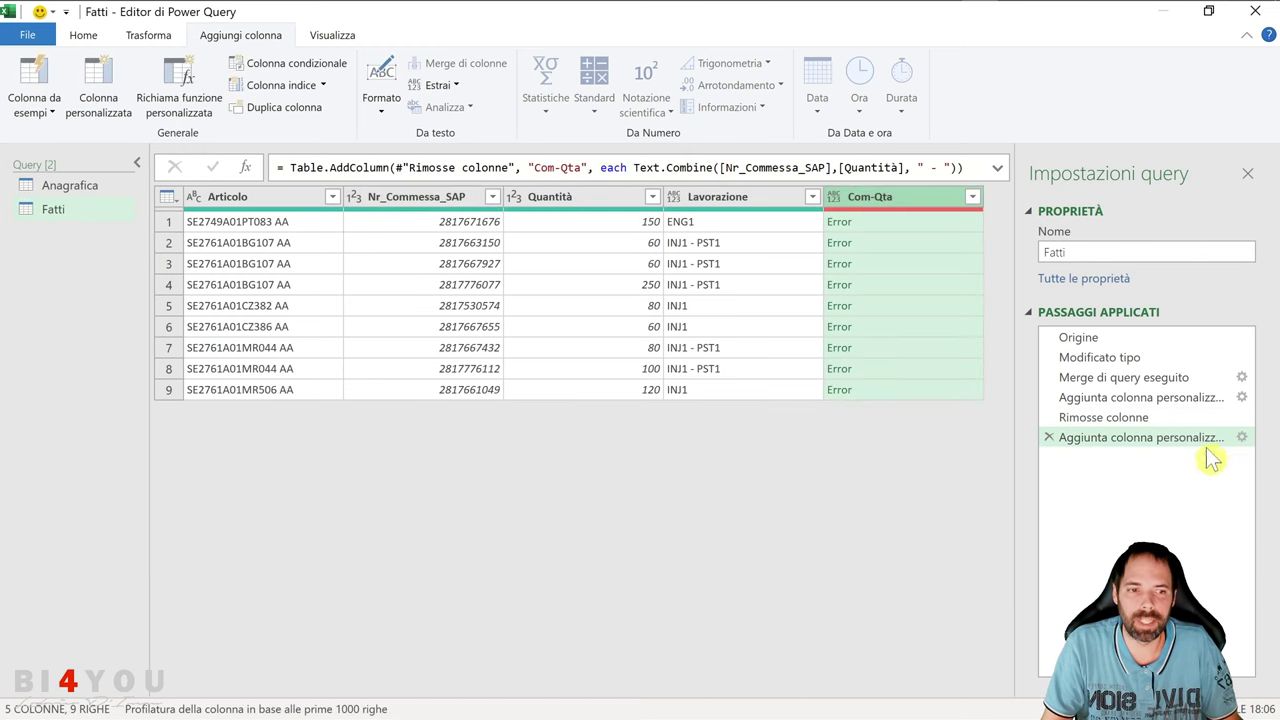
Wrap both column references in braces: Text.Combine({[Nr_Commessa_SAP],[Quantità]}, " - ")
left_click(1241, 437)
left_click(534, 308)
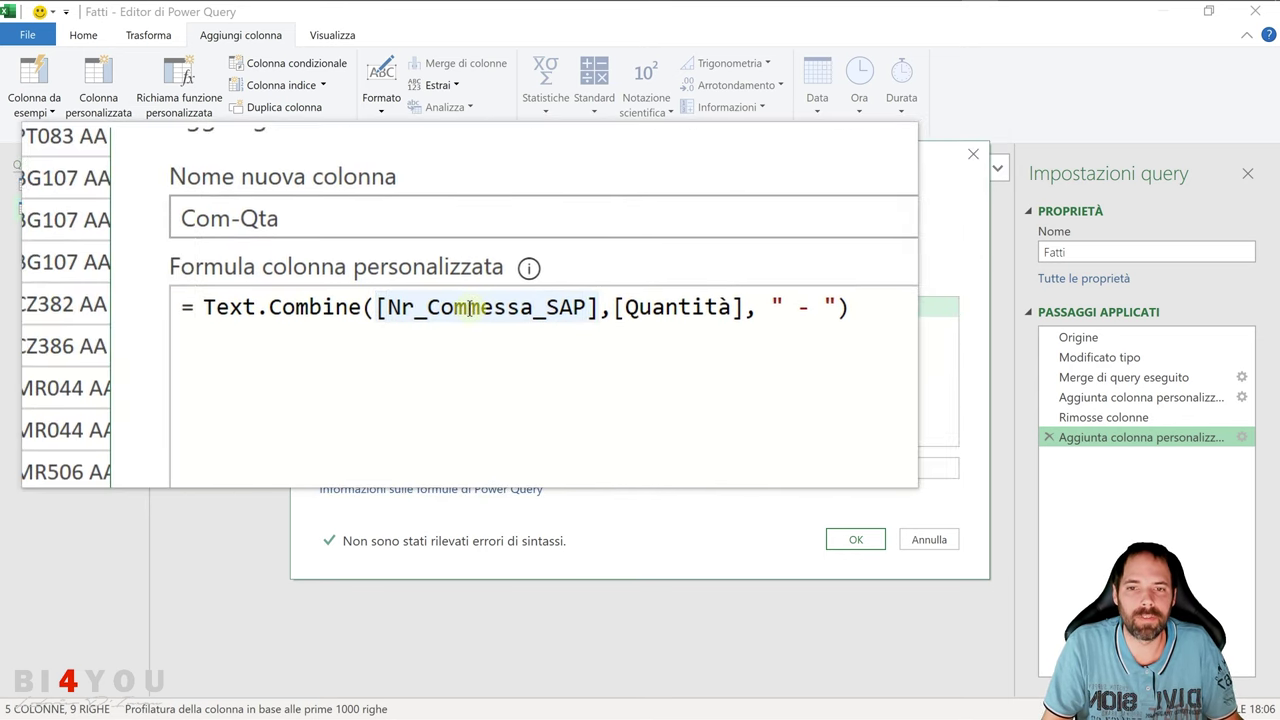
left_click_drag(545, 308, 600, 305)
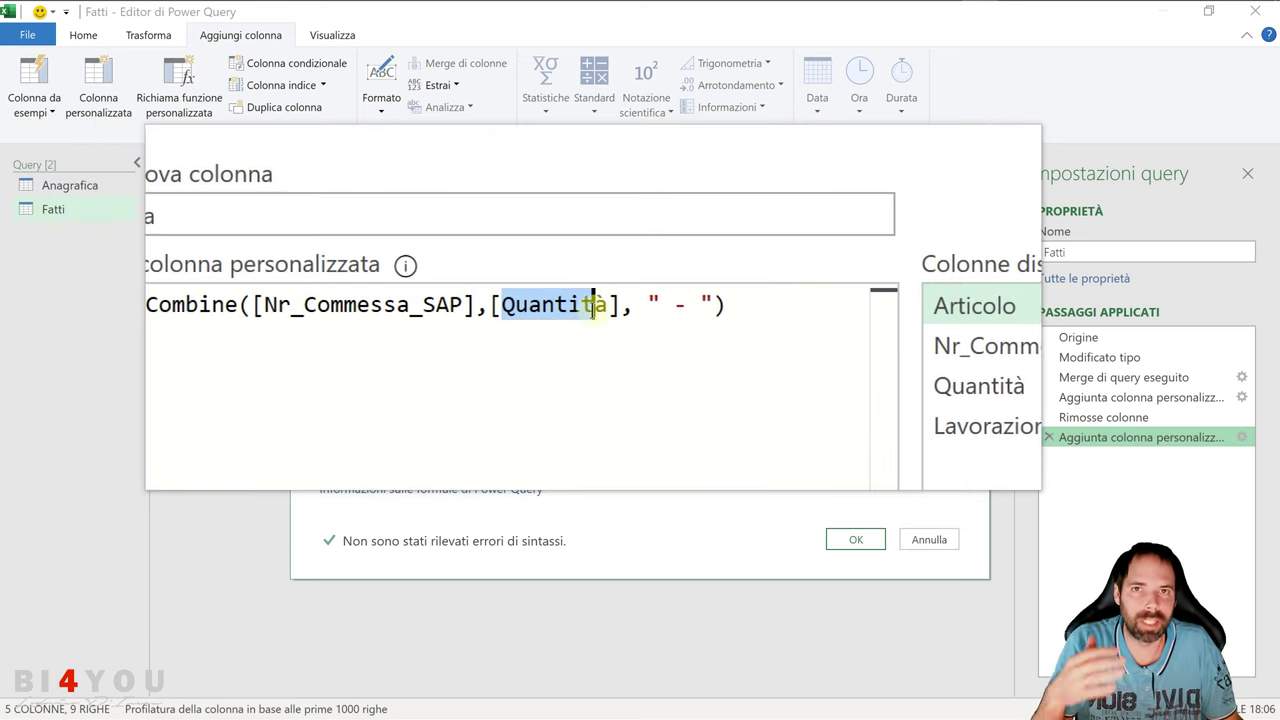
left_click(531, 319)
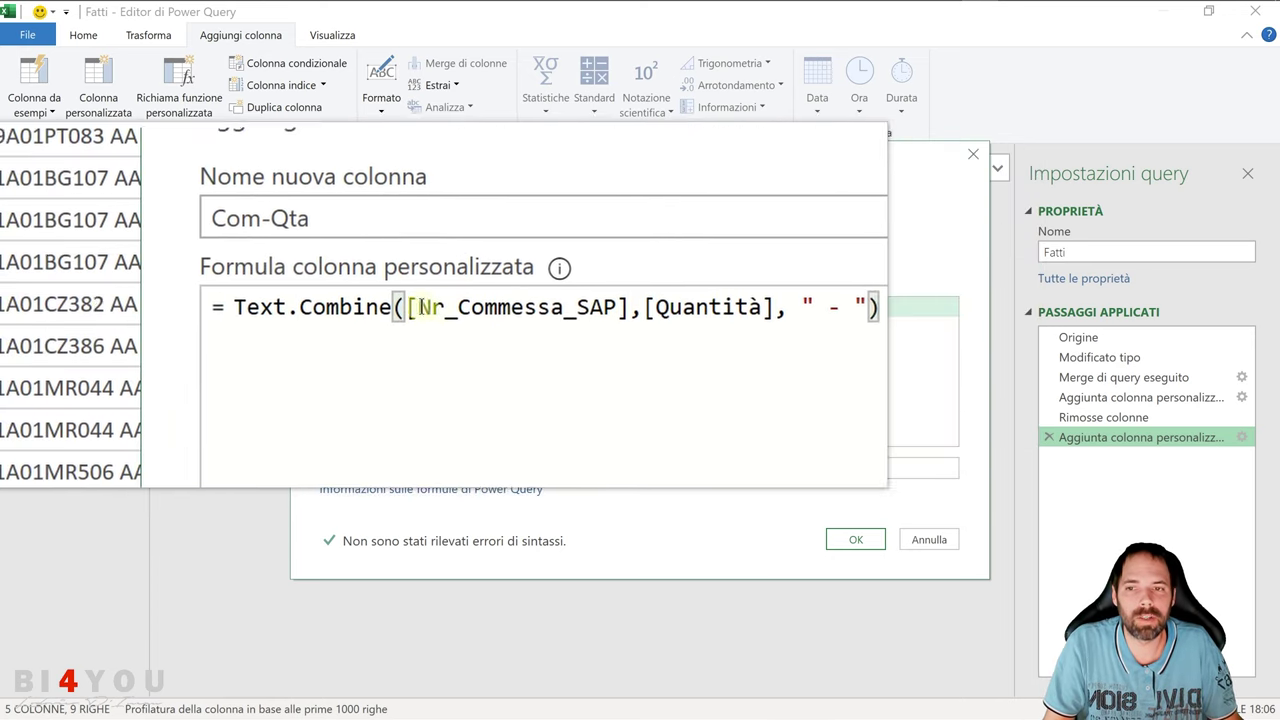
left_click_drag(417, 306, 608, 305)
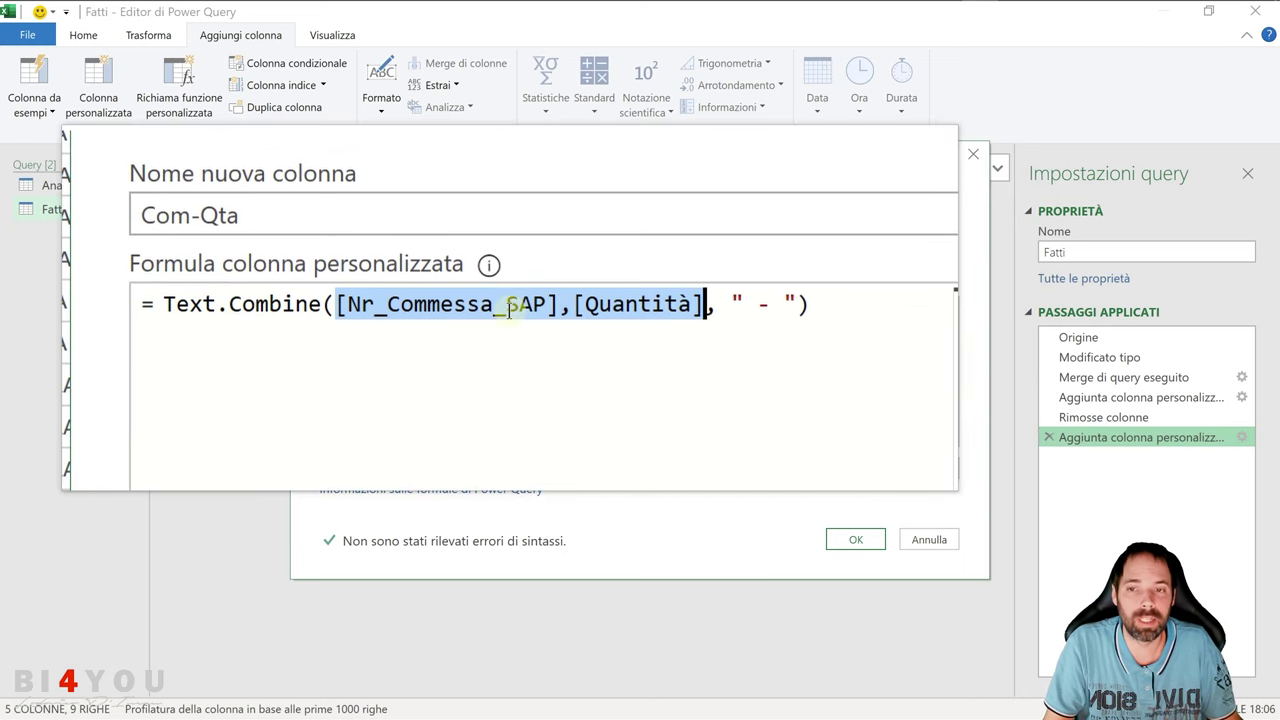
left_click(424, 308)
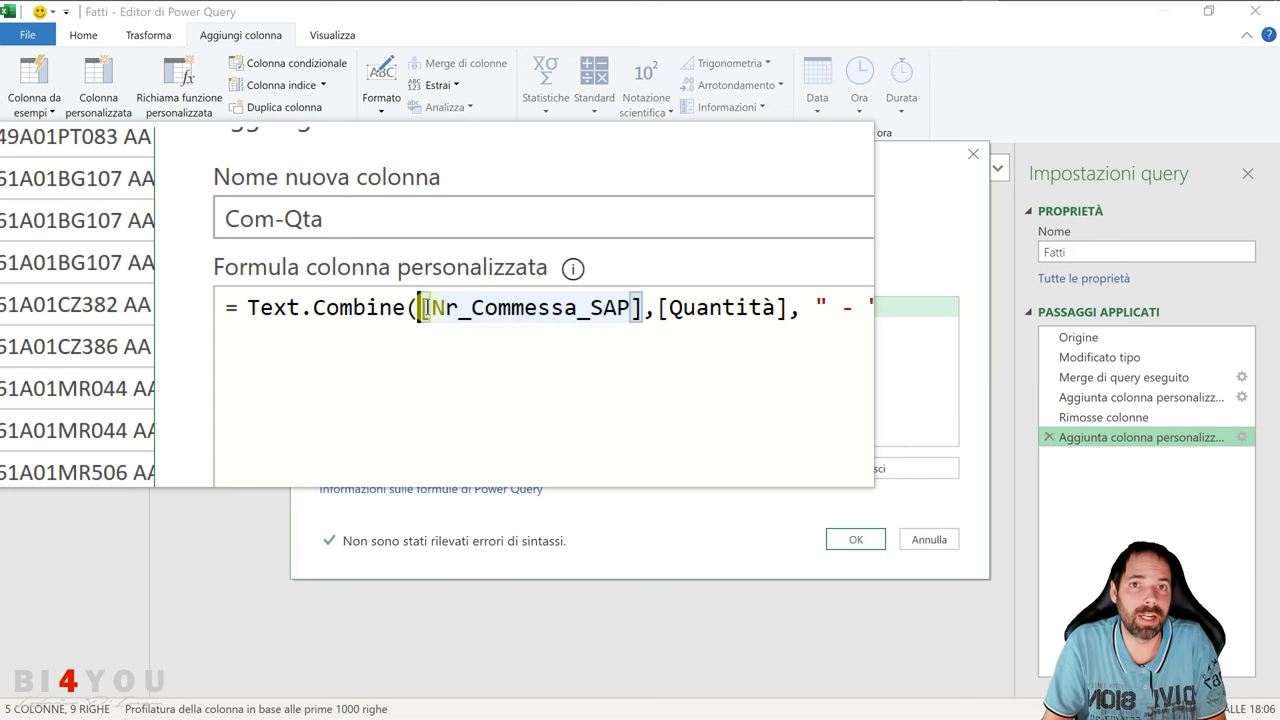
type("{")
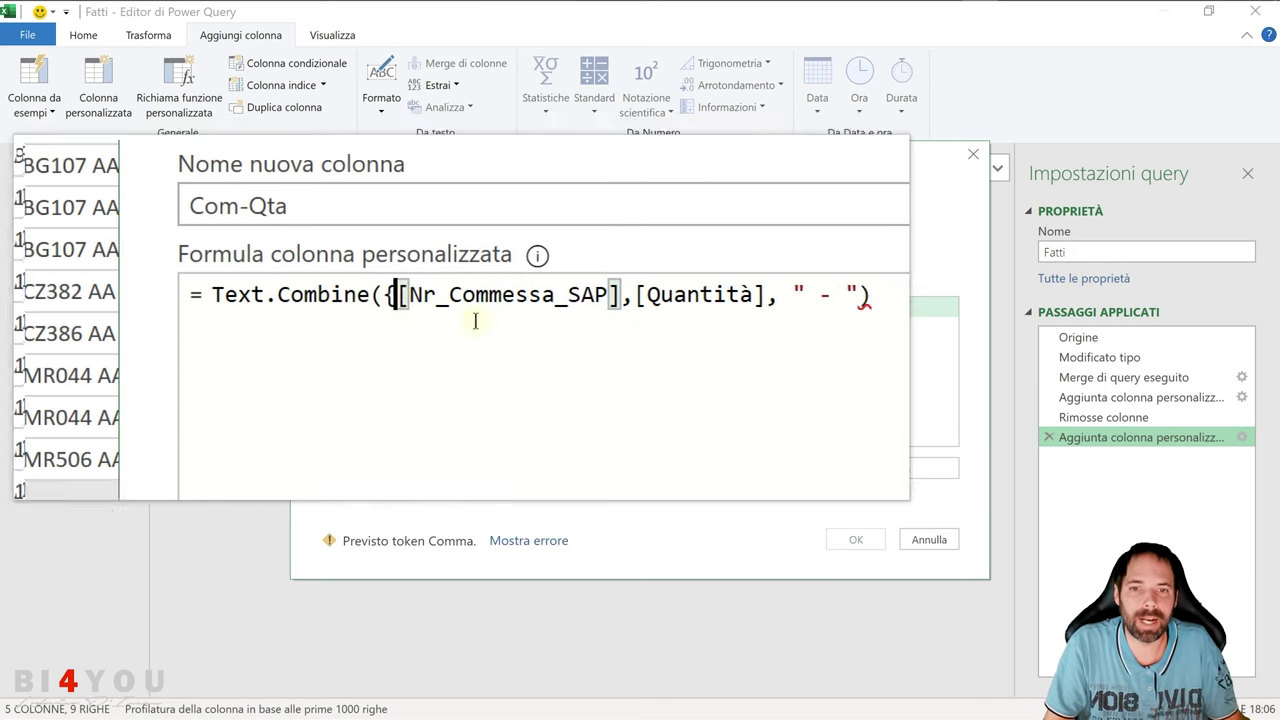
left_click(612, 310)
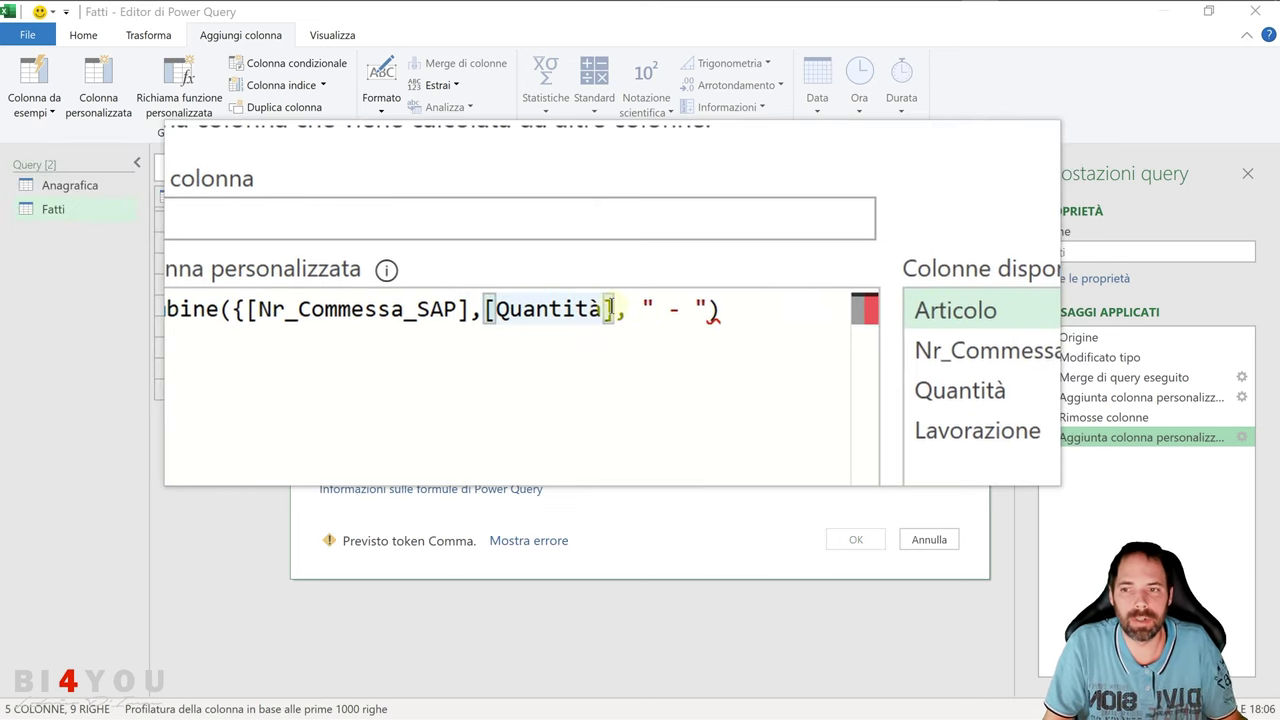
type("}")
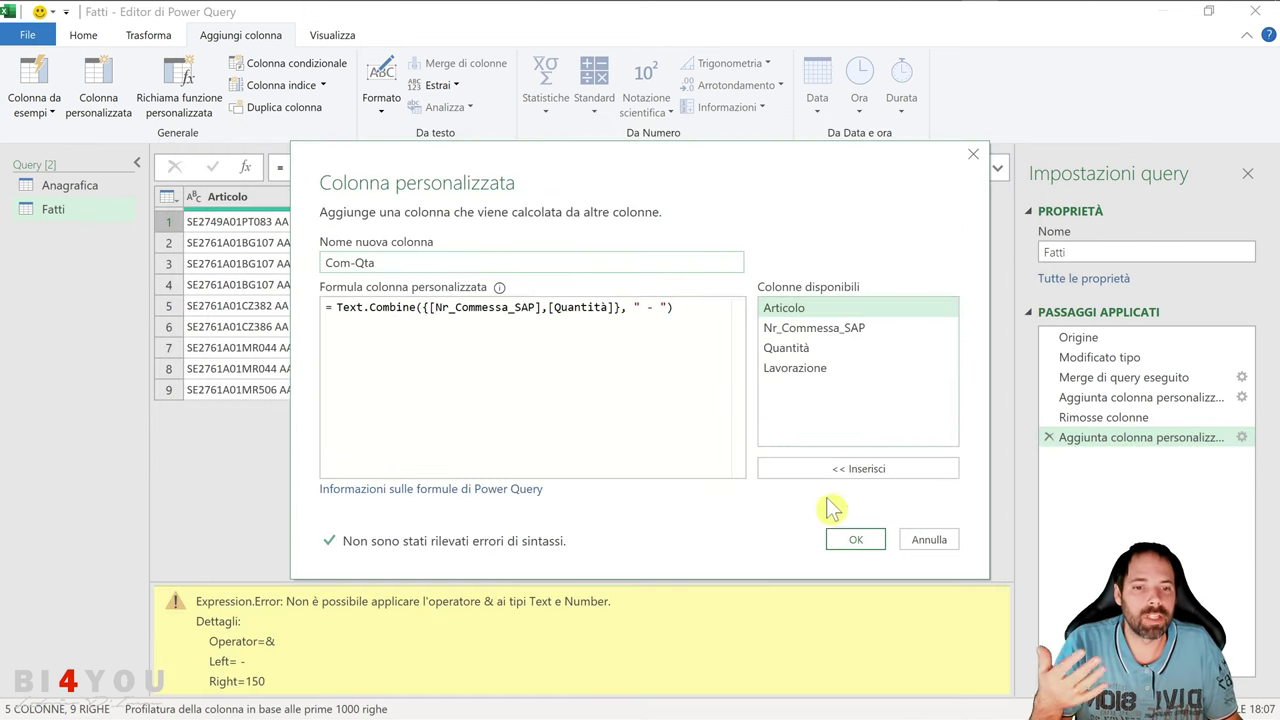
Apply the braced Com-Qta formula, review its Error values, and reopen the step's formula
left_click(848, 543)
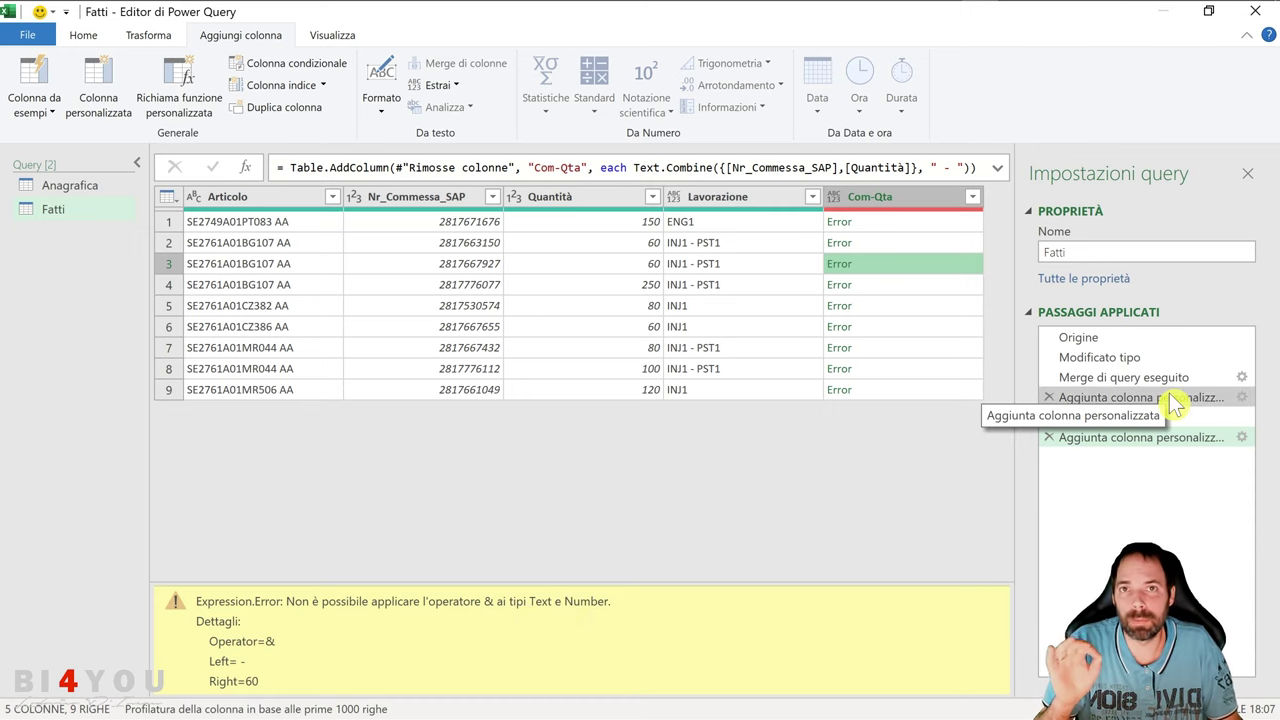
left_click(1241, 438)
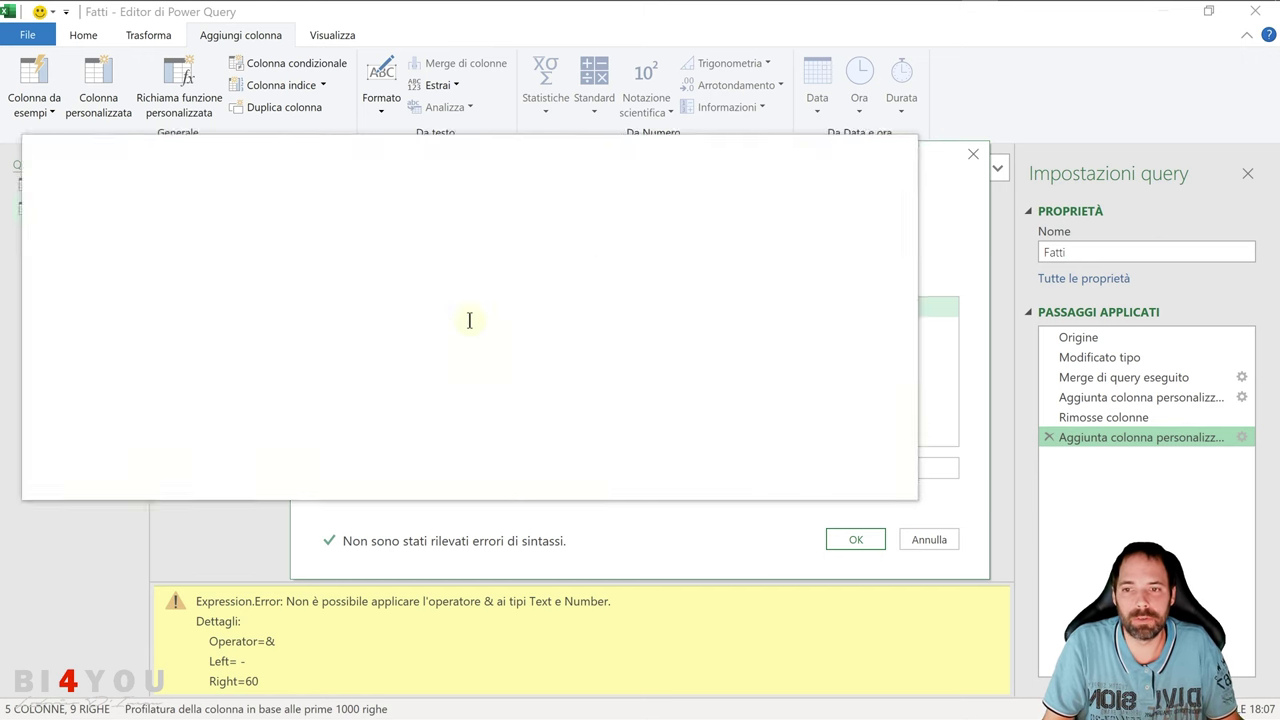
Wrap [Nr_Commessa_SAP] and [Quantità] in Text.From in the Com-Qta formula and confirm it
left_click_drag(541, 308, 424, 308)
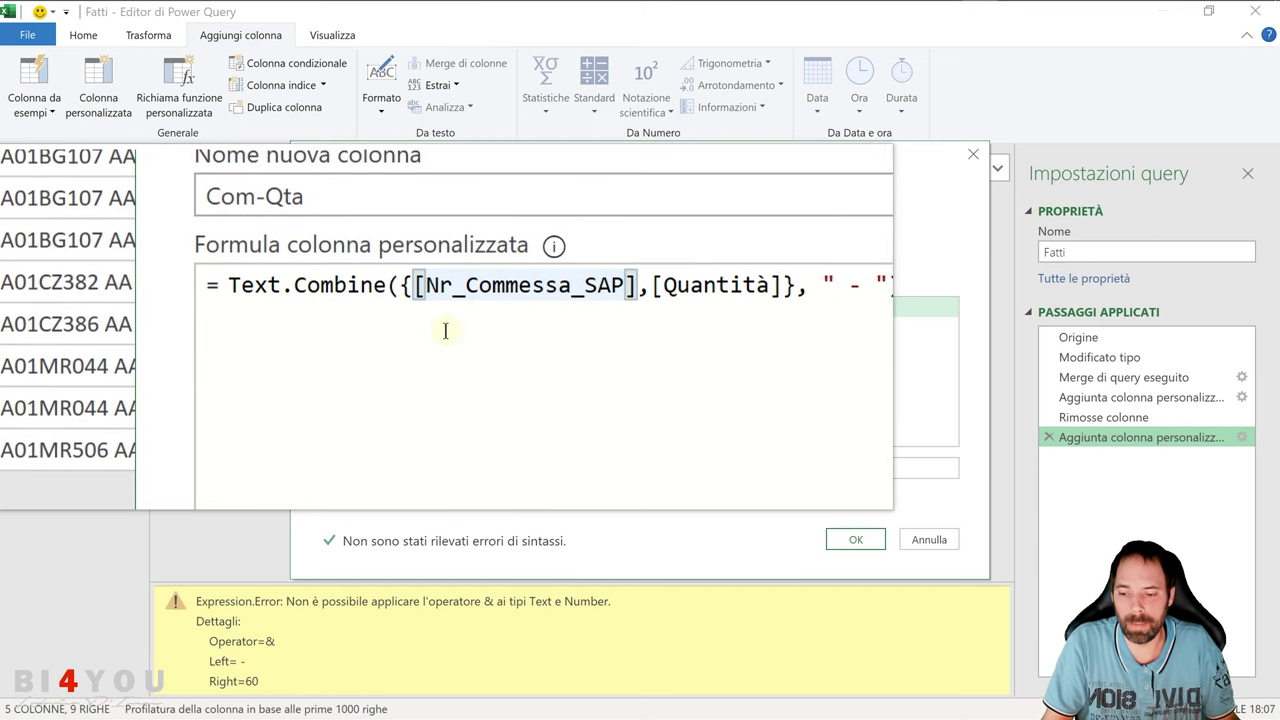
type("Text.")
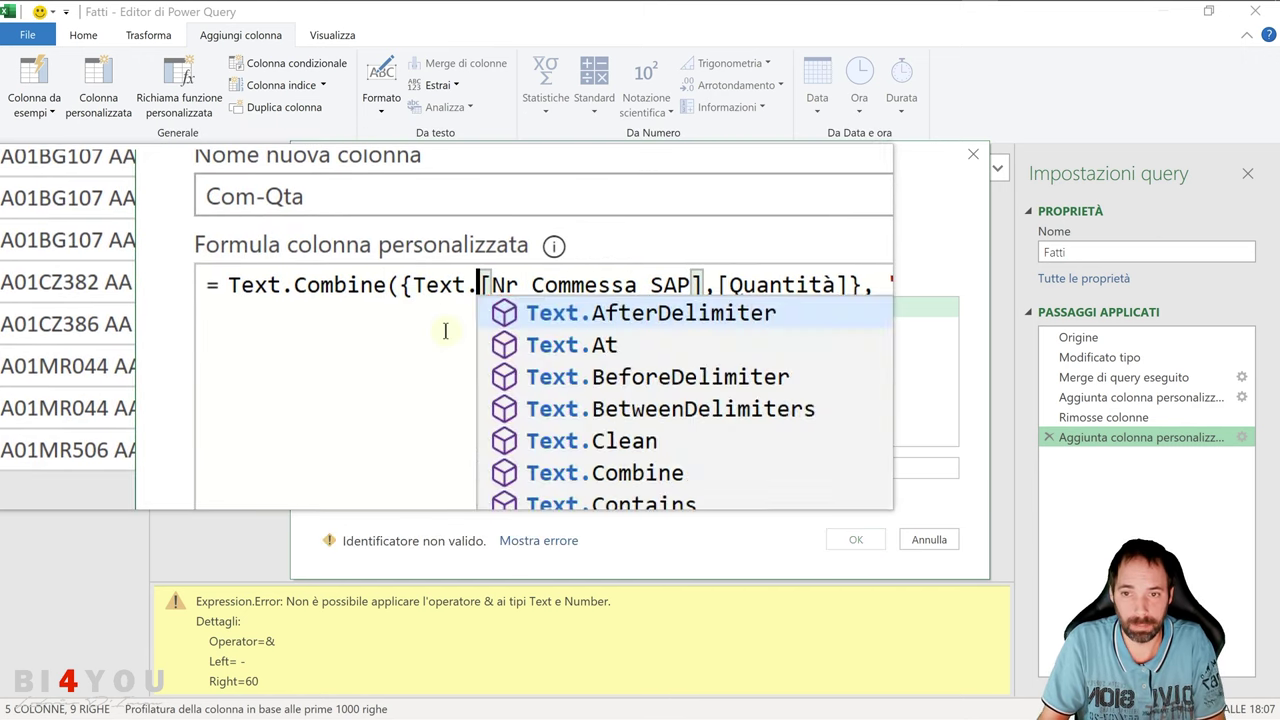
type("From(")
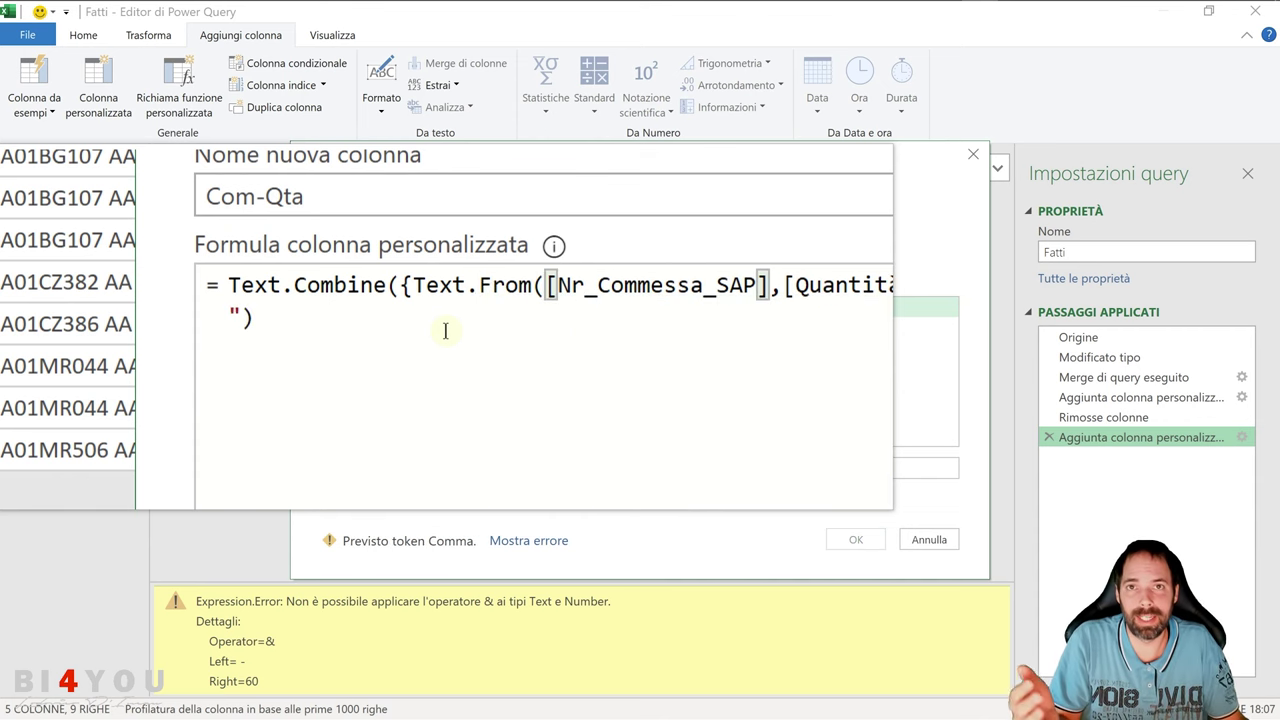
left_click(609, 311)
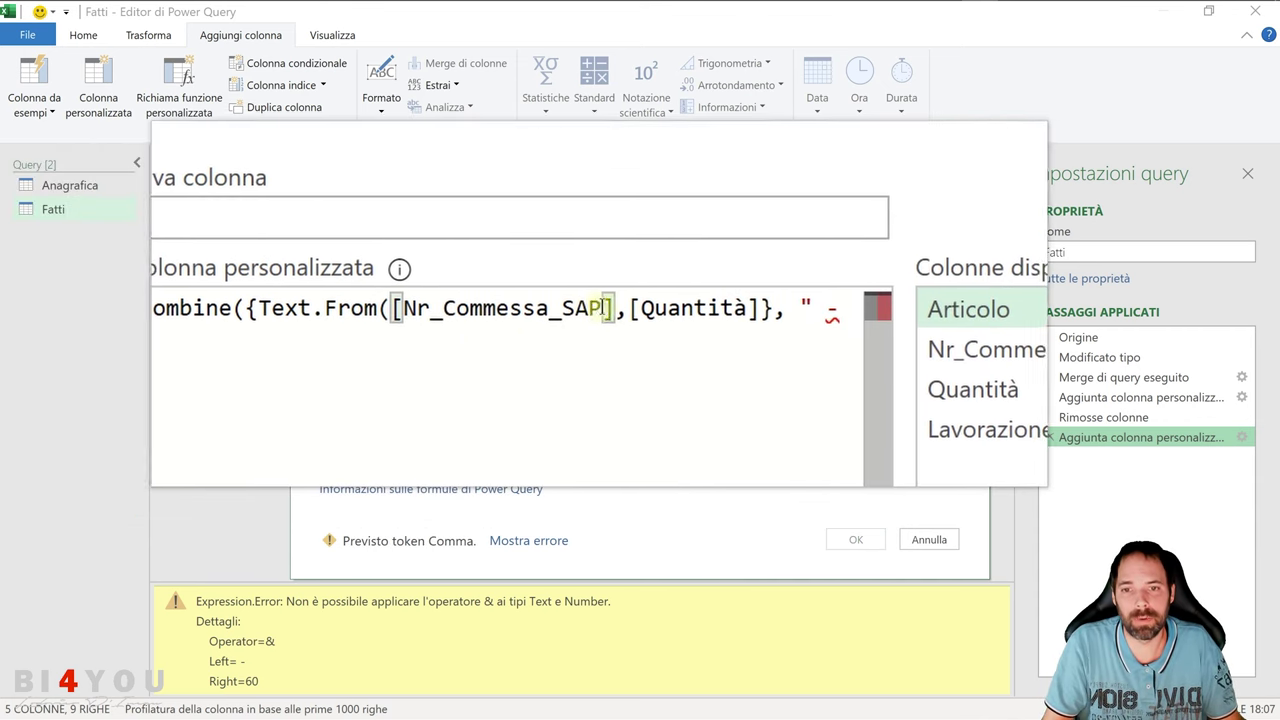
type(")")
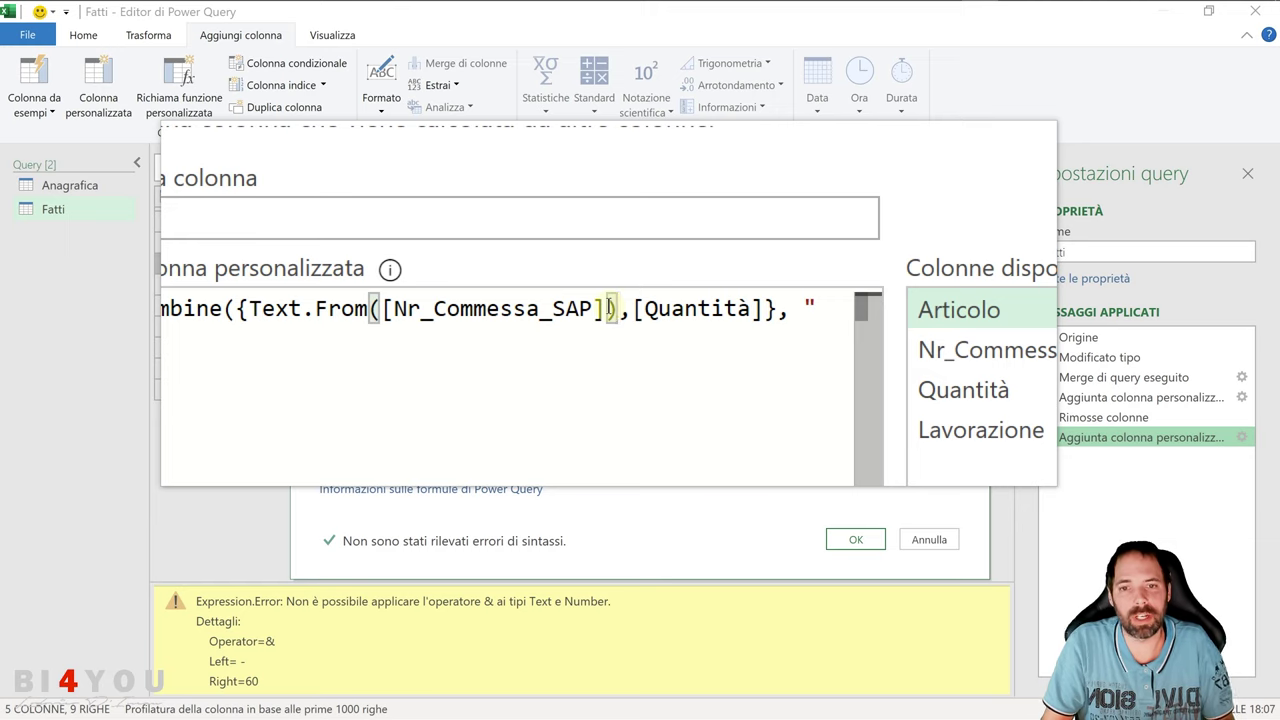
key("Right")
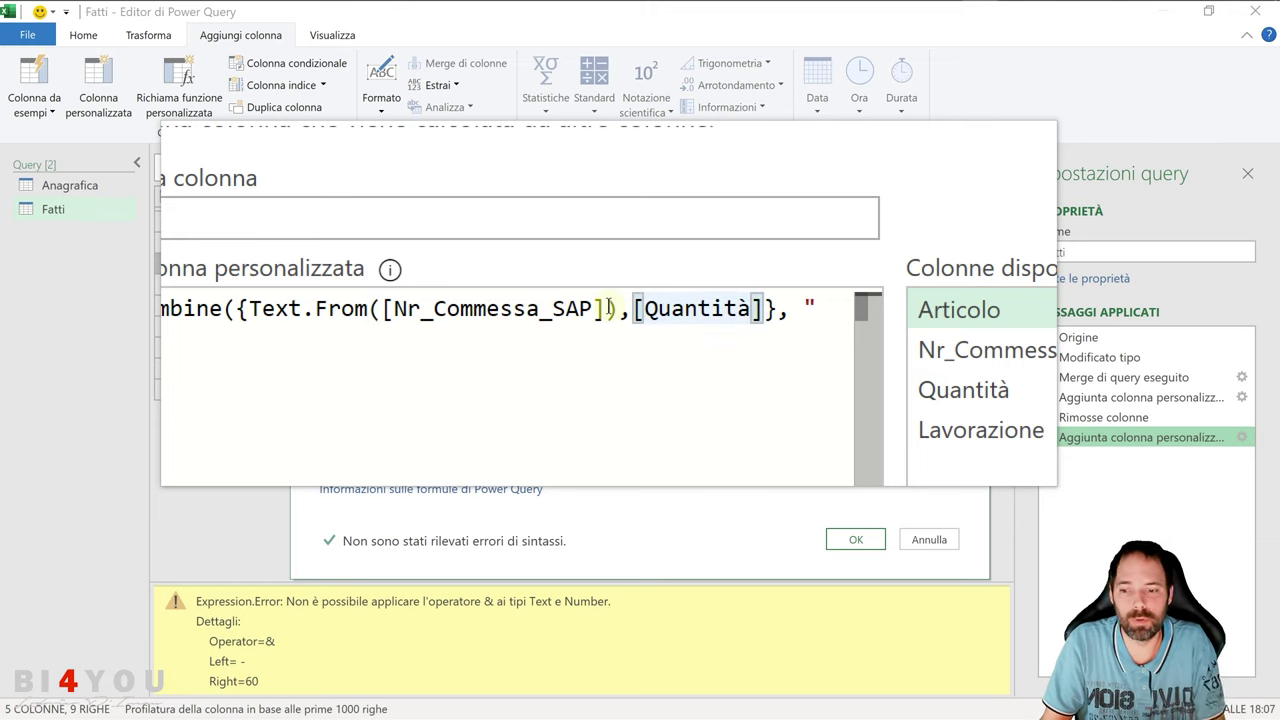
type("Text.F")
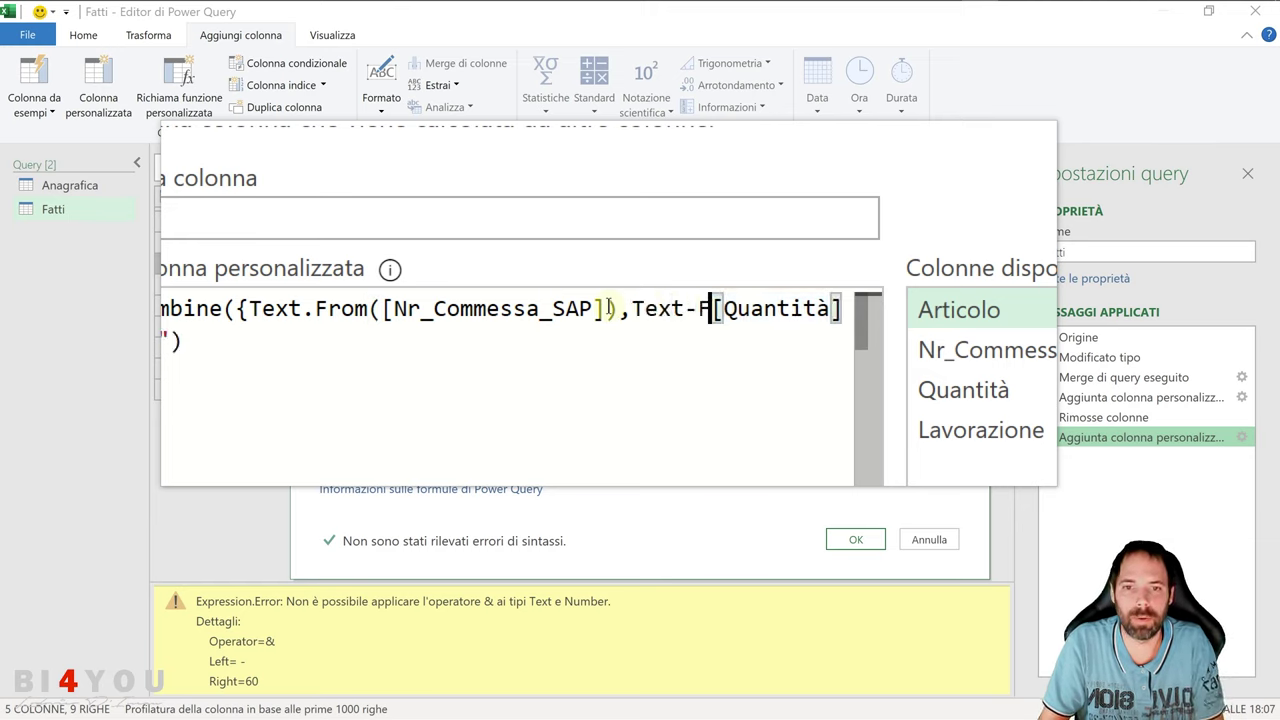
key("BackSpace")
key("BackSpace")
type(".Fr")
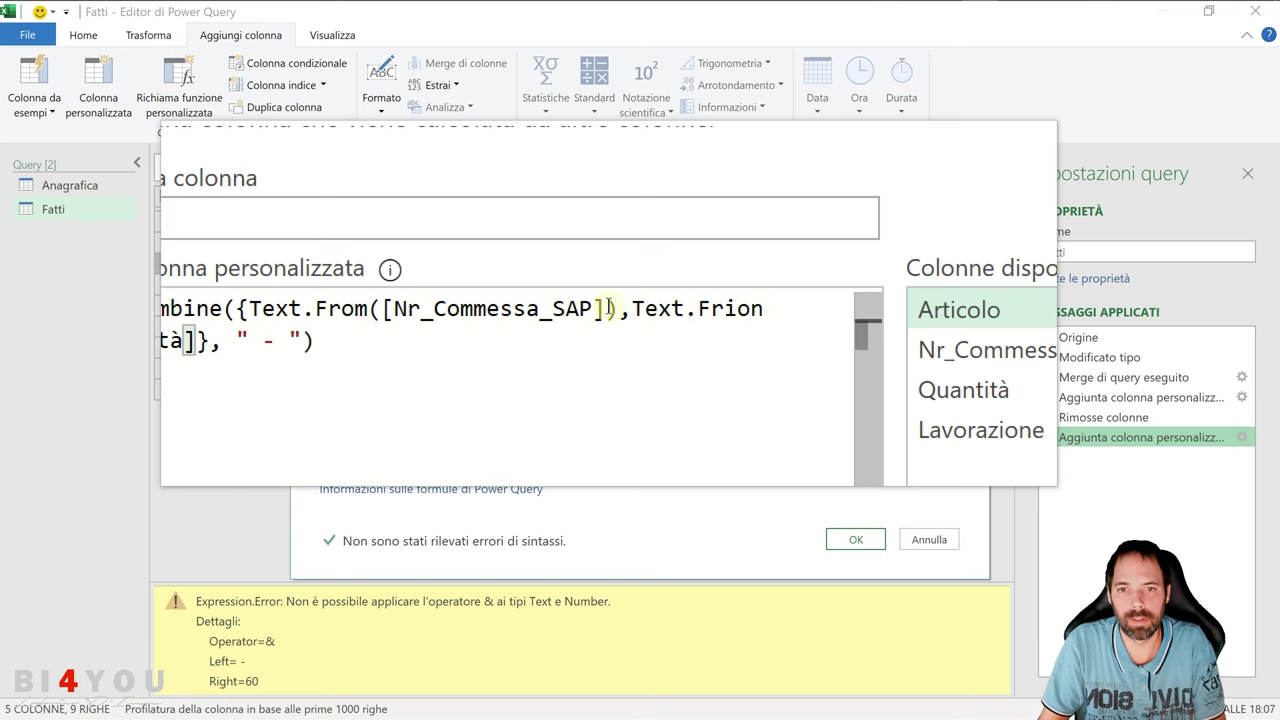
type("om")
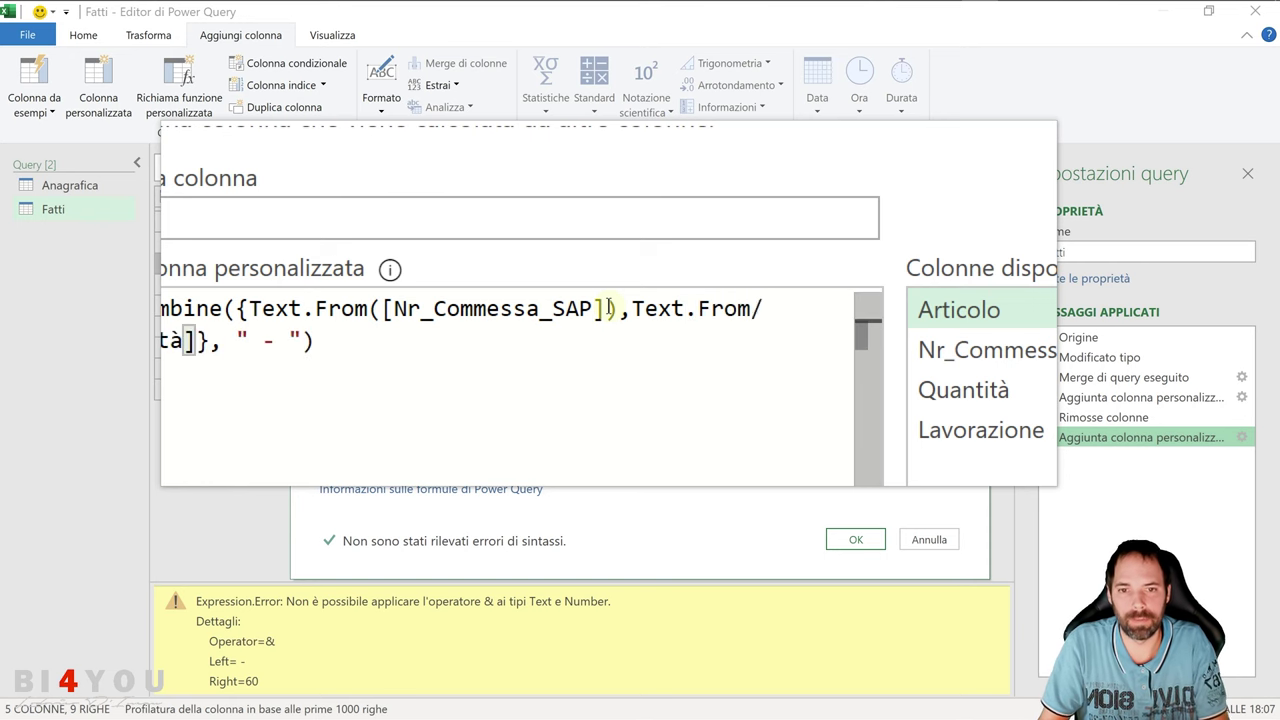
type("(")
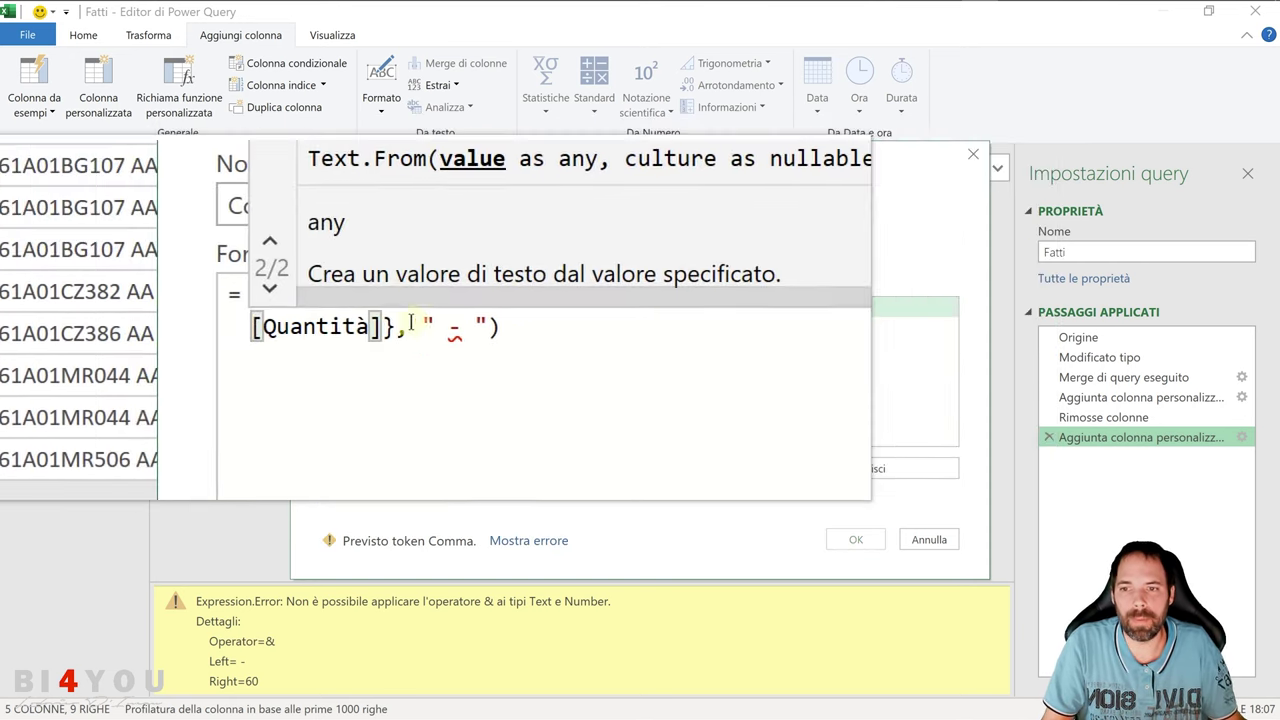
left_click(401, 327)
type(")")
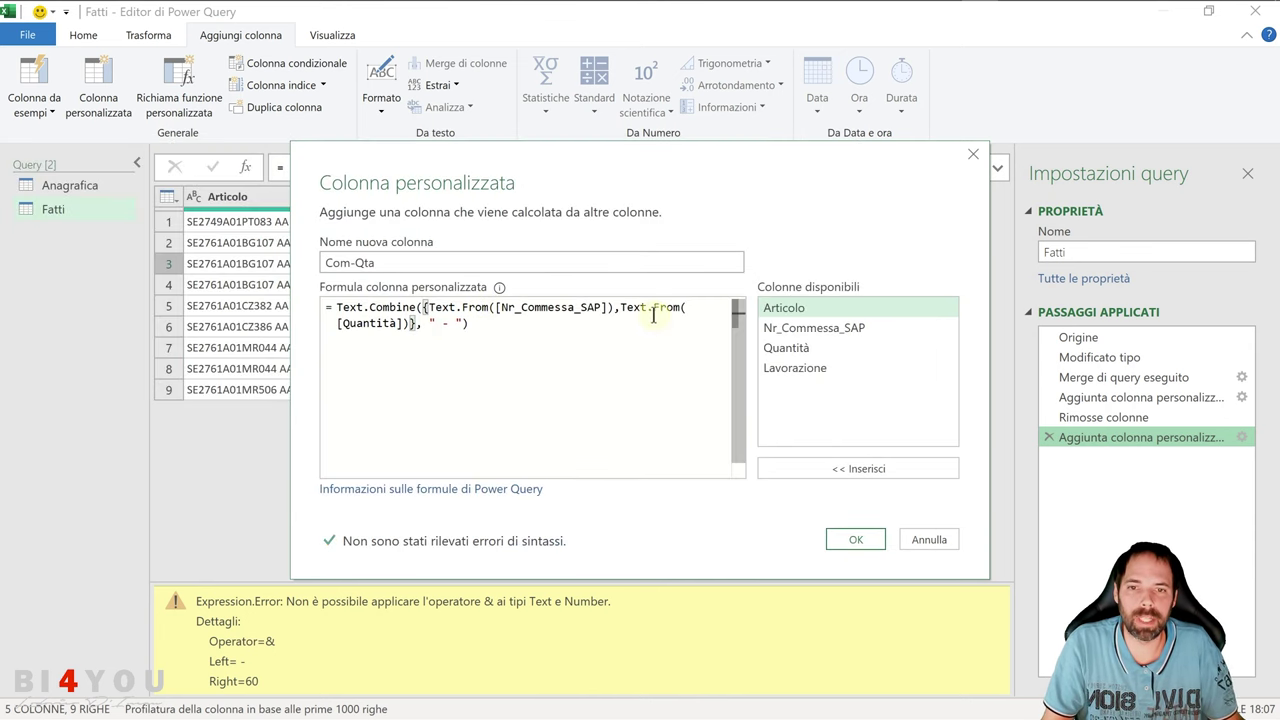
left_click(634, 338)
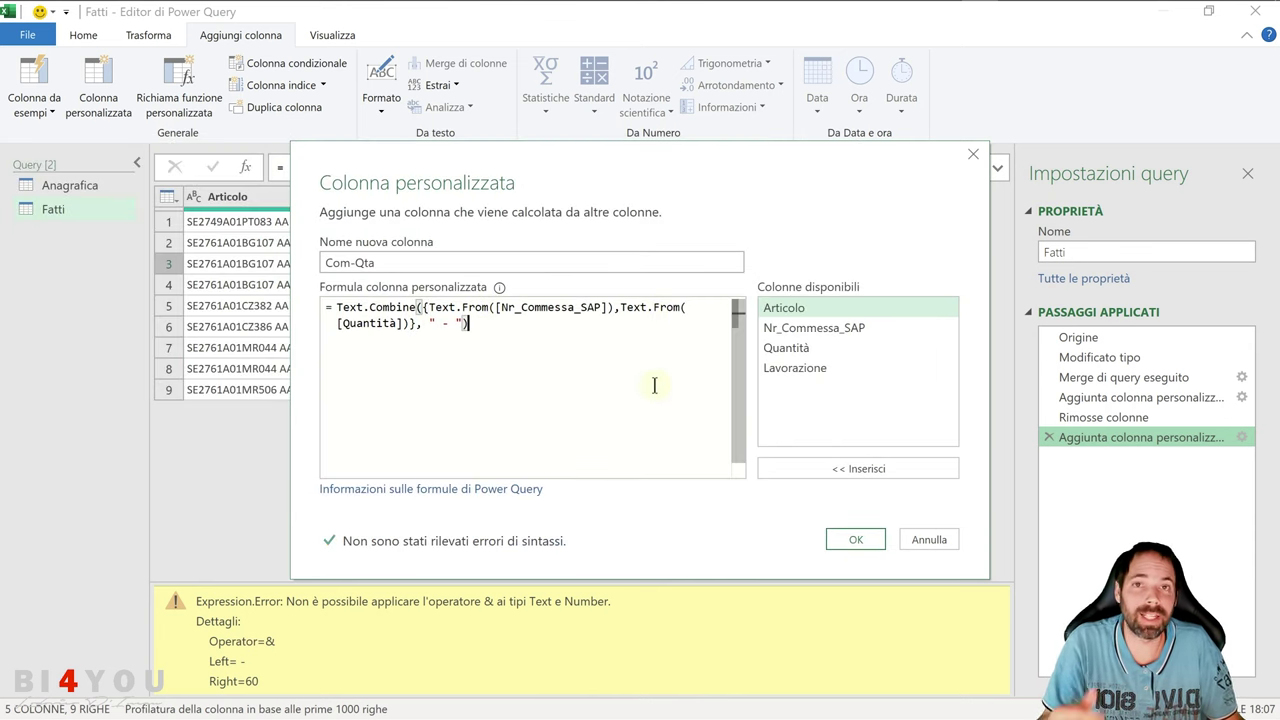
left_click(856, 540)
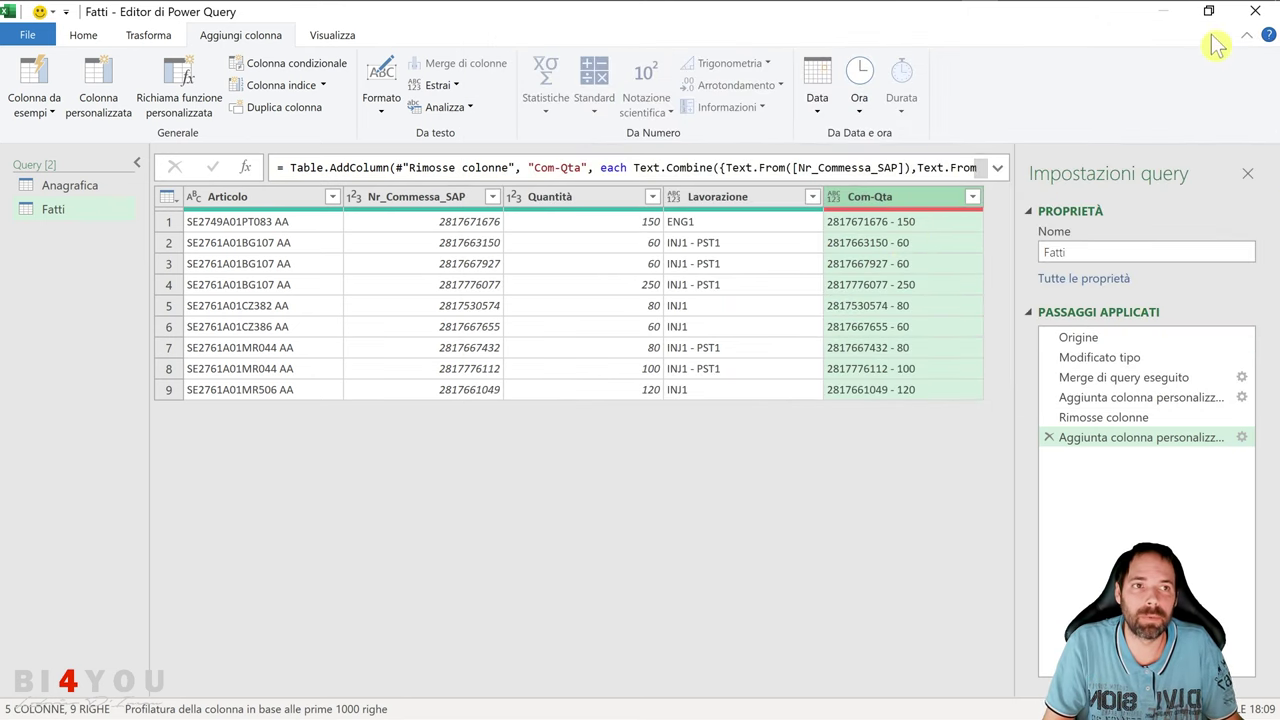
Close the Power Query Editor, keeping the query changes
left_click(1255, 10)
left_click(708, 392)
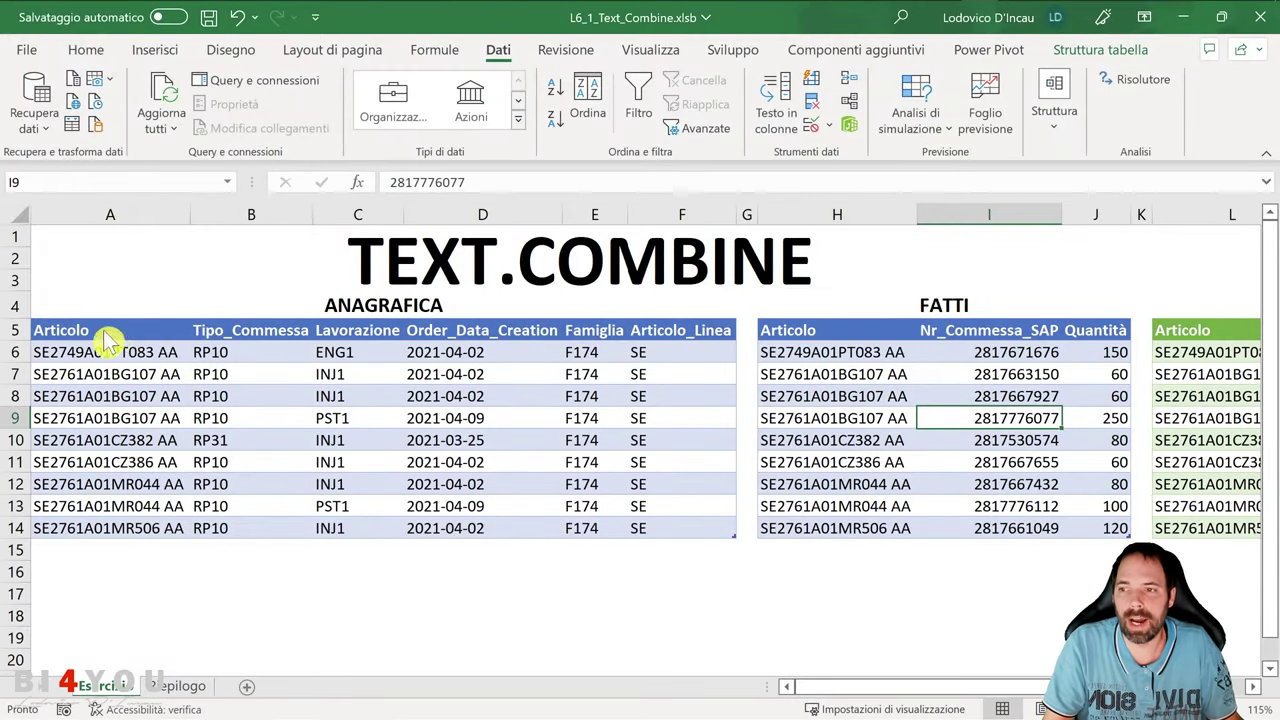
Switch to the Riepilogo sheet and compare the two Text.Combine formulas in A2 and A3
left_click(104, 333)
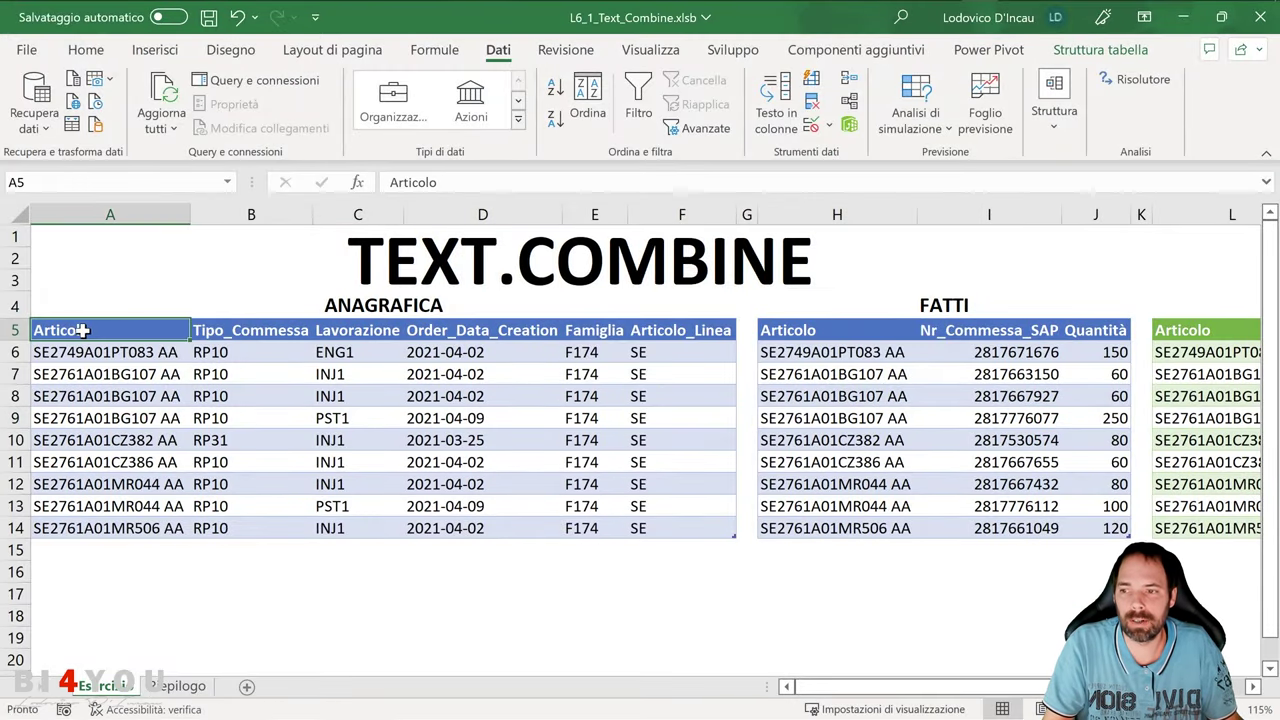
left_click(172, 690)
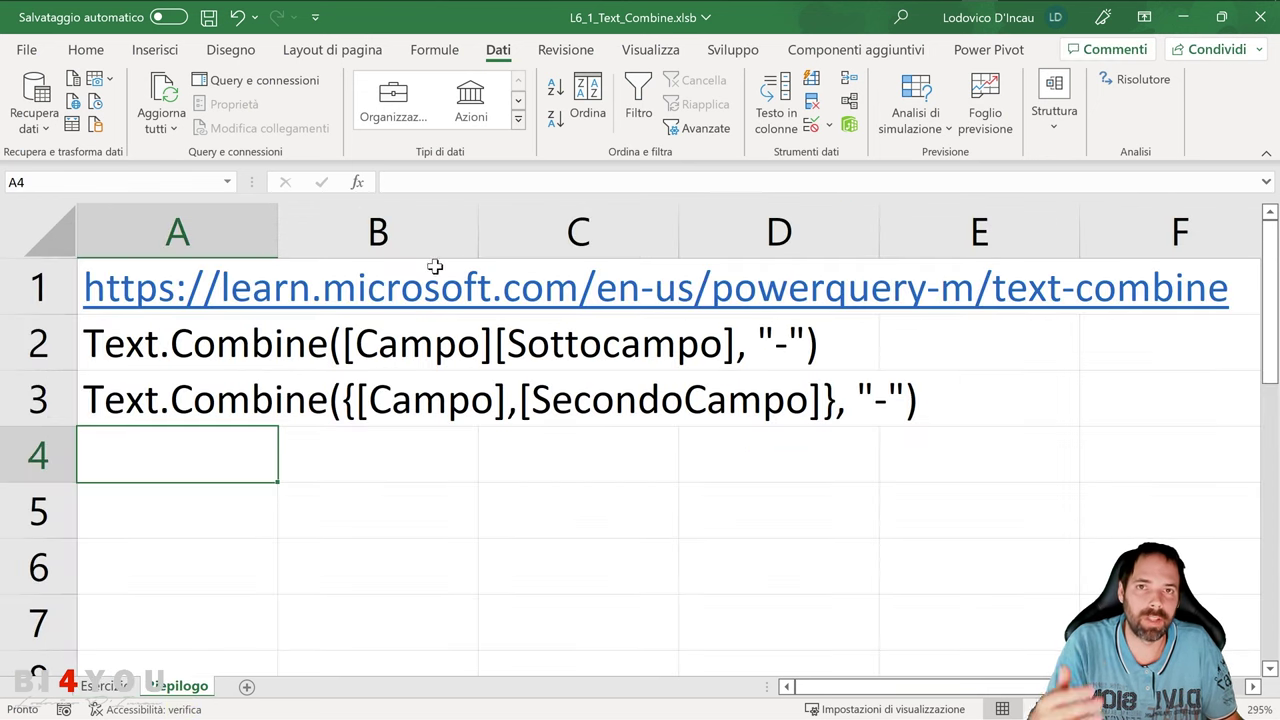
left_click(185, 340)
left_click(147, 397)
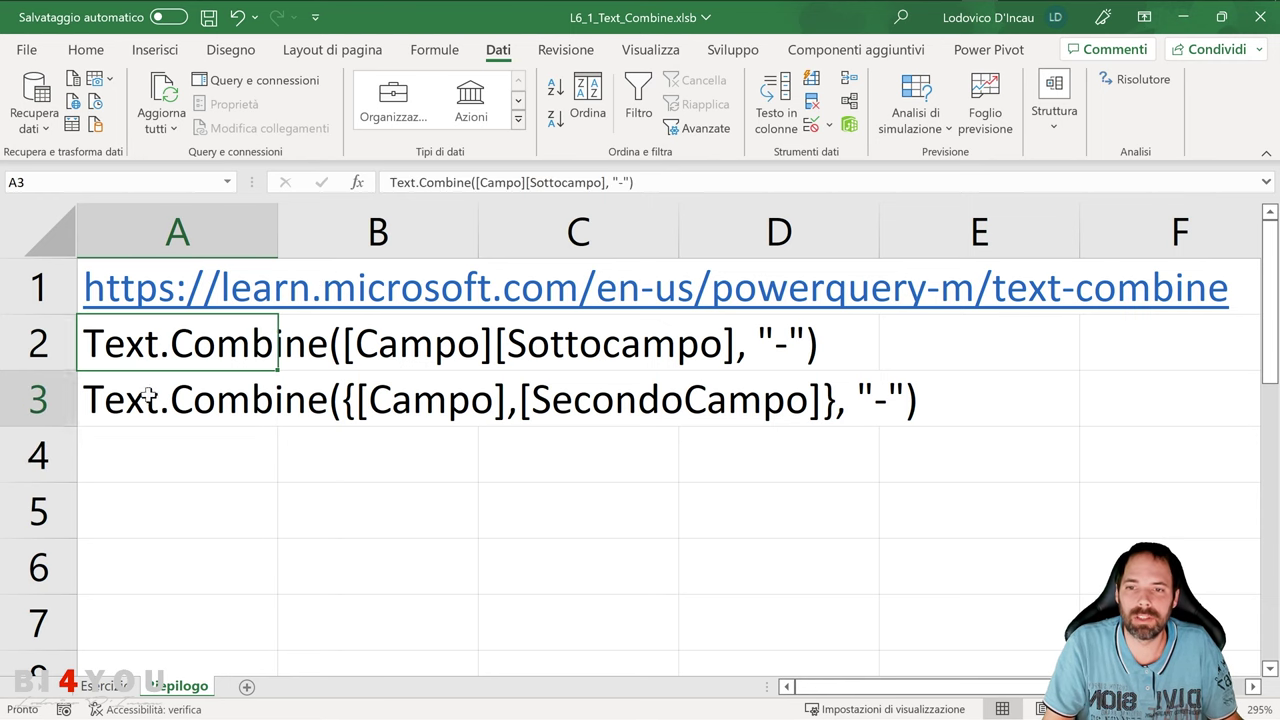
left_click(145, 352)
left_click(145, 400)
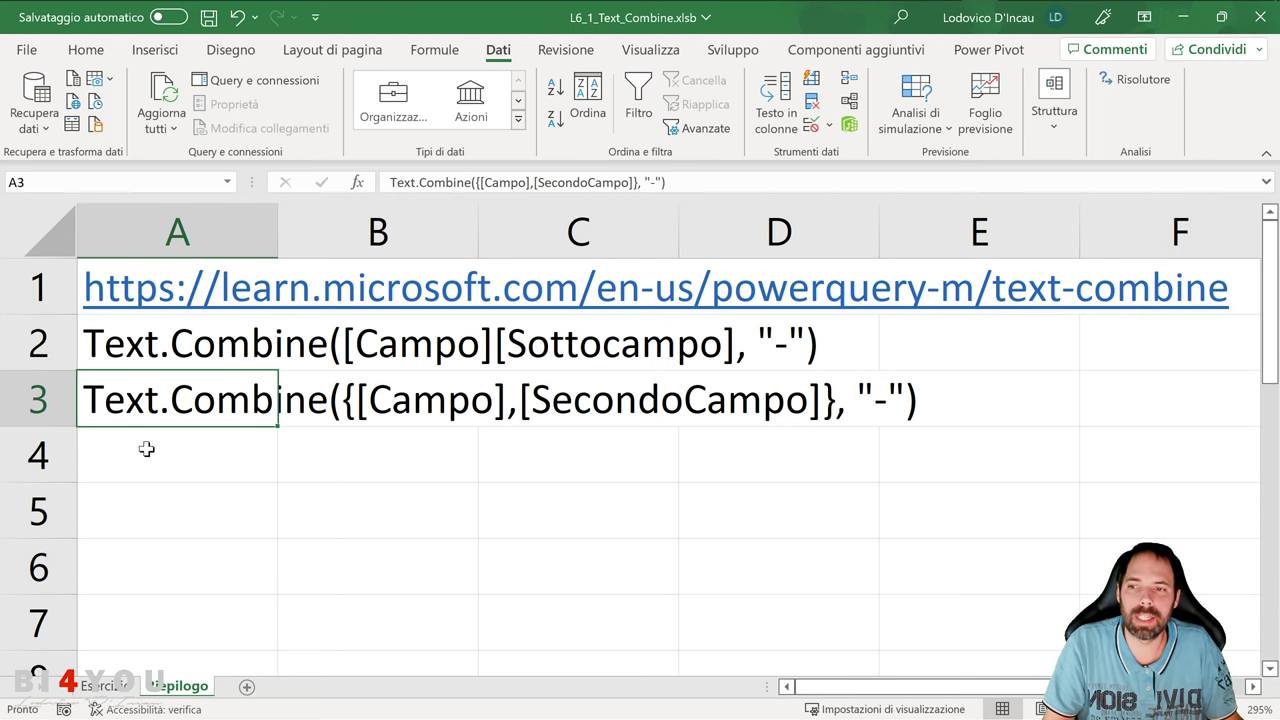
Review the A2 and braced A3 Text.Combine formulas again, then select empty cell A5
left_click(139, 456)
left_click(128, 336)
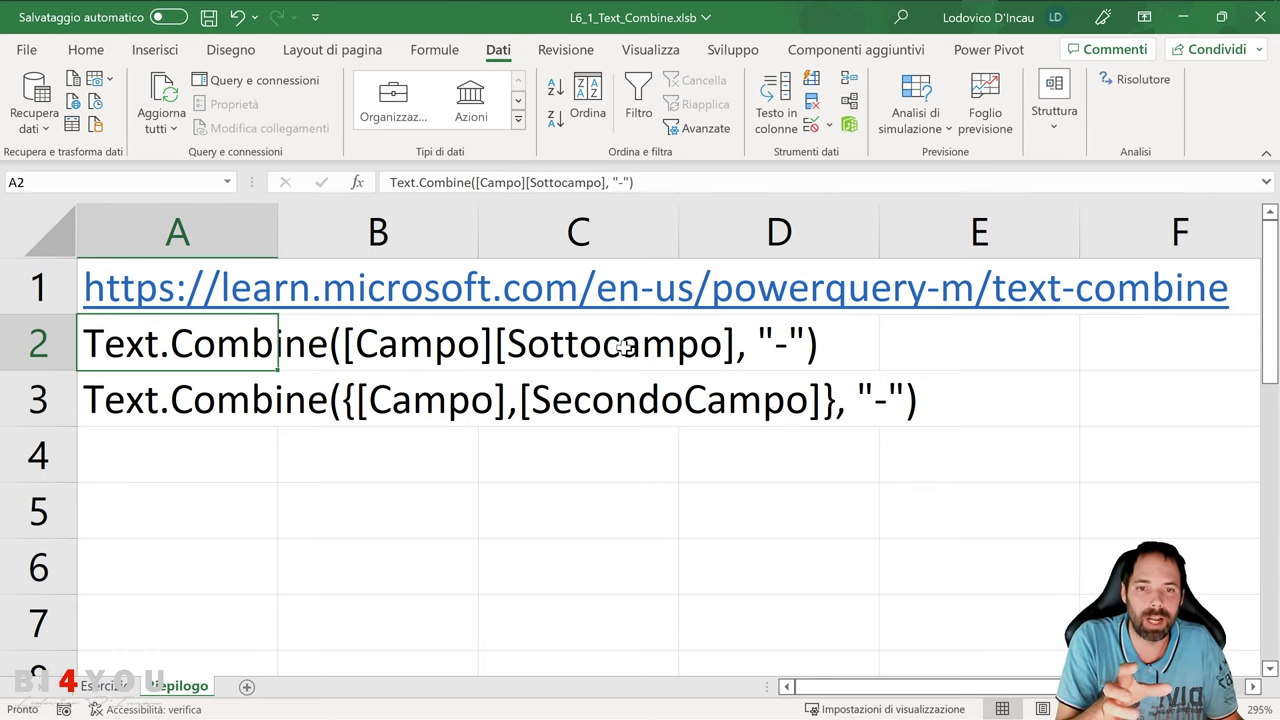
left_click(135, 405)
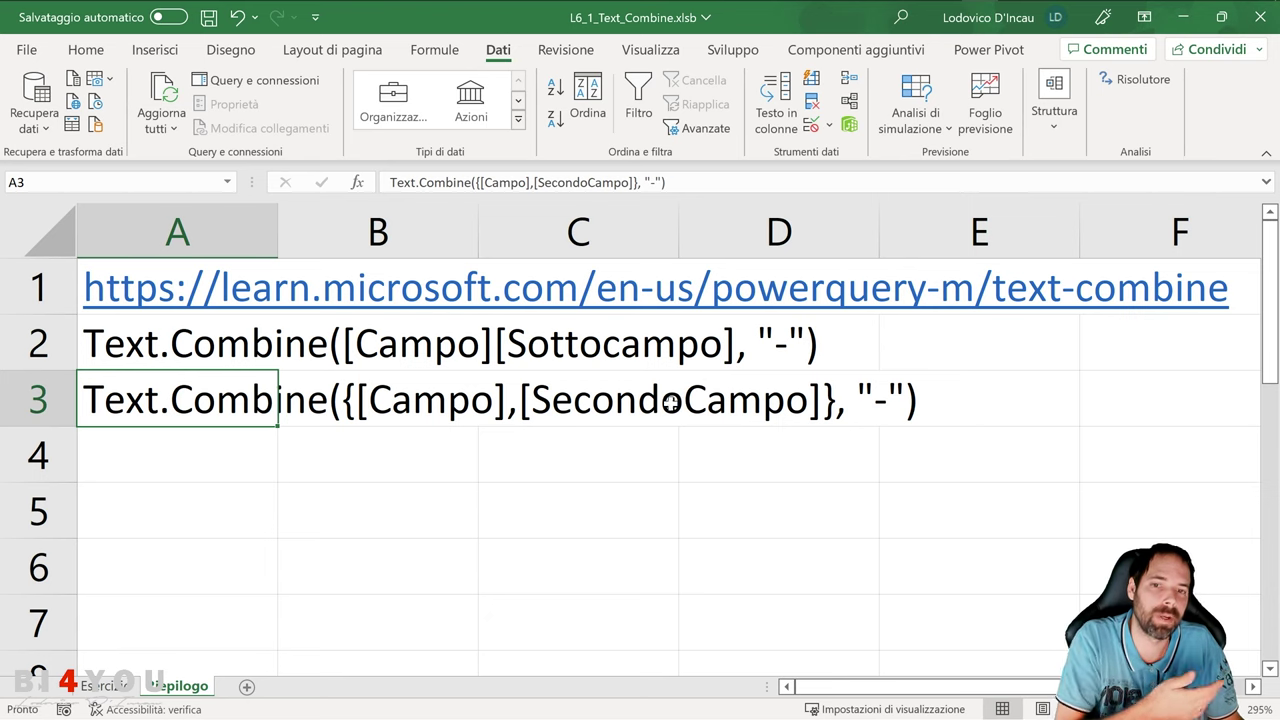
left_click(191, 449)
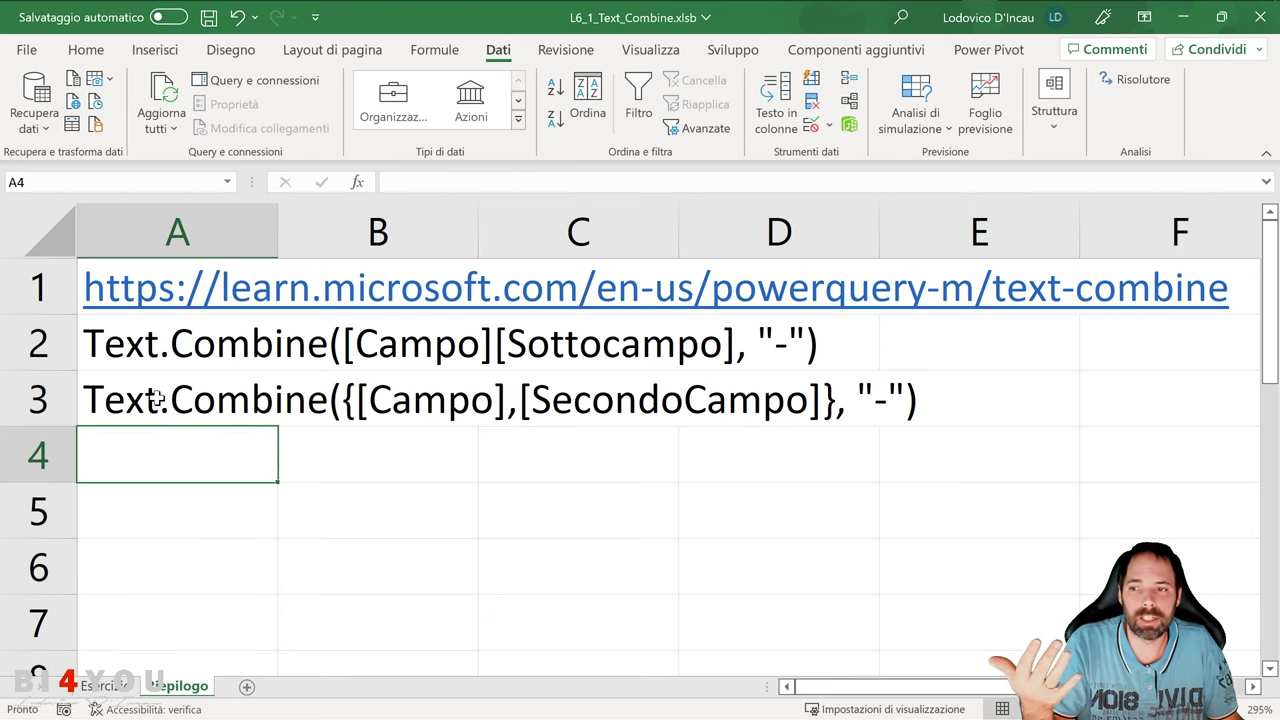
left_click(112, 396)
left_click(35, 398)
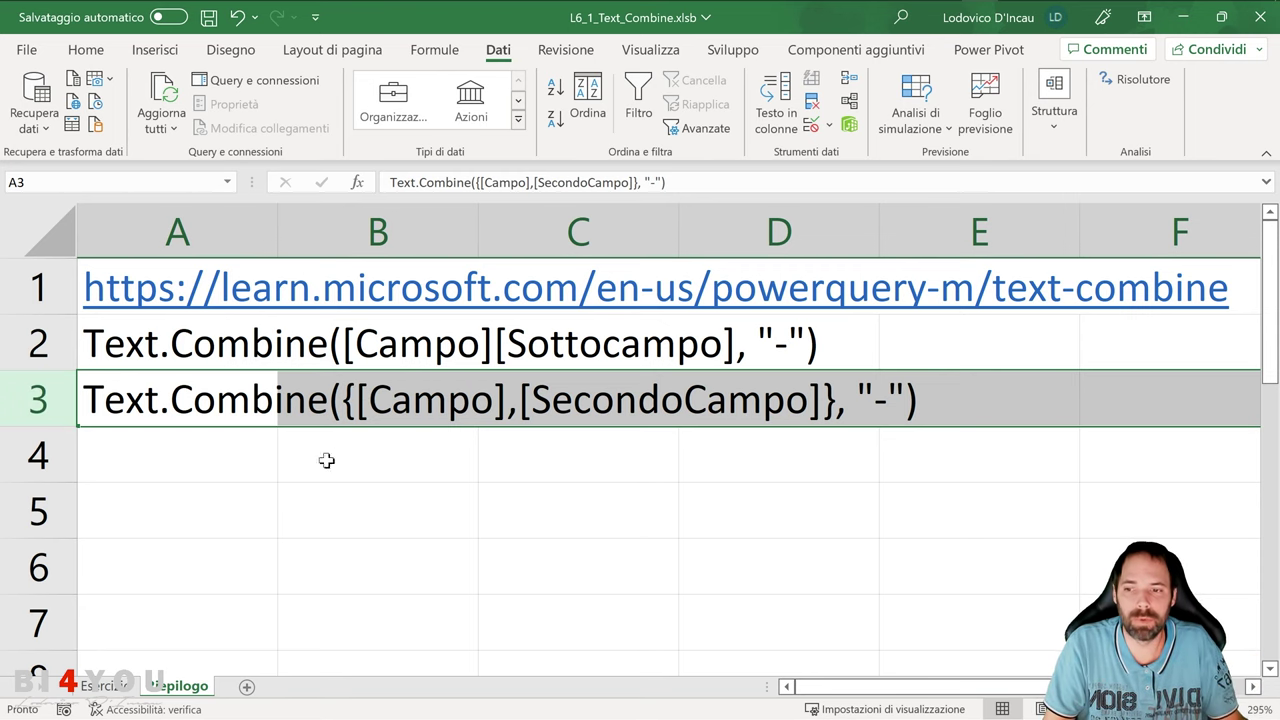
left_click(205, 535)
type("Comp")
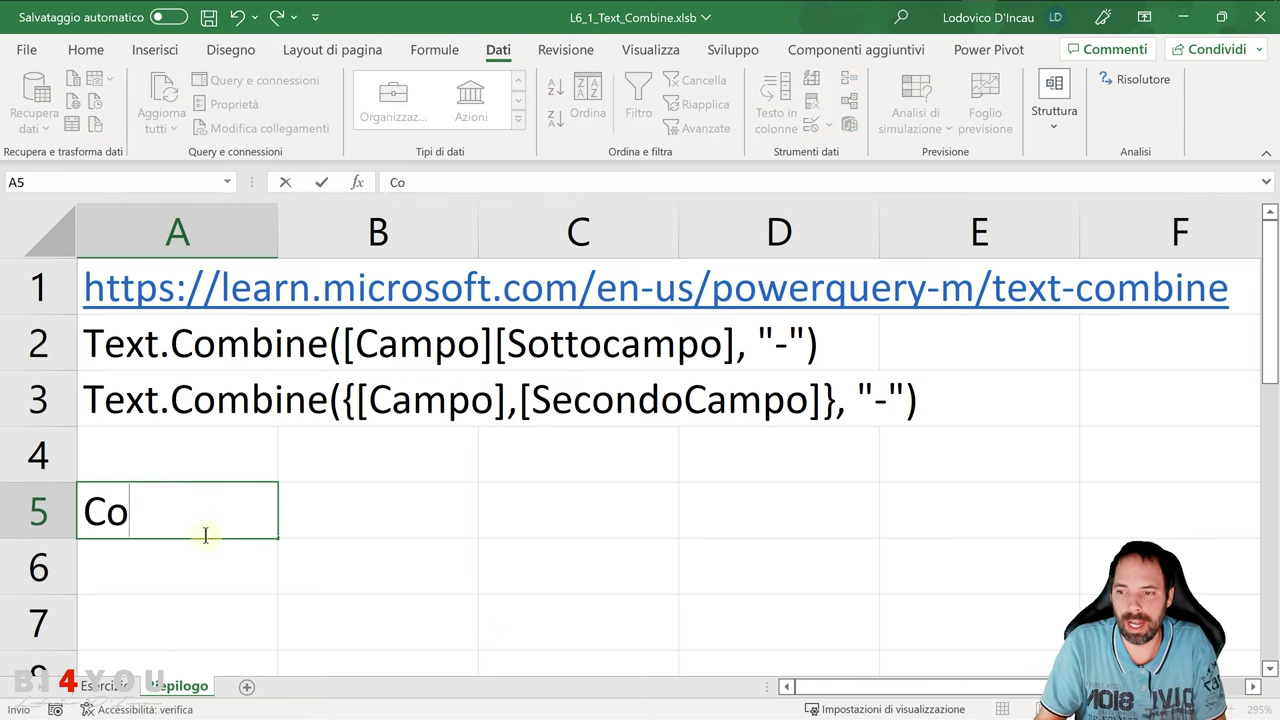
key("BackSpace")
key("BackSpace")
key("BackSpace")
type("ampo1")
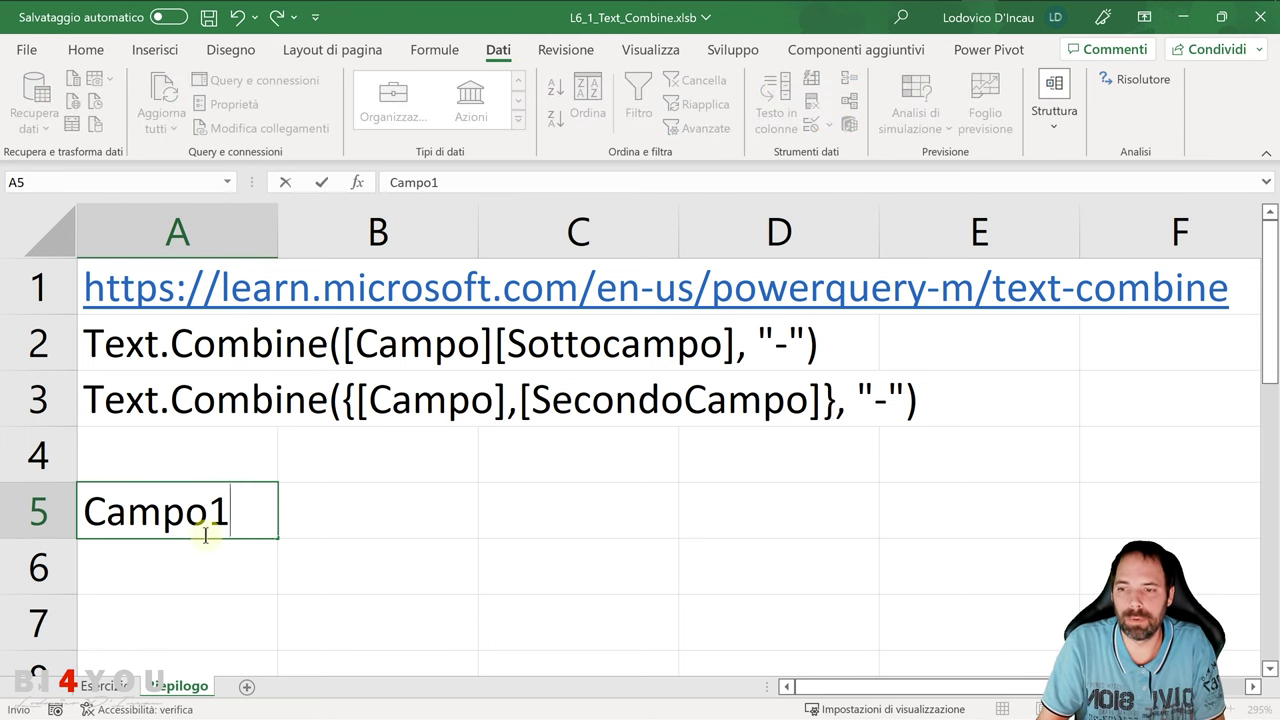
type(" %")
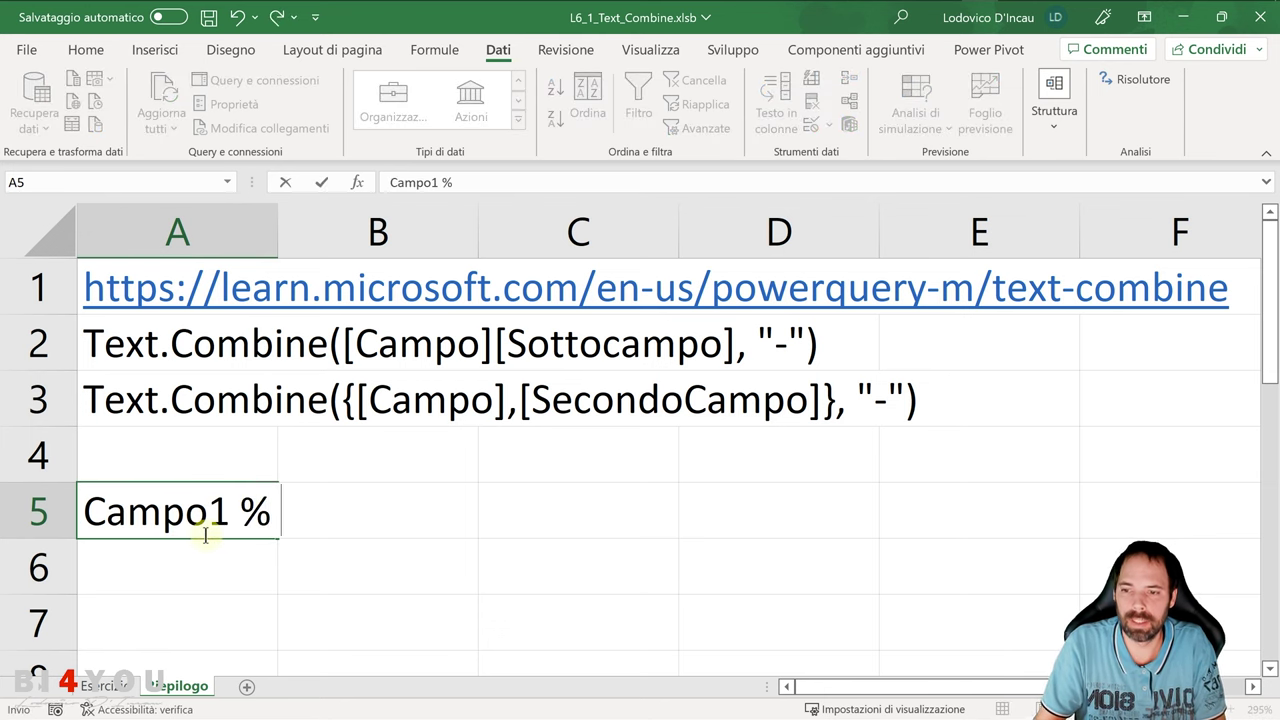
key("BackSpace")
type("&")
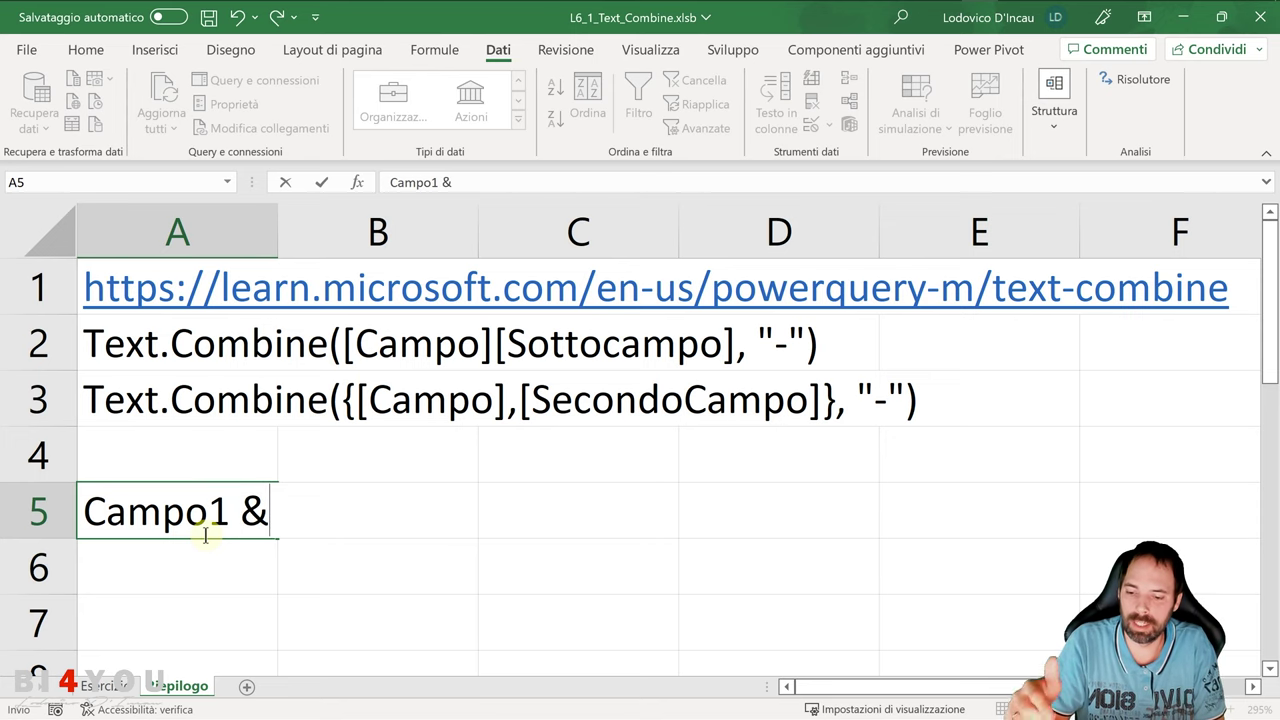
type(" Campo2")
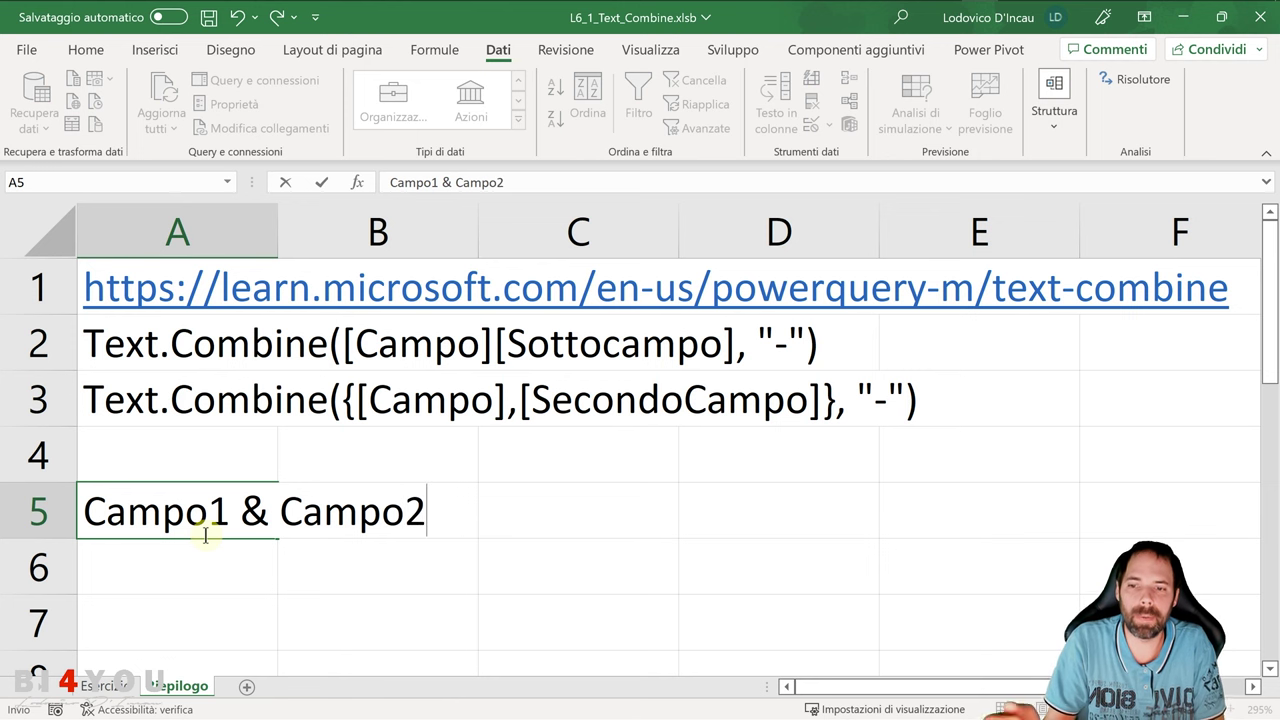
key("Return")
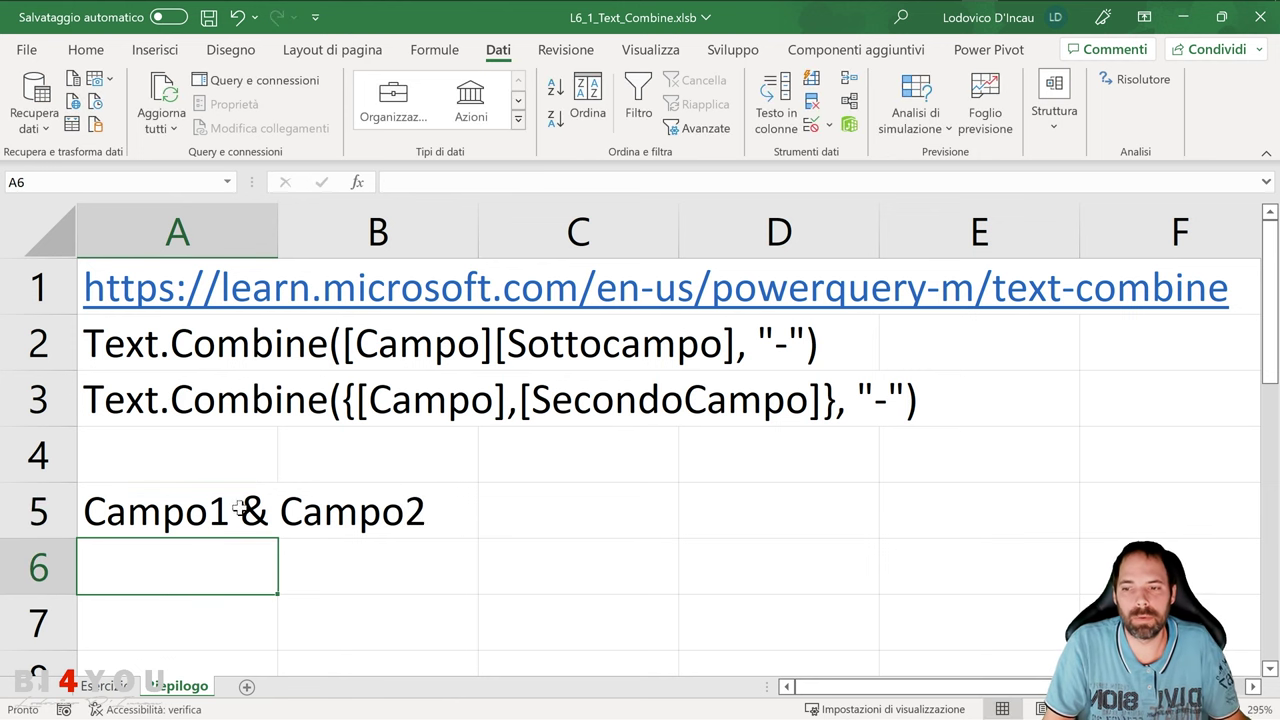
left_click(155, 507)
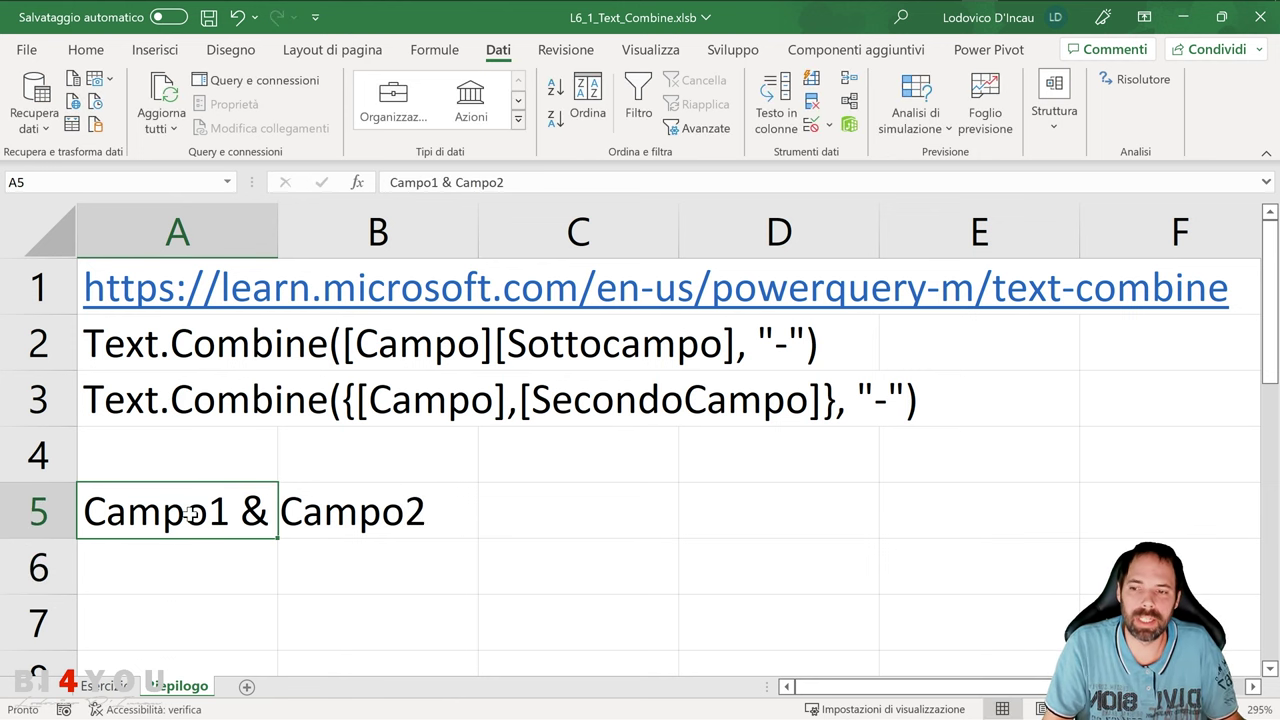
double_click(272, 510)
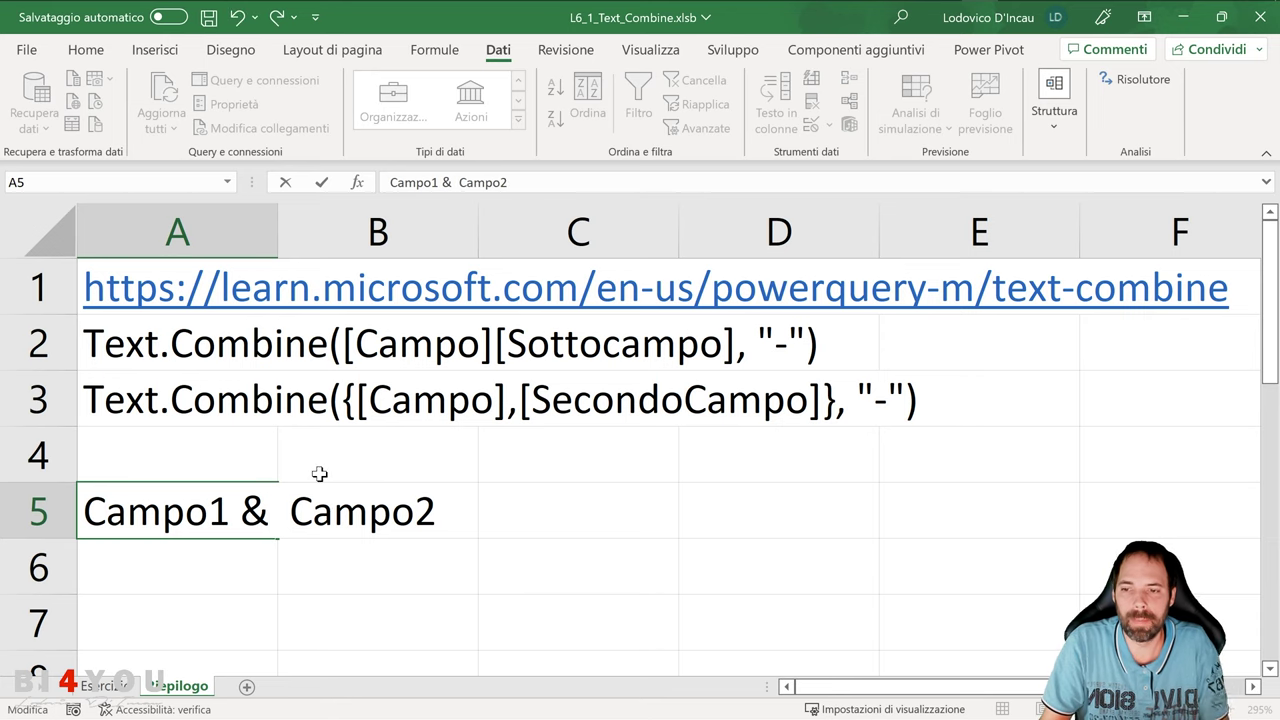
type("\"-\" &")
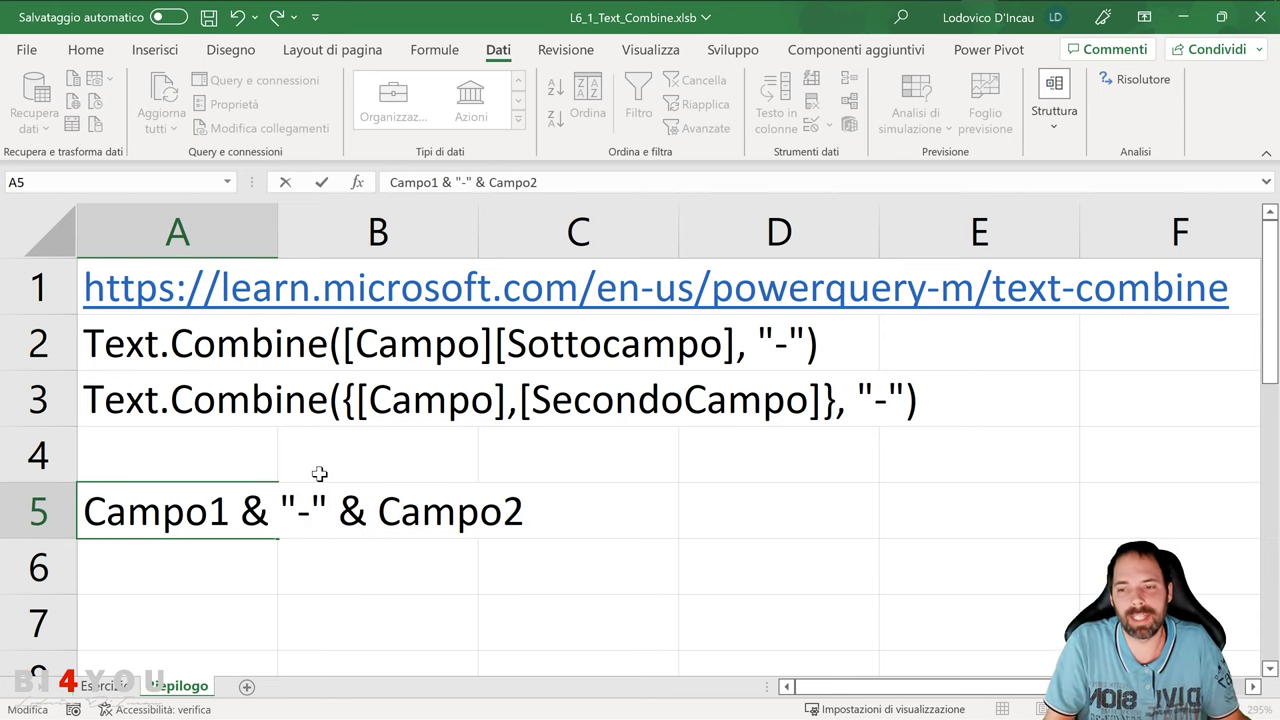
left_click_drag(368, 510, 280, 510)
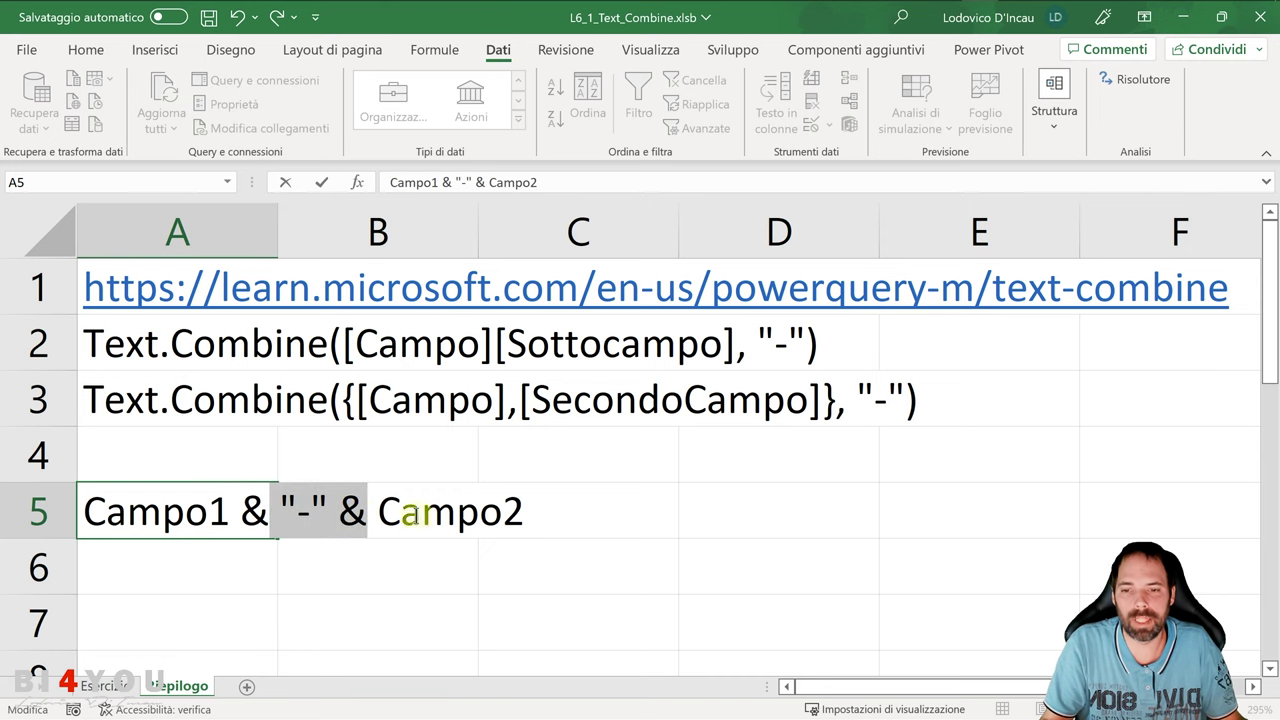
key("ctrl+c")
left_click(526, 511)
key("ctrl+v")
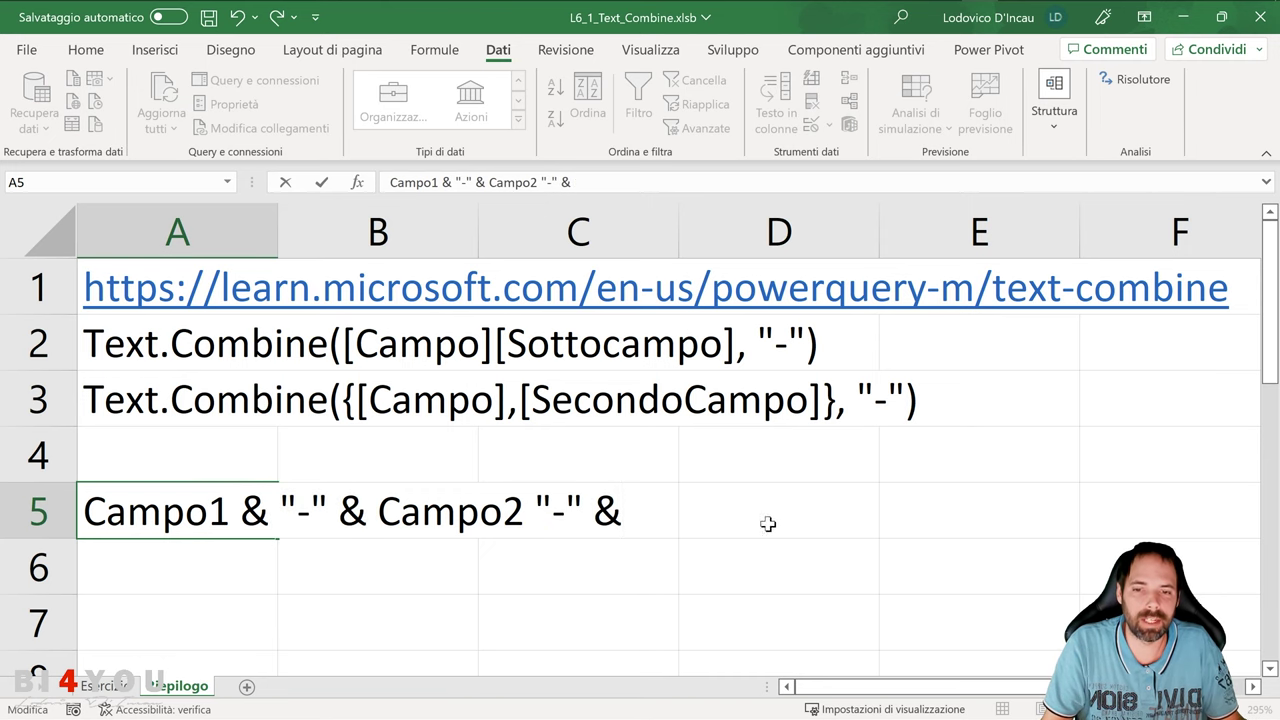
left_click(172, 405)
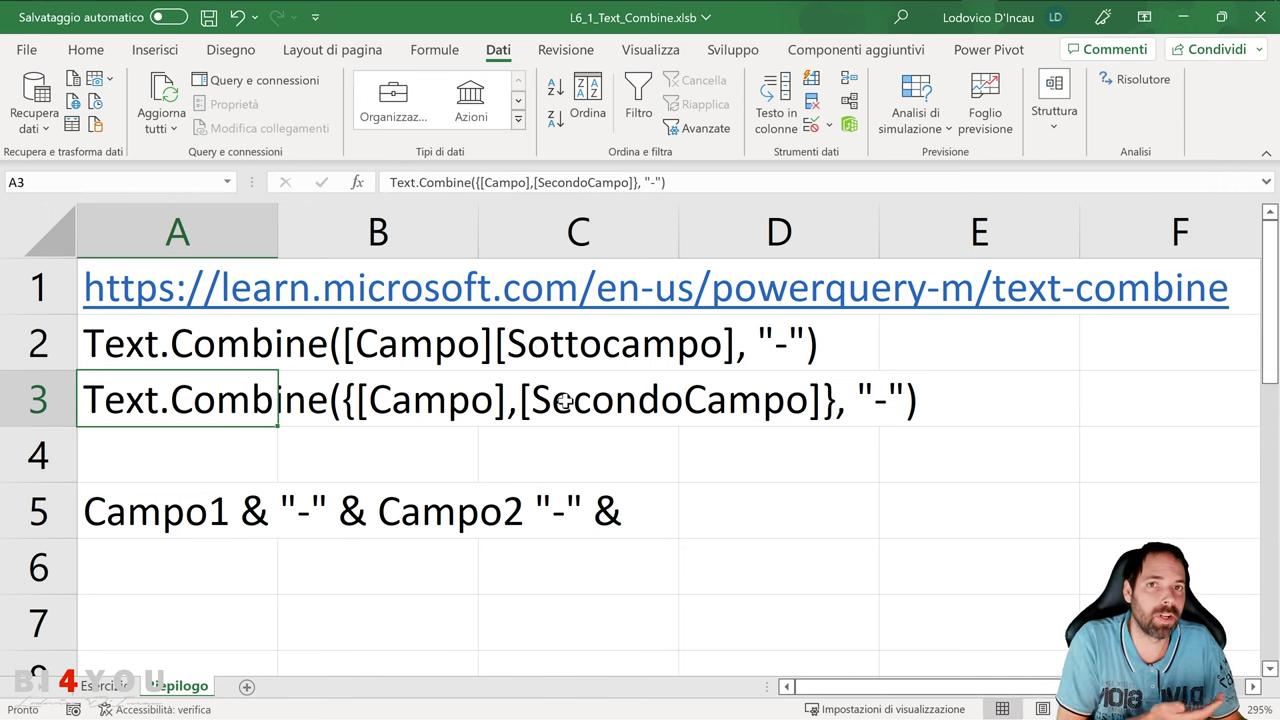
left_click_drag(160, 396, 897, 397)
left_click_drag(160, 511, 712, 502)
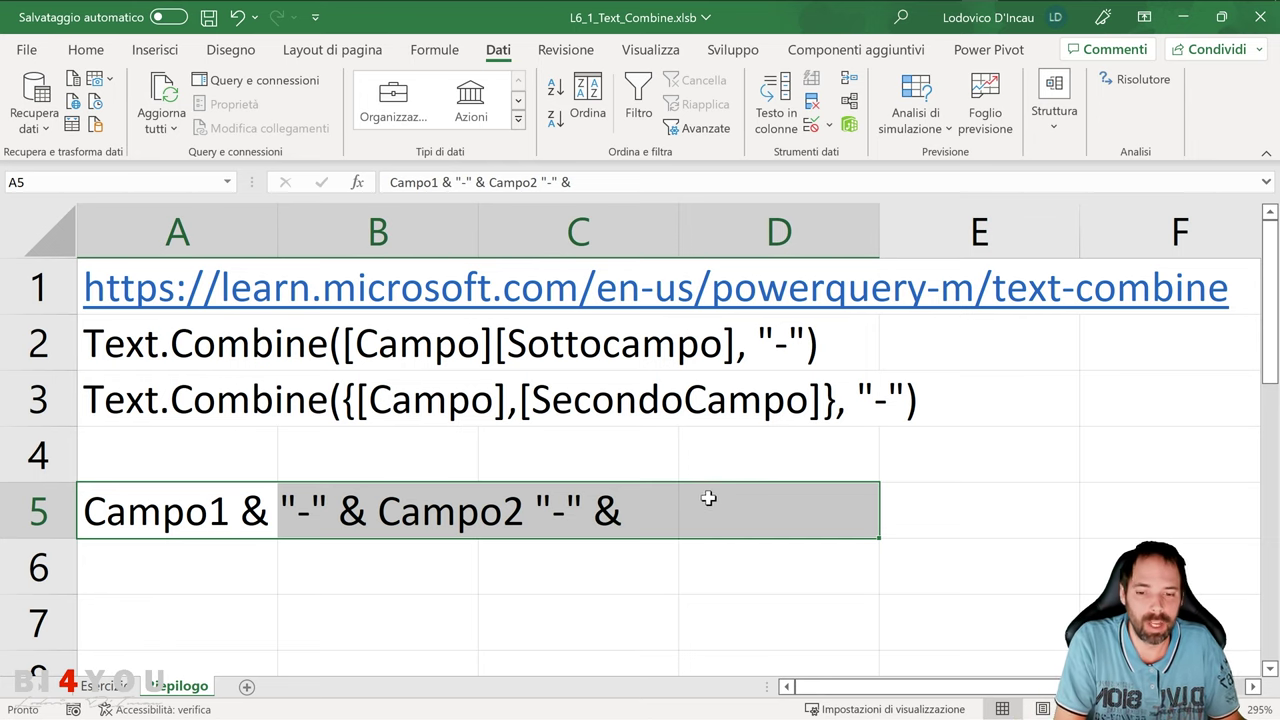
key("Delete")
left_click(201, 520)
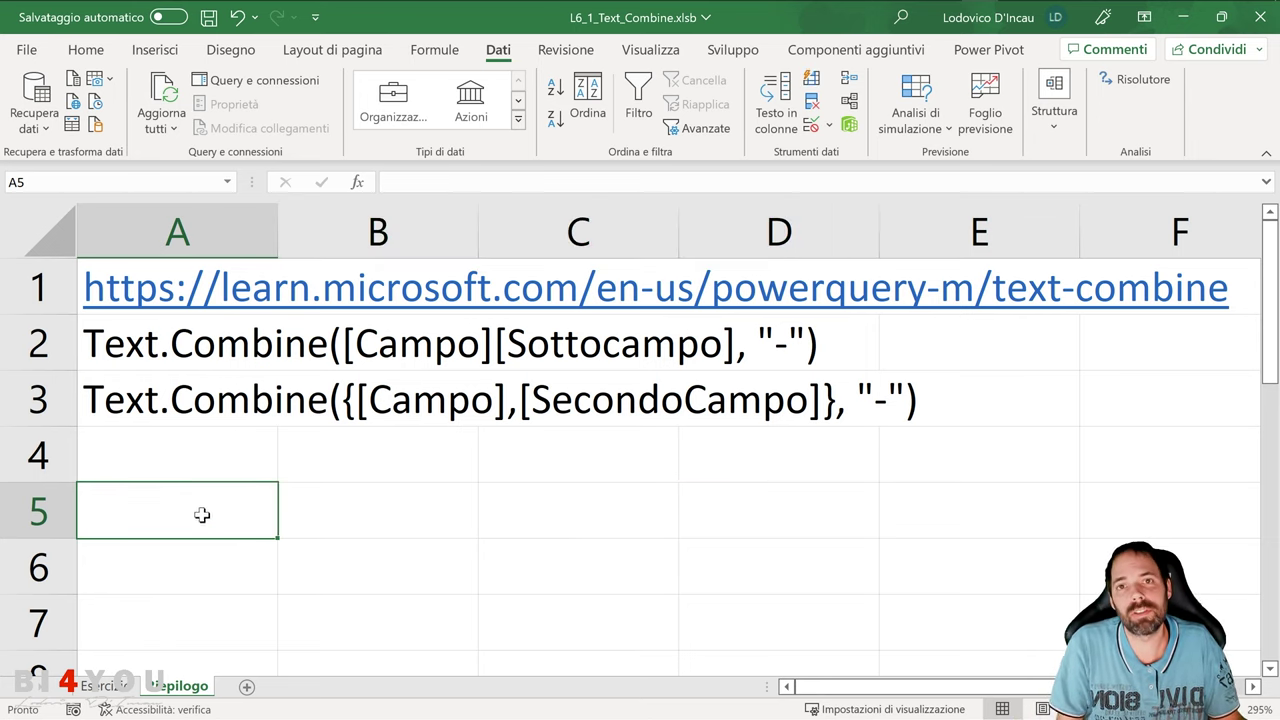